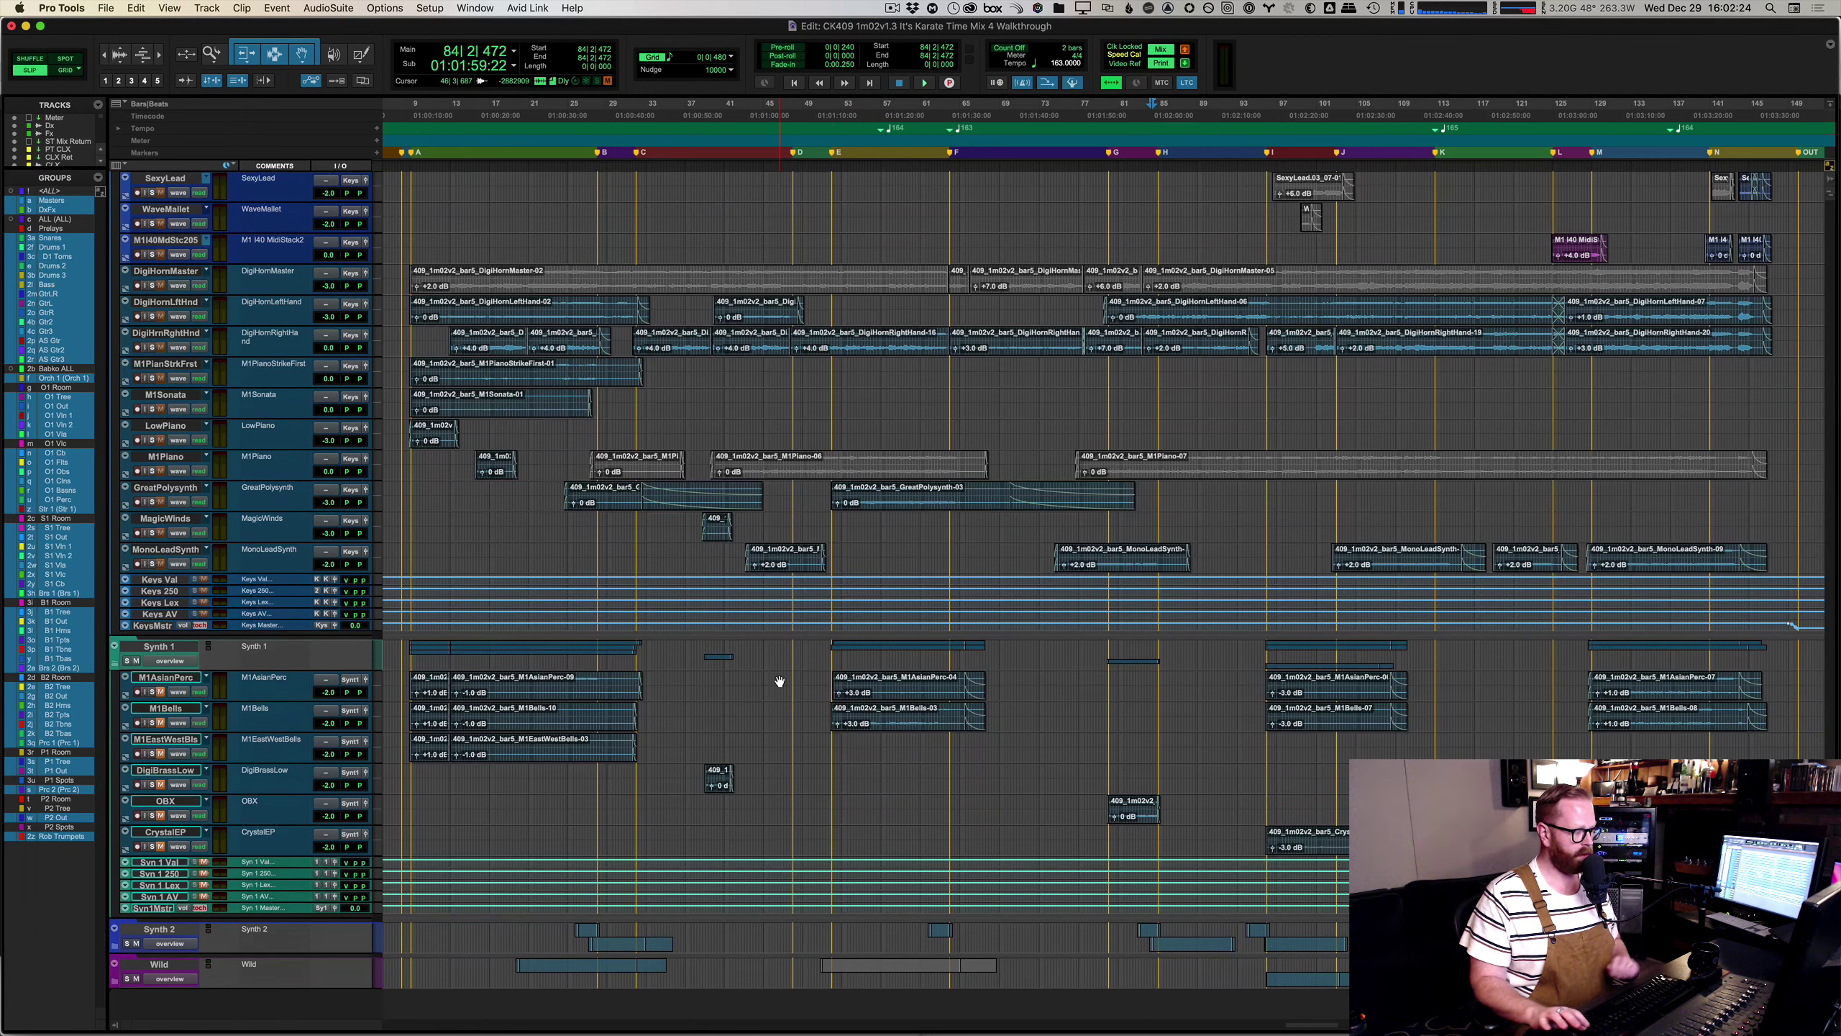
Expand the Synth 2 and Wild folder tracks to show their member tracks.
scroll(779, 682, "down", 1)
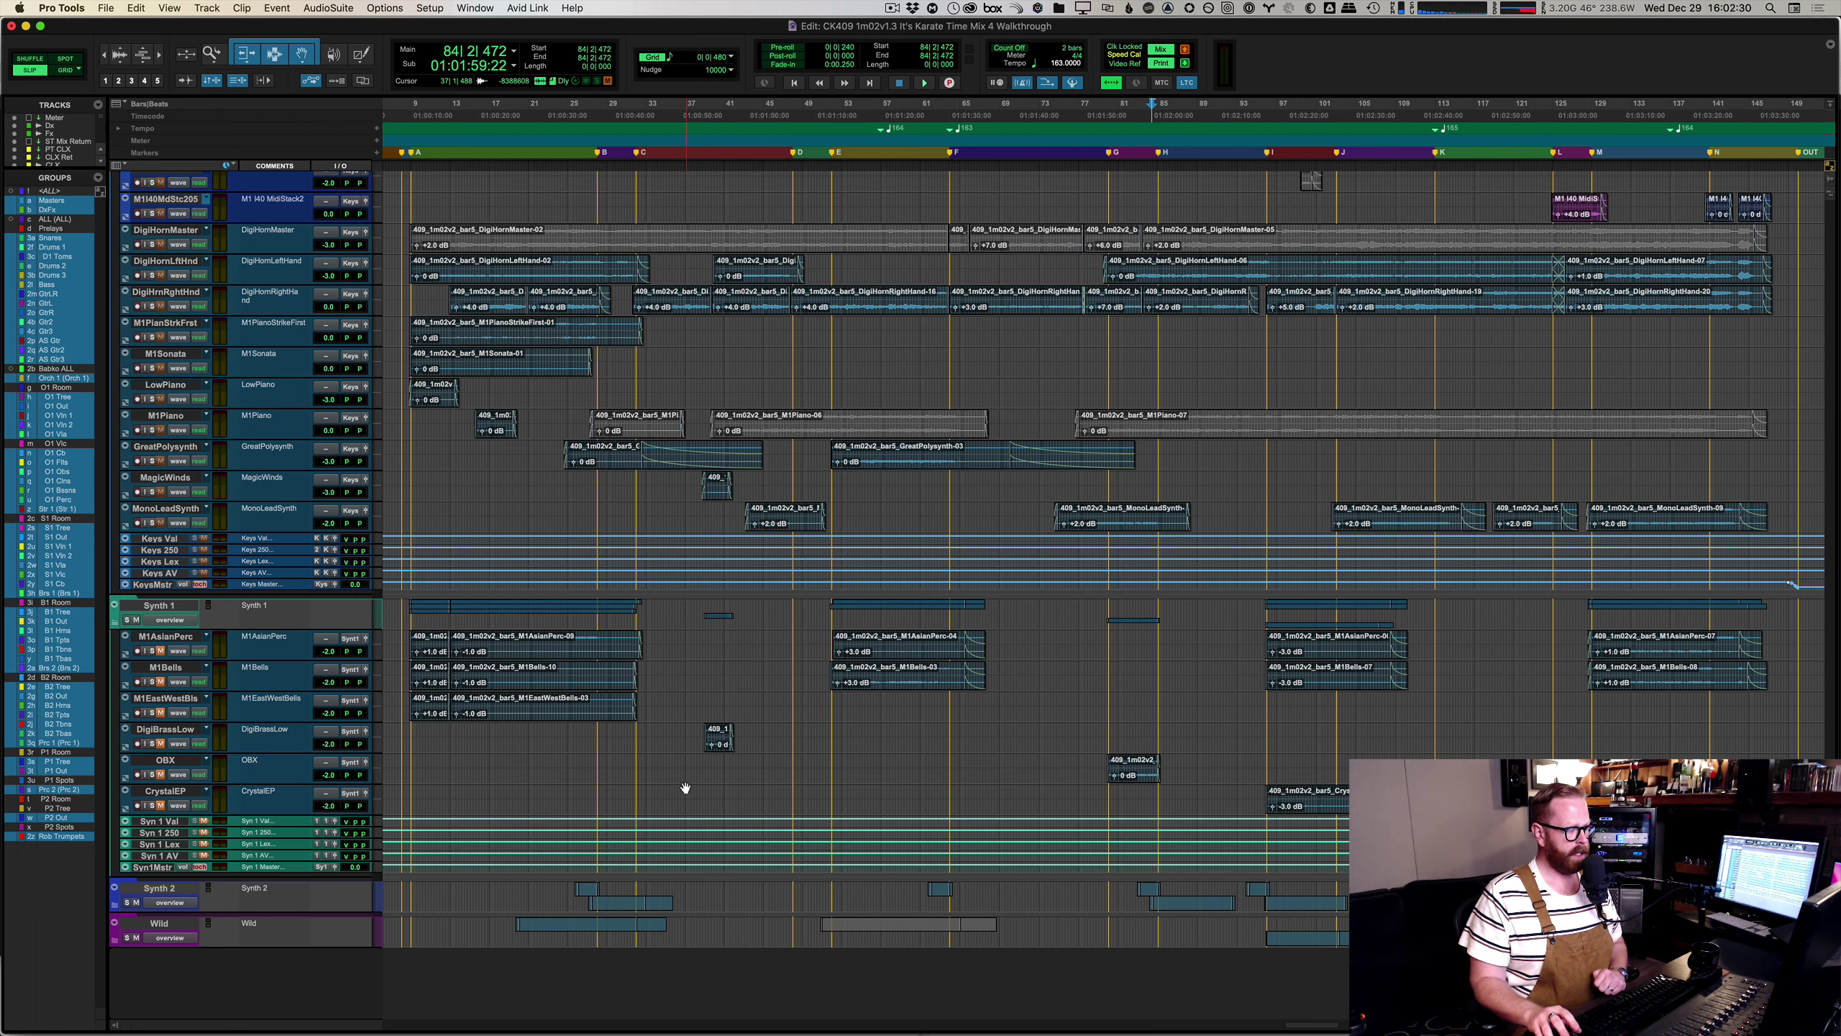
left_click(160, 889)
scroll(582, 706, "down", 3)
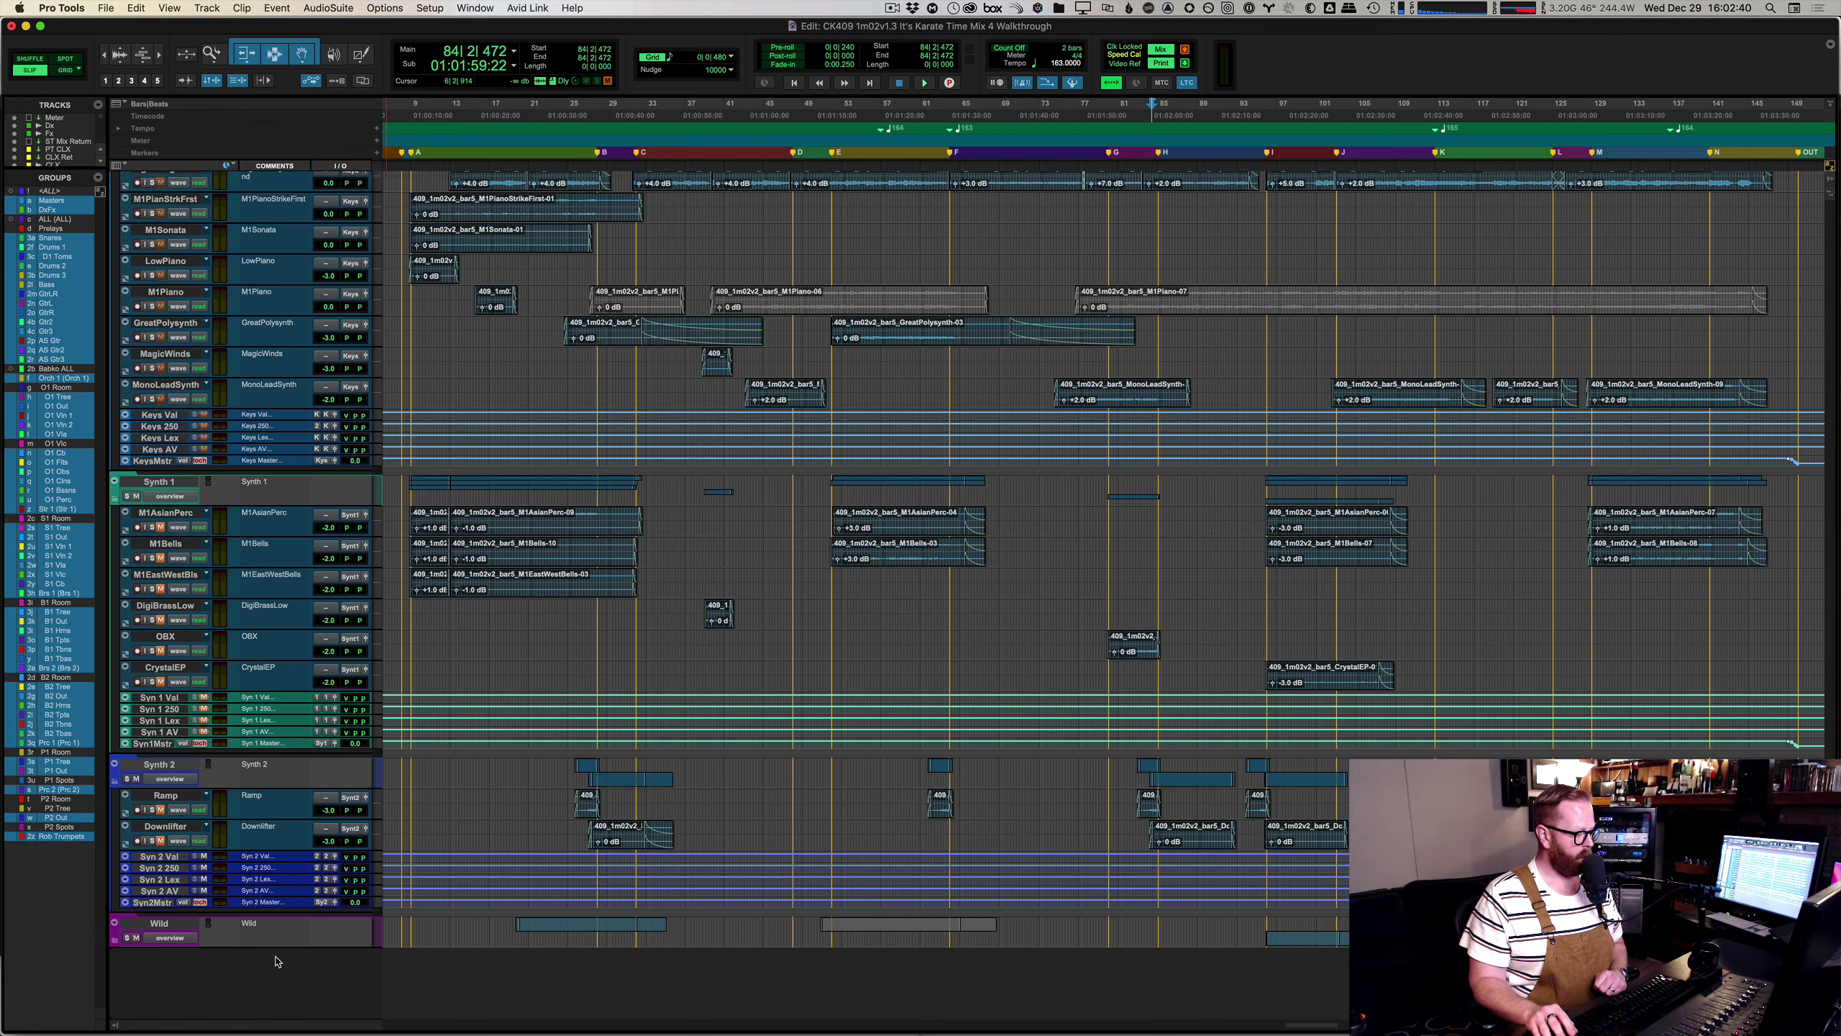
scroll(616, 790, "down", 5)
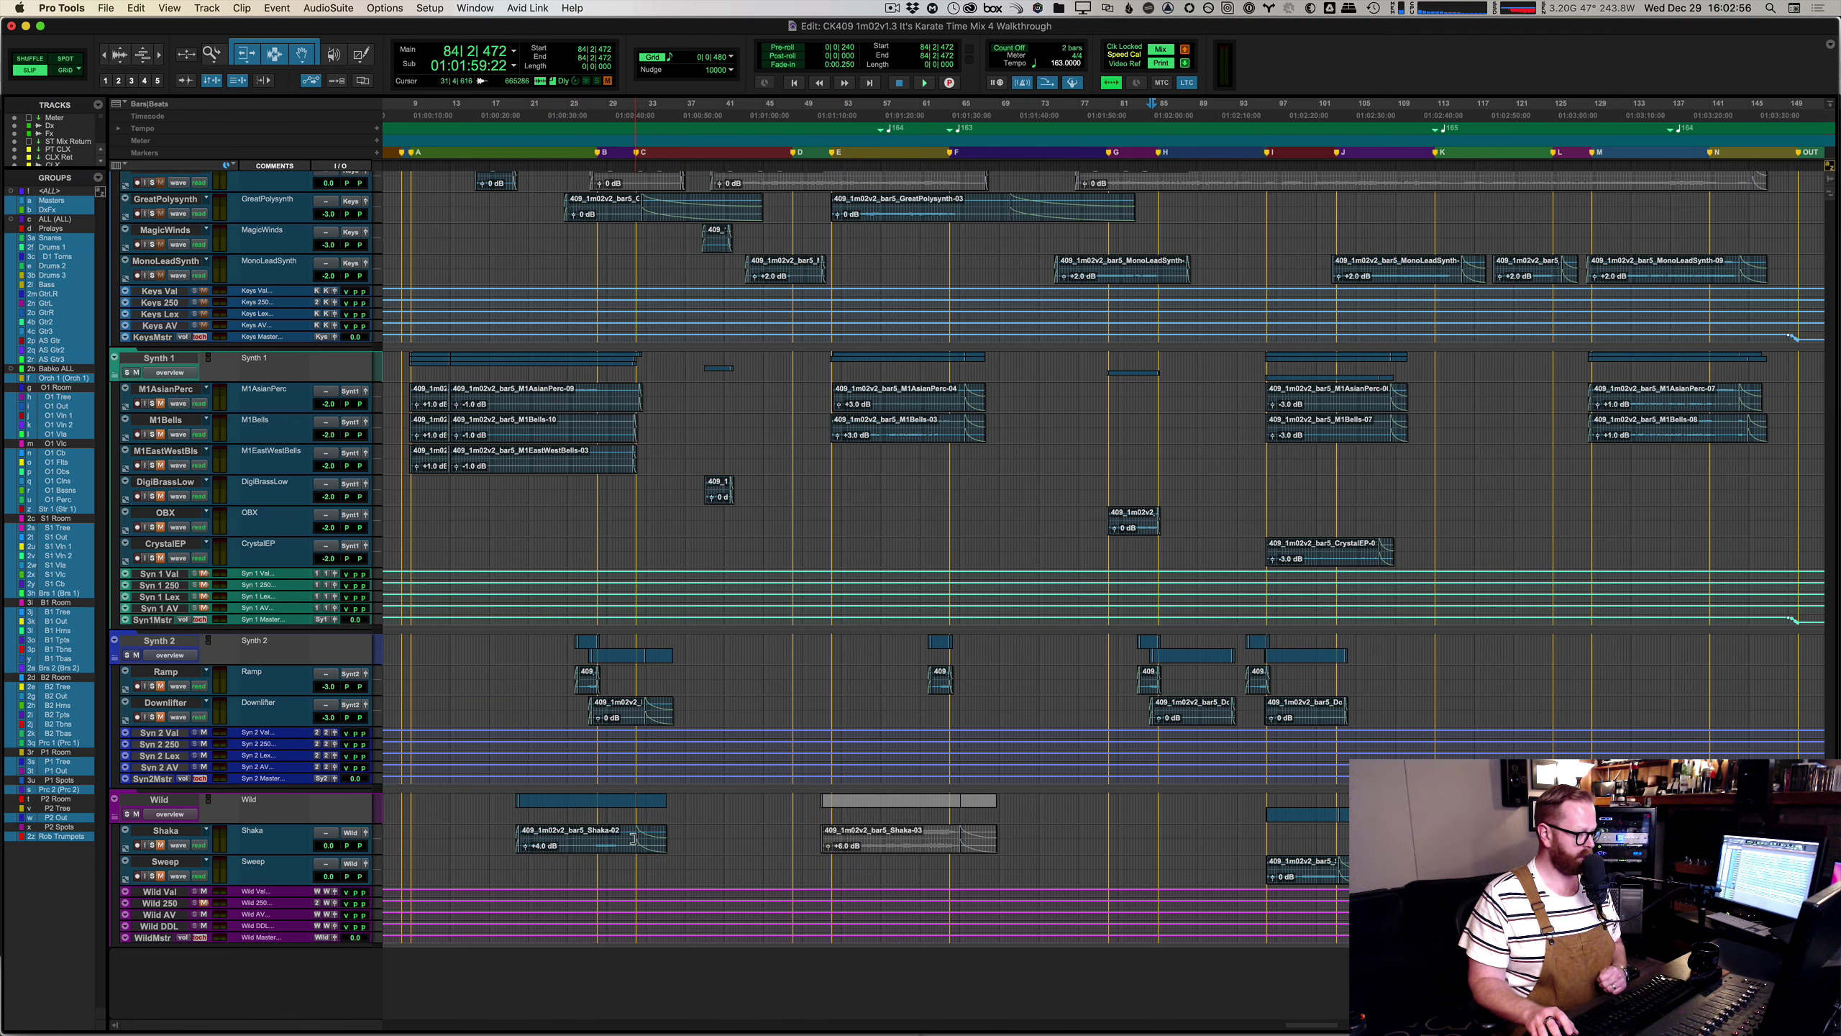
Solo the six Synth 1 tracks from M1AsianPerc to CrystalEP and play them from the start of their first clips.
left_click_drag(496, 549, 395, 397)
double_click(398, 403)
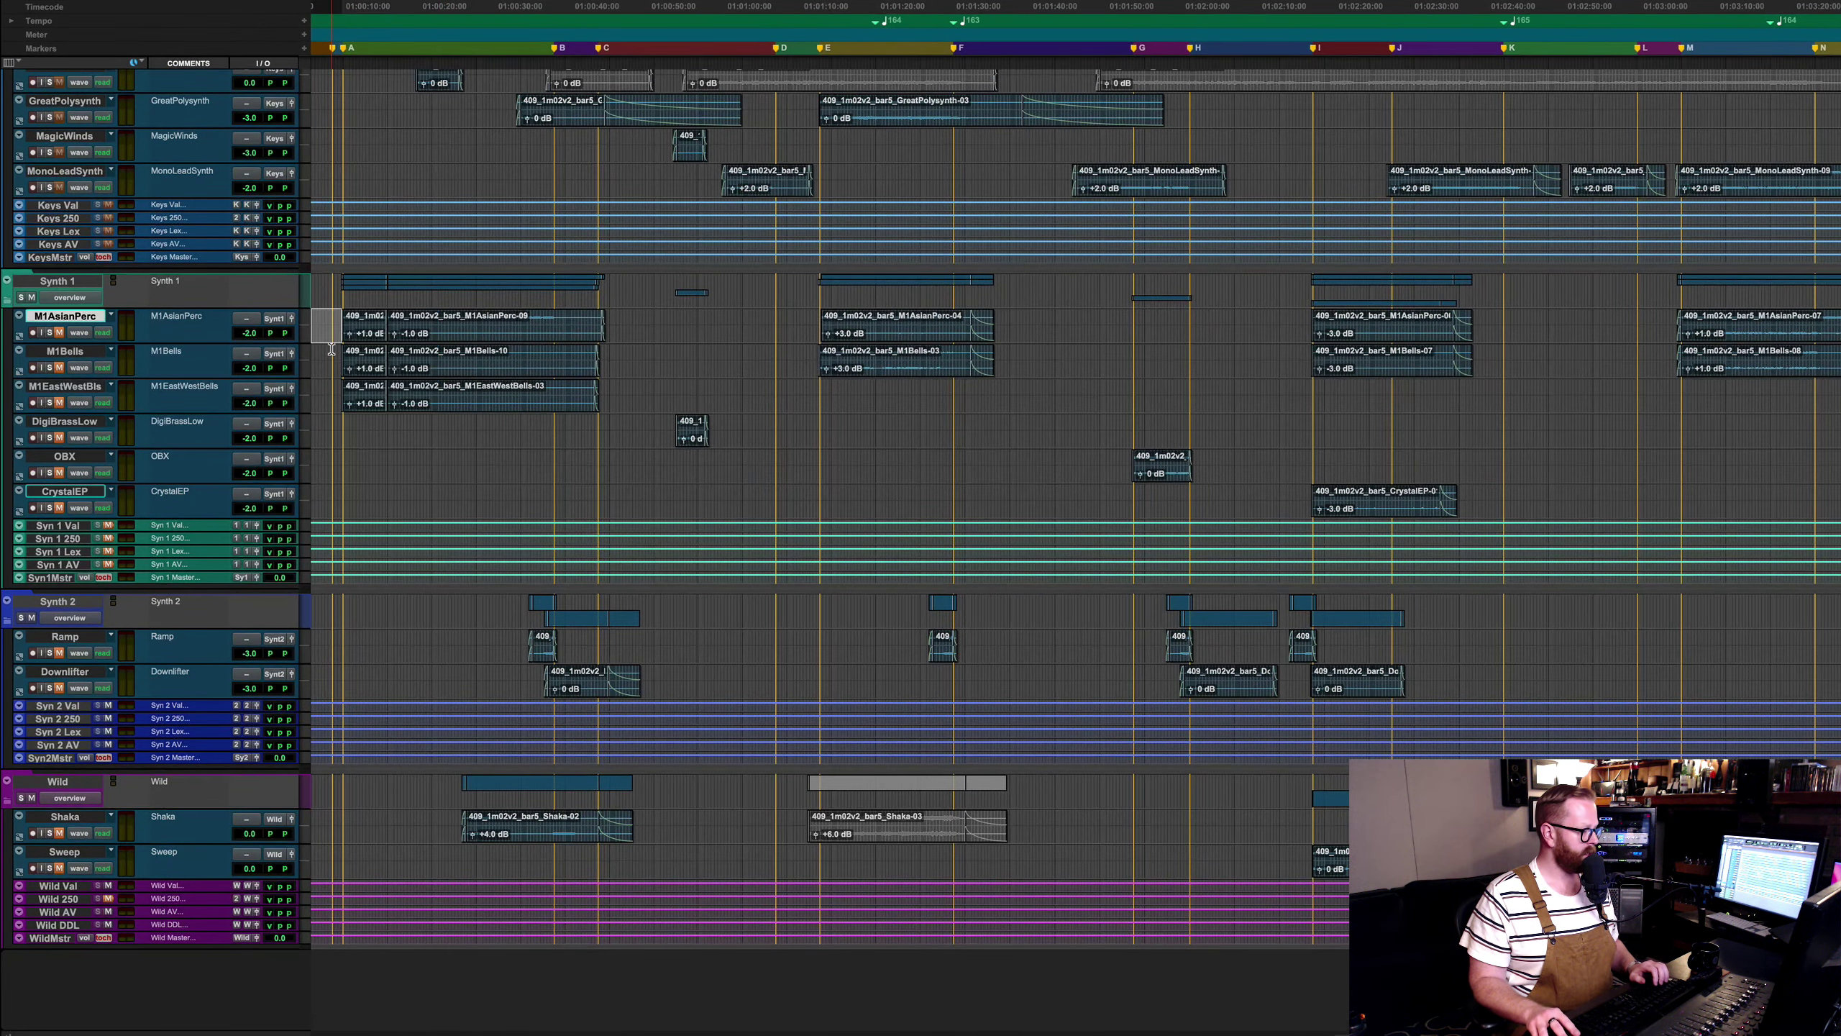
left_click_drag(338, 491, 330, 337)
key("Tab")
key("shift+m")
key("shift+k")
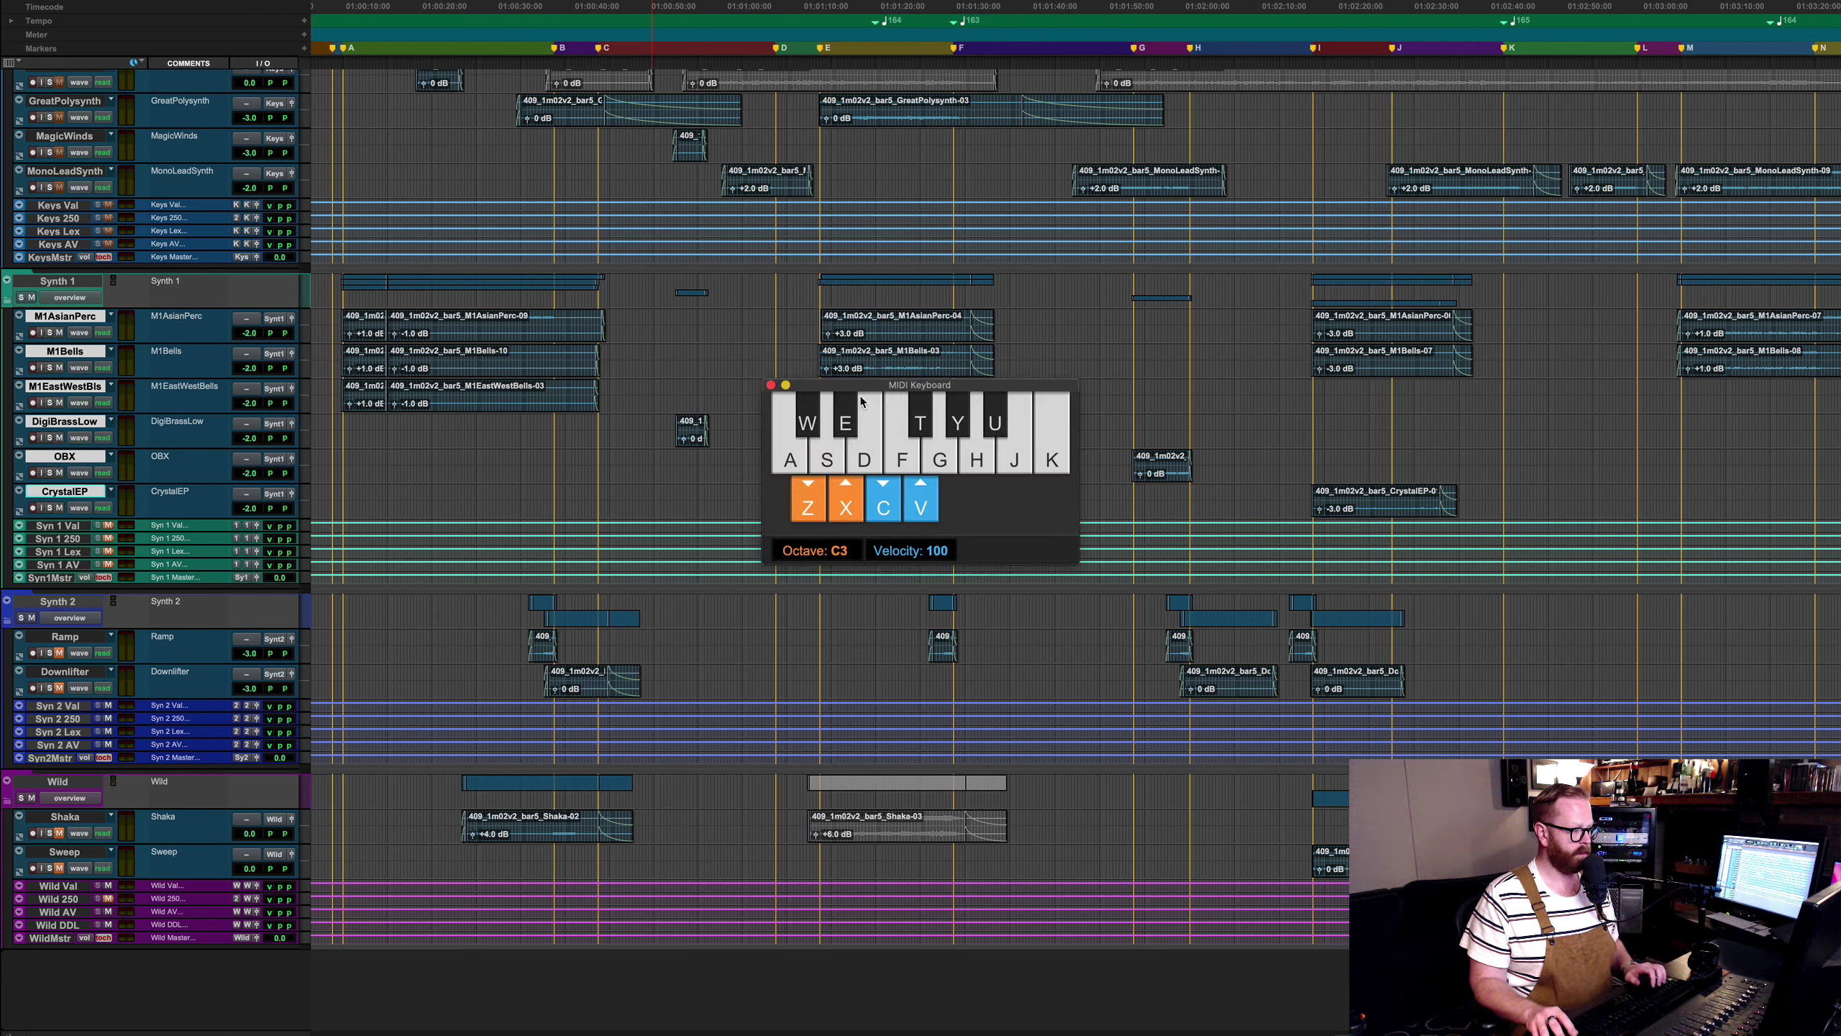
left_click(768, 386)
key("space")
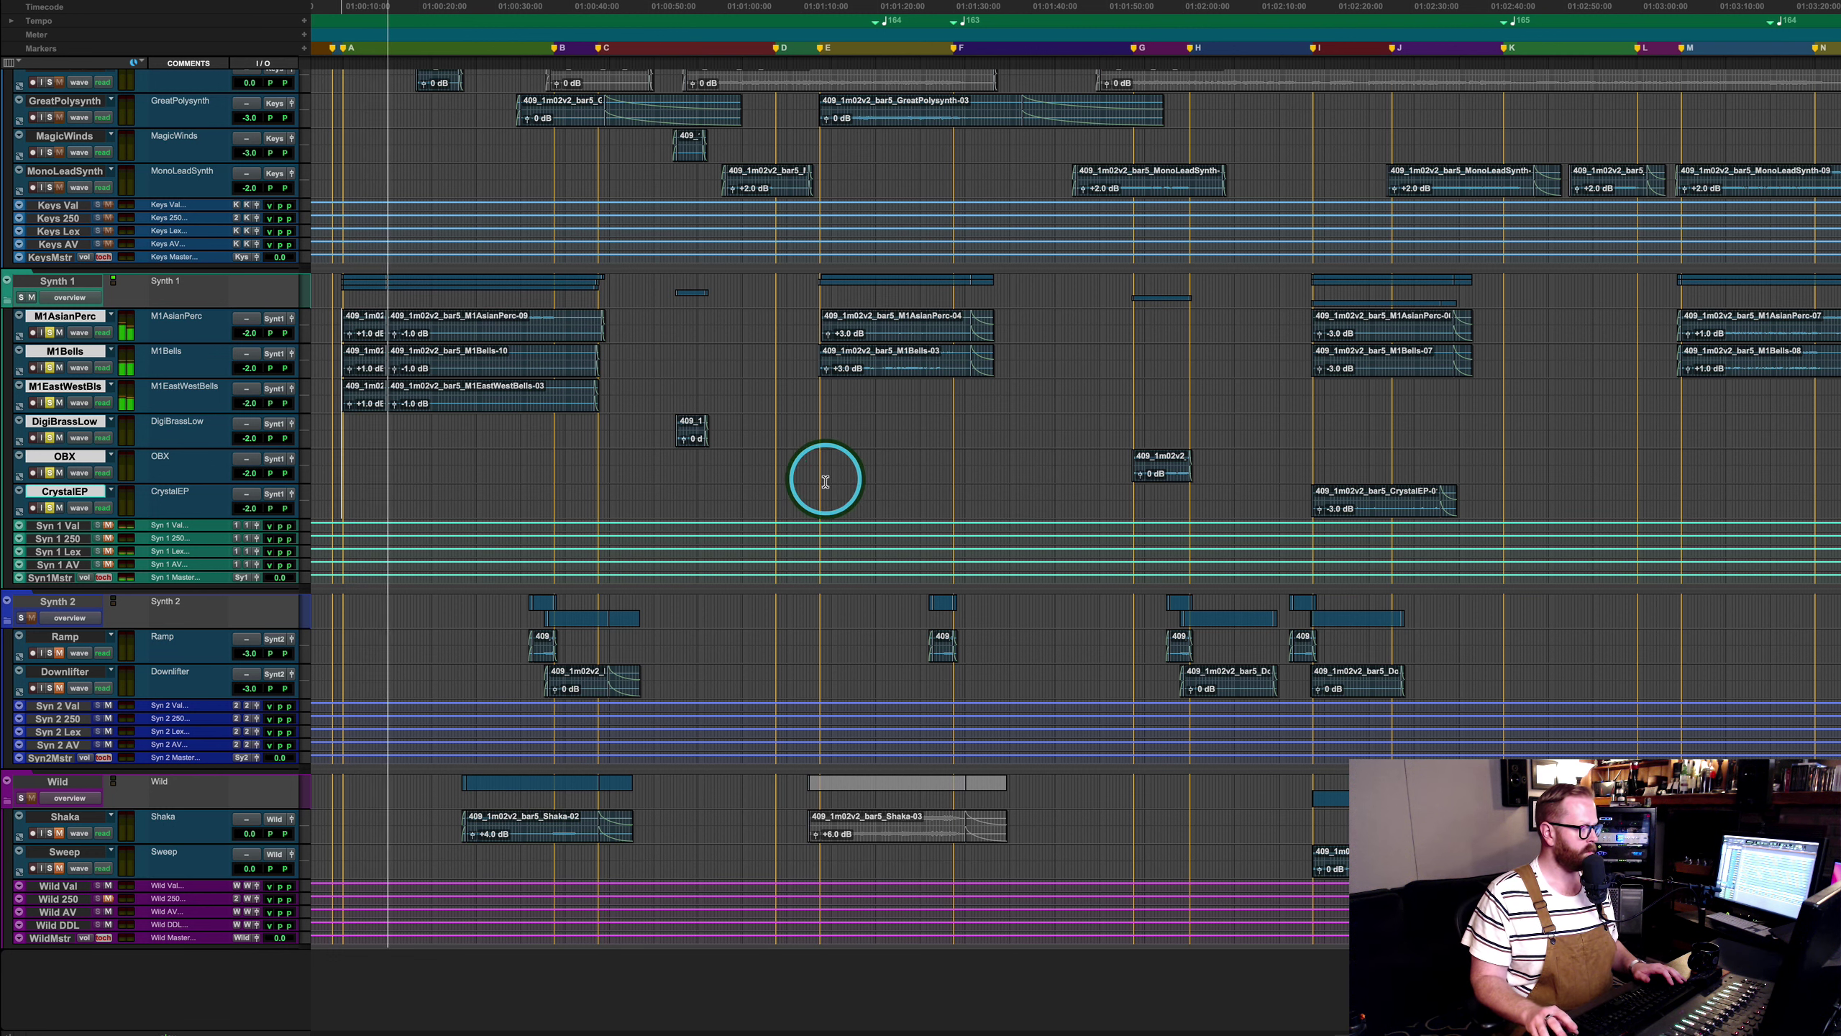
Audition the DigiBrassLow, OBX and CrystalEP clips one after another and stop playback.
left_click(681, 430)
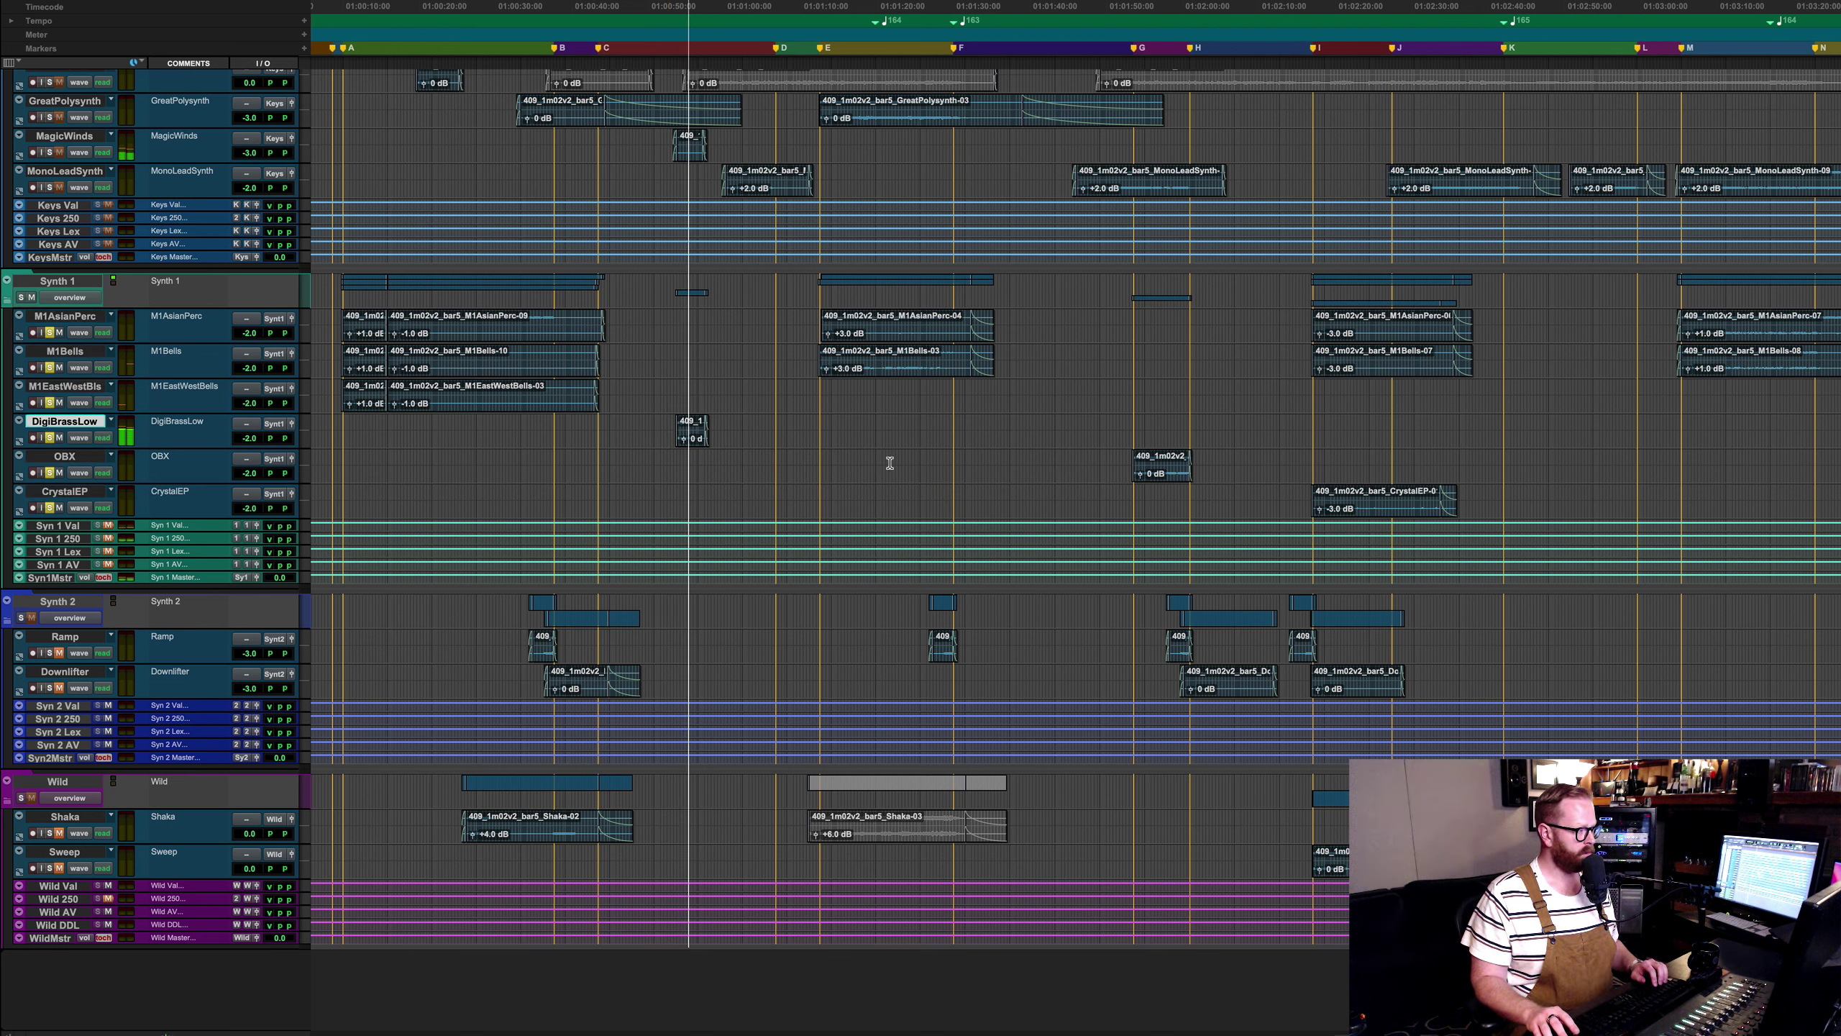
left_click(892, 464)
left_click(1114, 459)
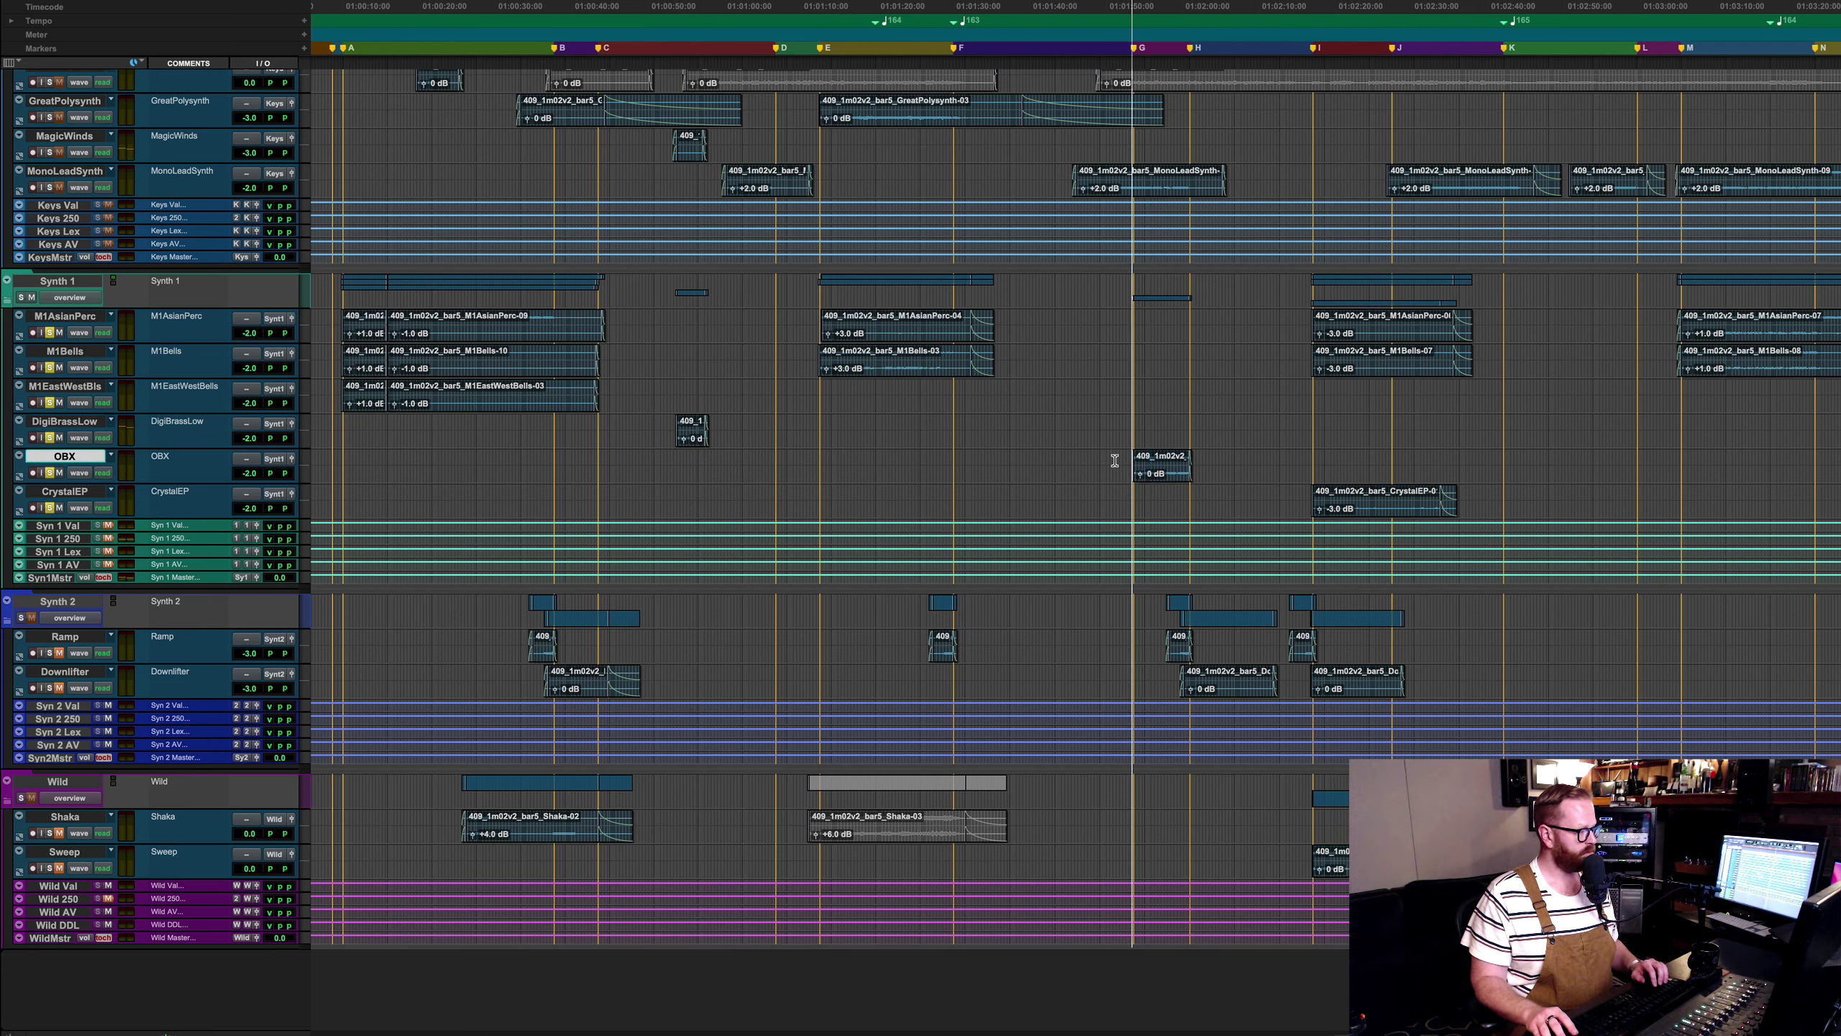
left_click(1369, 488)
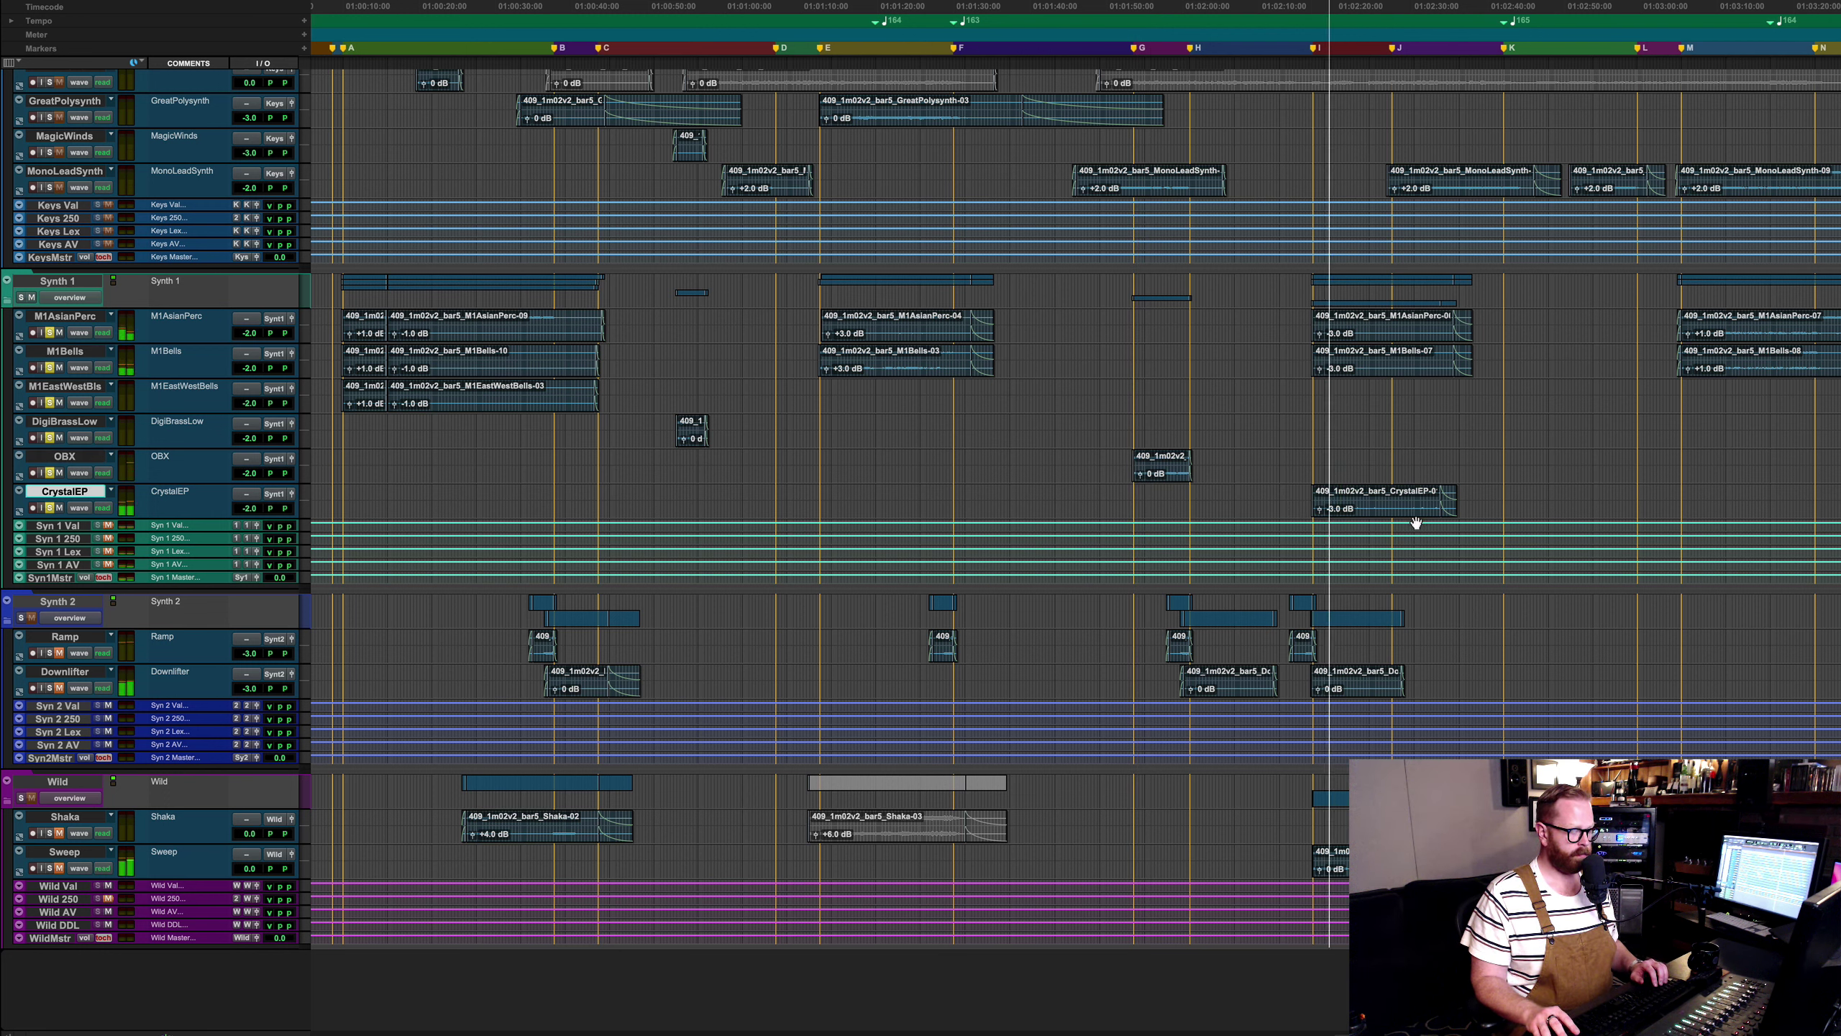
key("space")
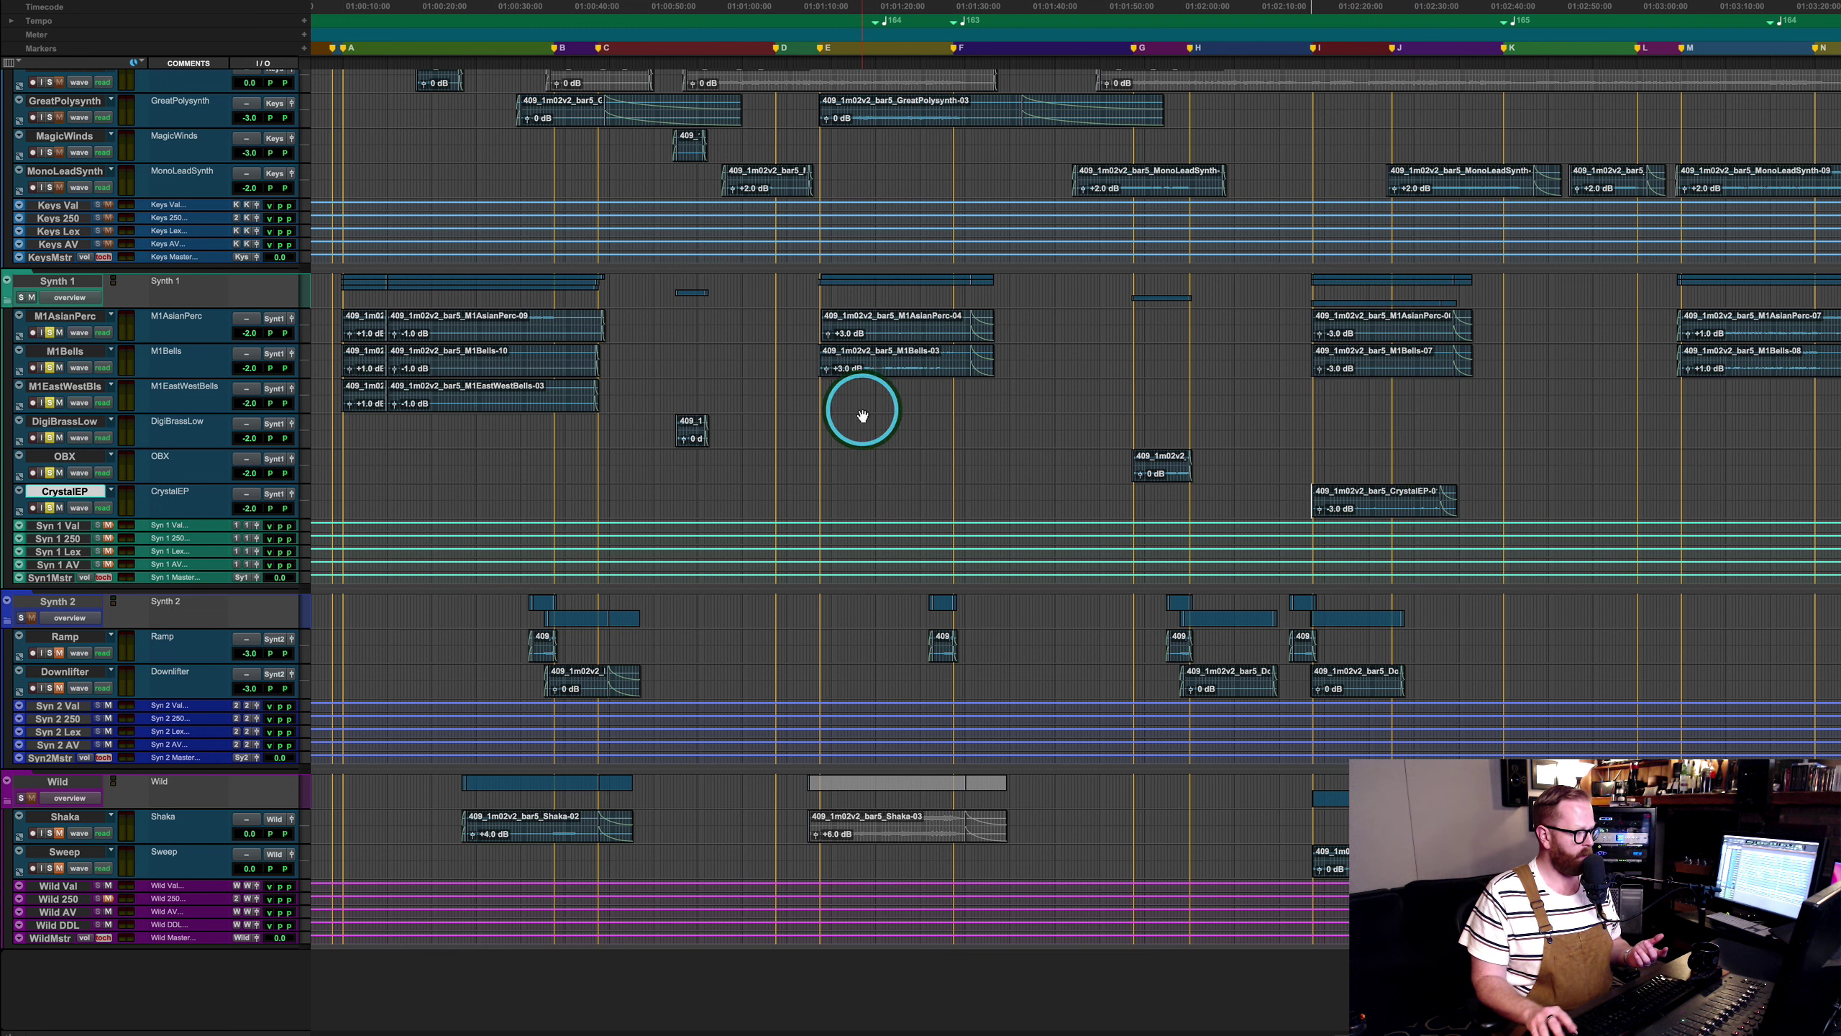
left_click(579, 421)
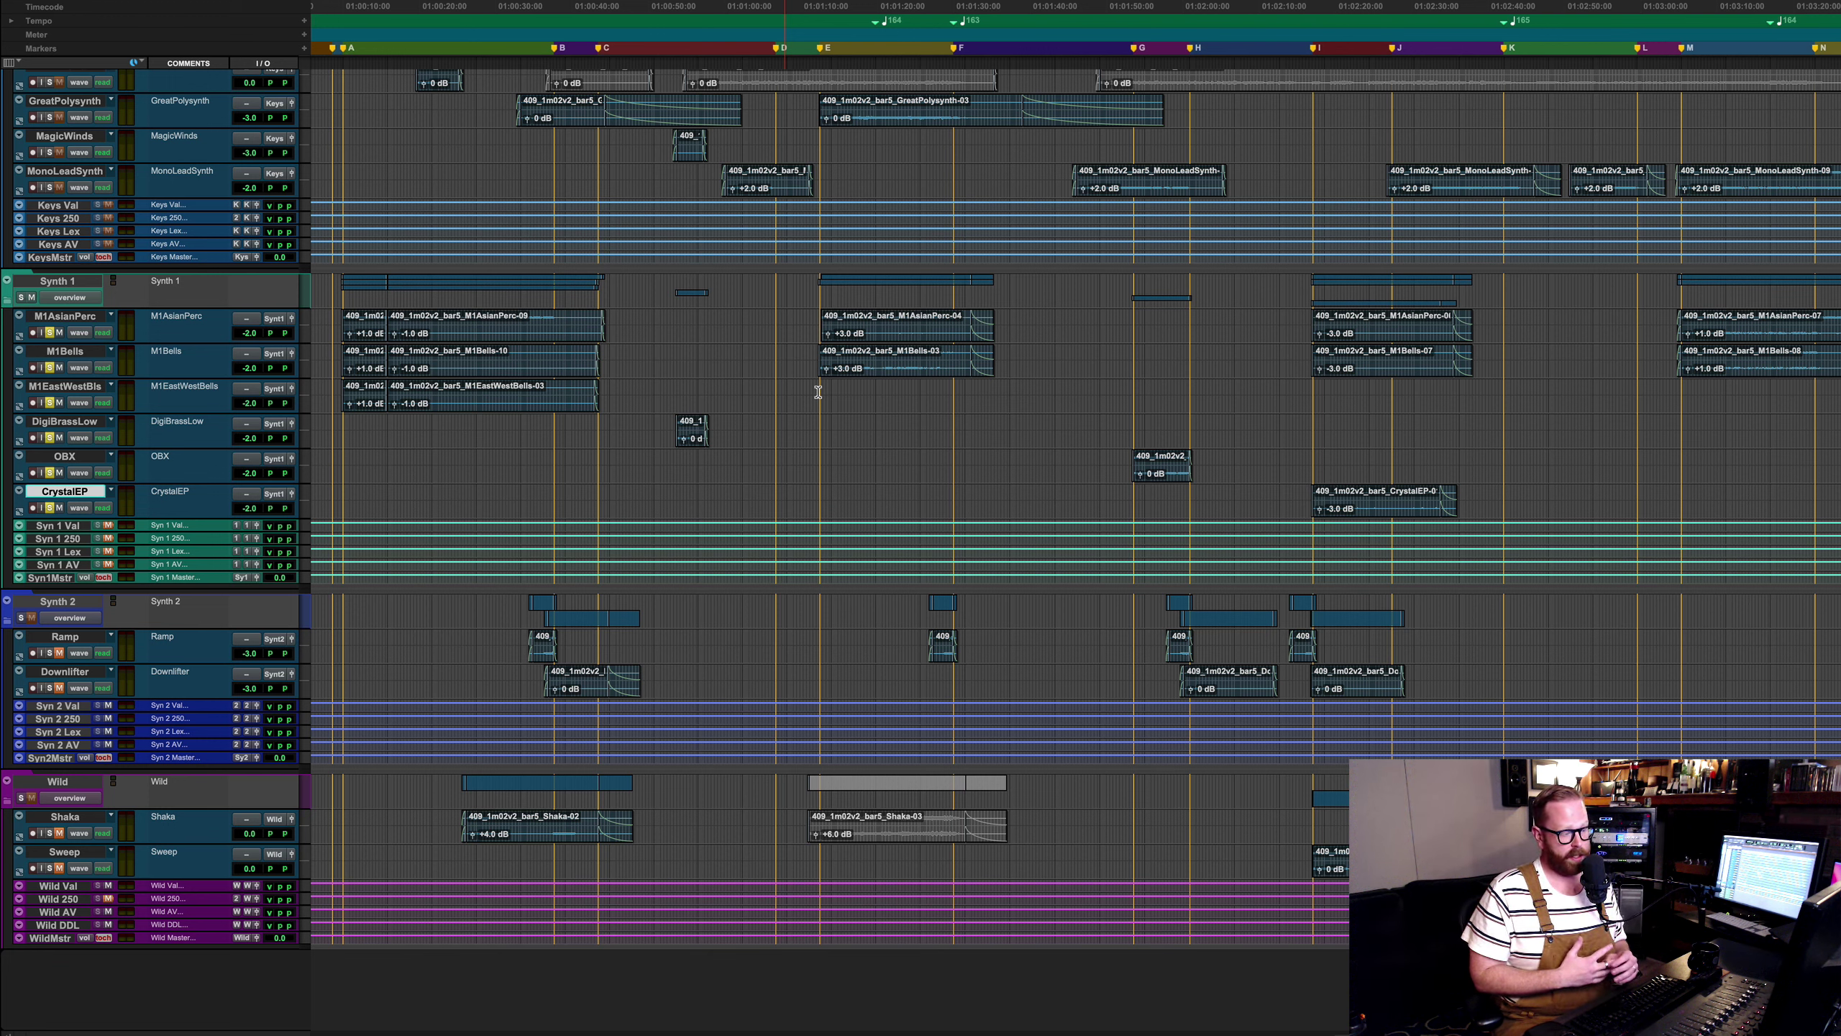
In the mixer, compare the ValhallaVintageVerb, EMT 250, Lexicon 224 and Altiverb reverb inserts on the Synth 1 and Synth 2 returns.
key("ctrl+equal")
scroll(929, 416, "right", 10)
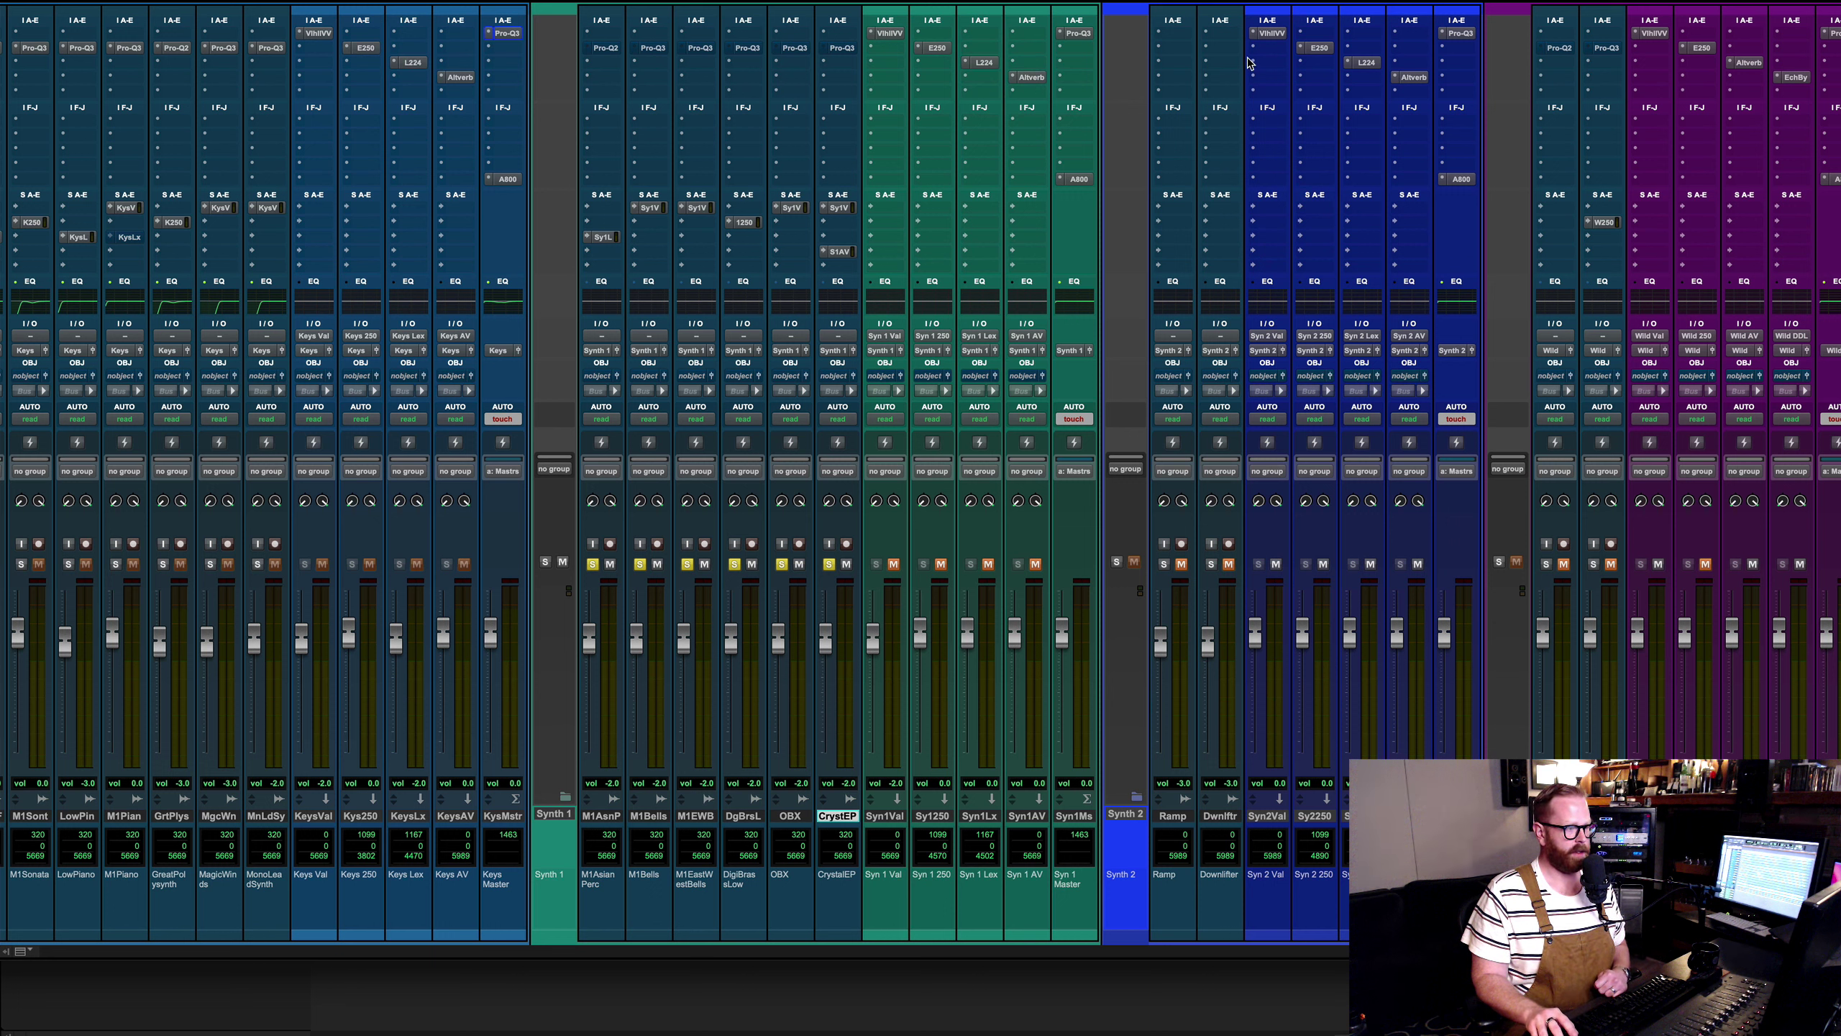
left_click(1269, 33)
left_click(889, 33)
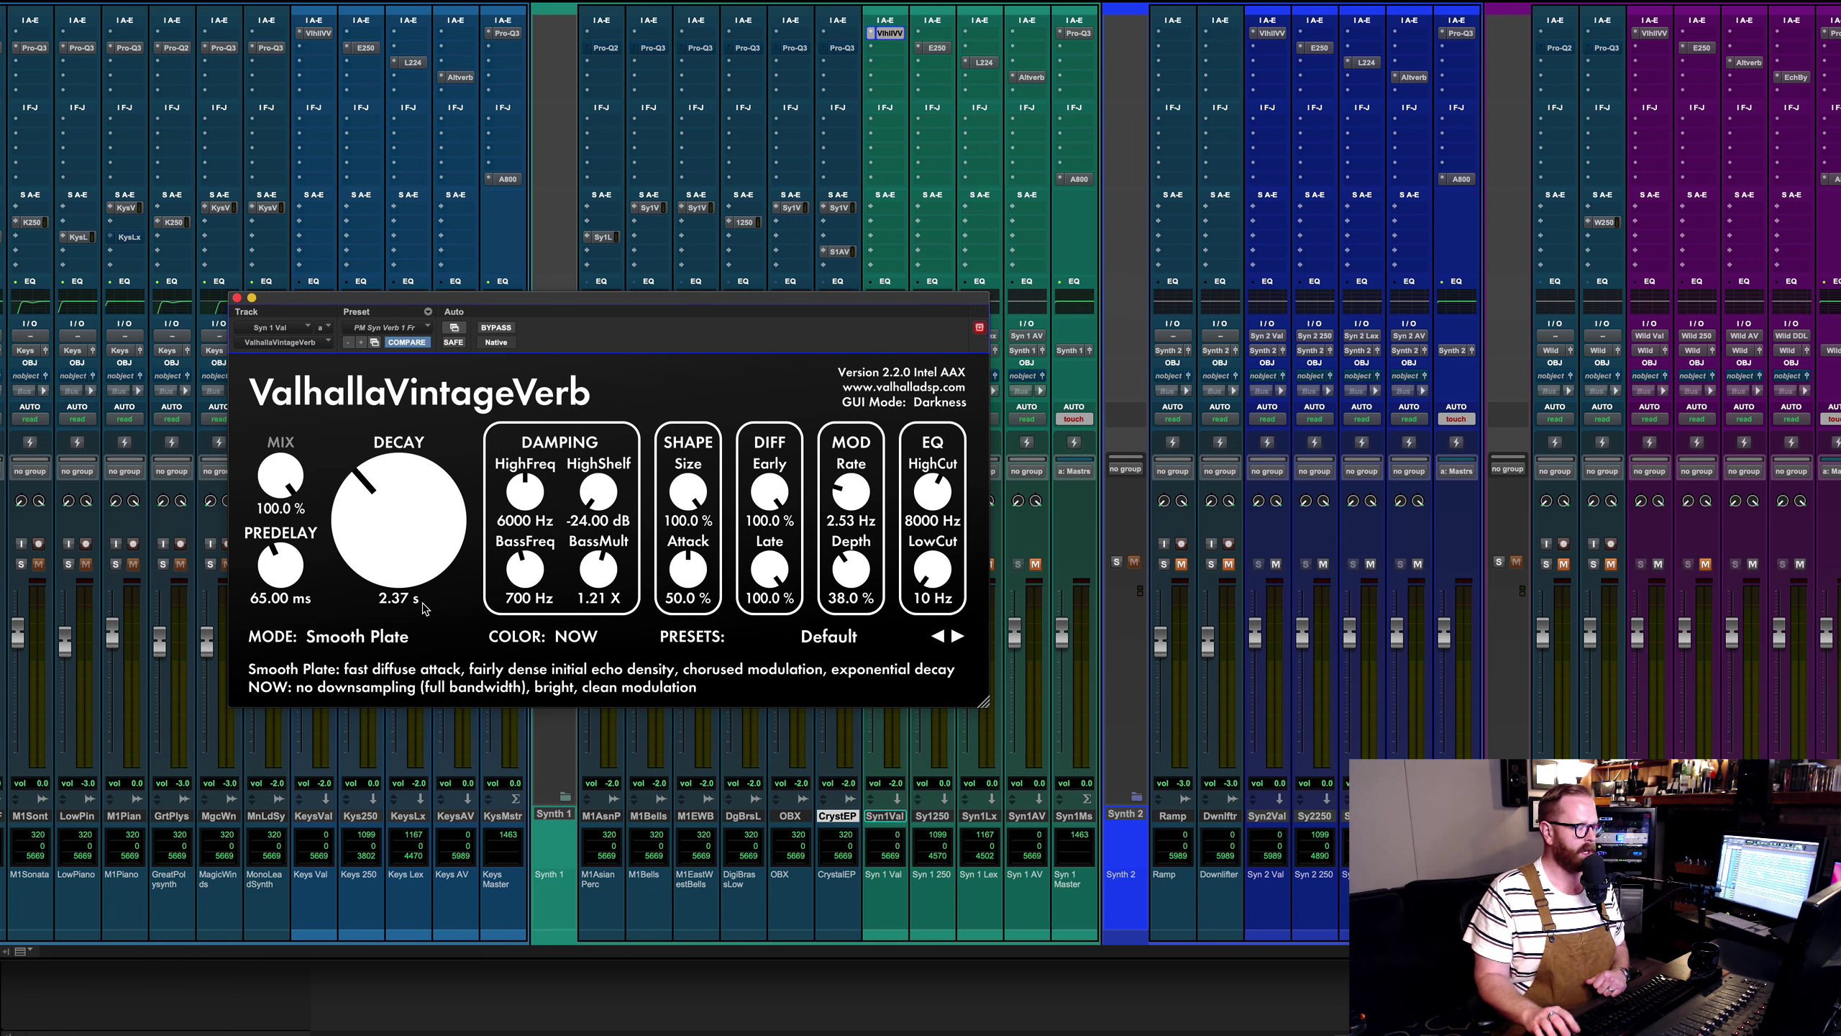
left_click(937, 48)
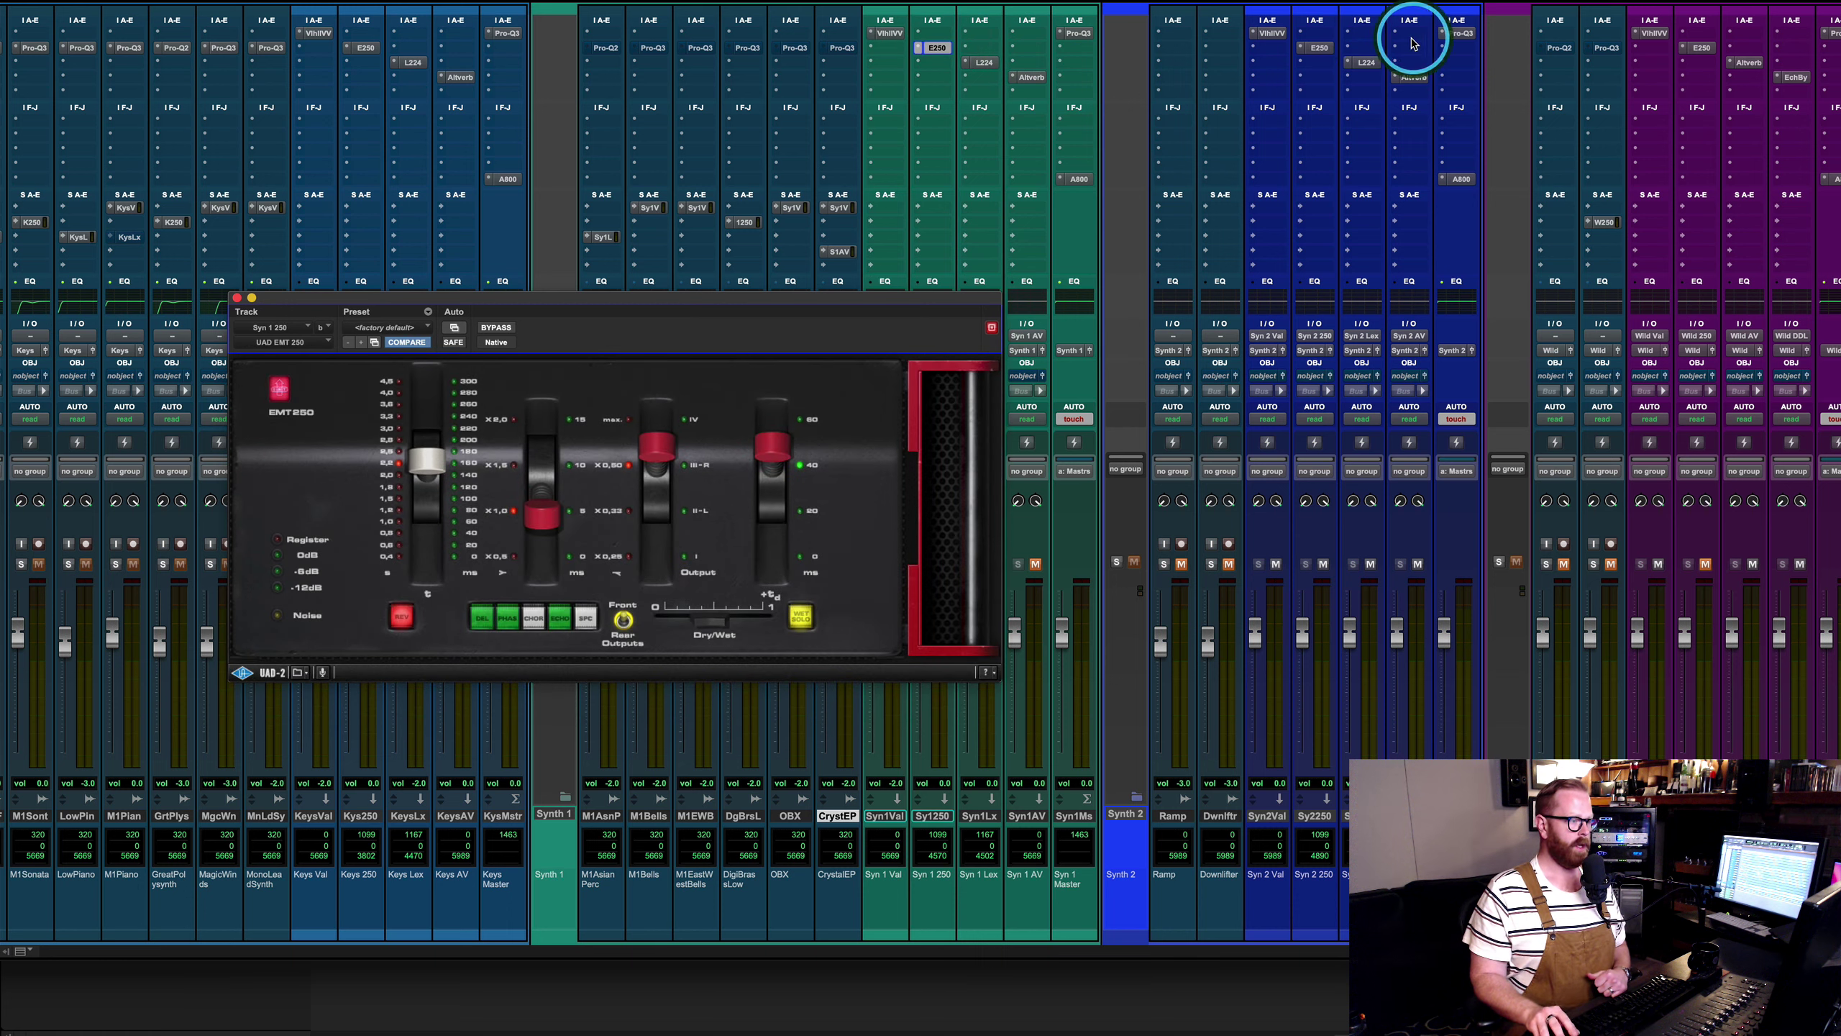
left_click(1318, 48)
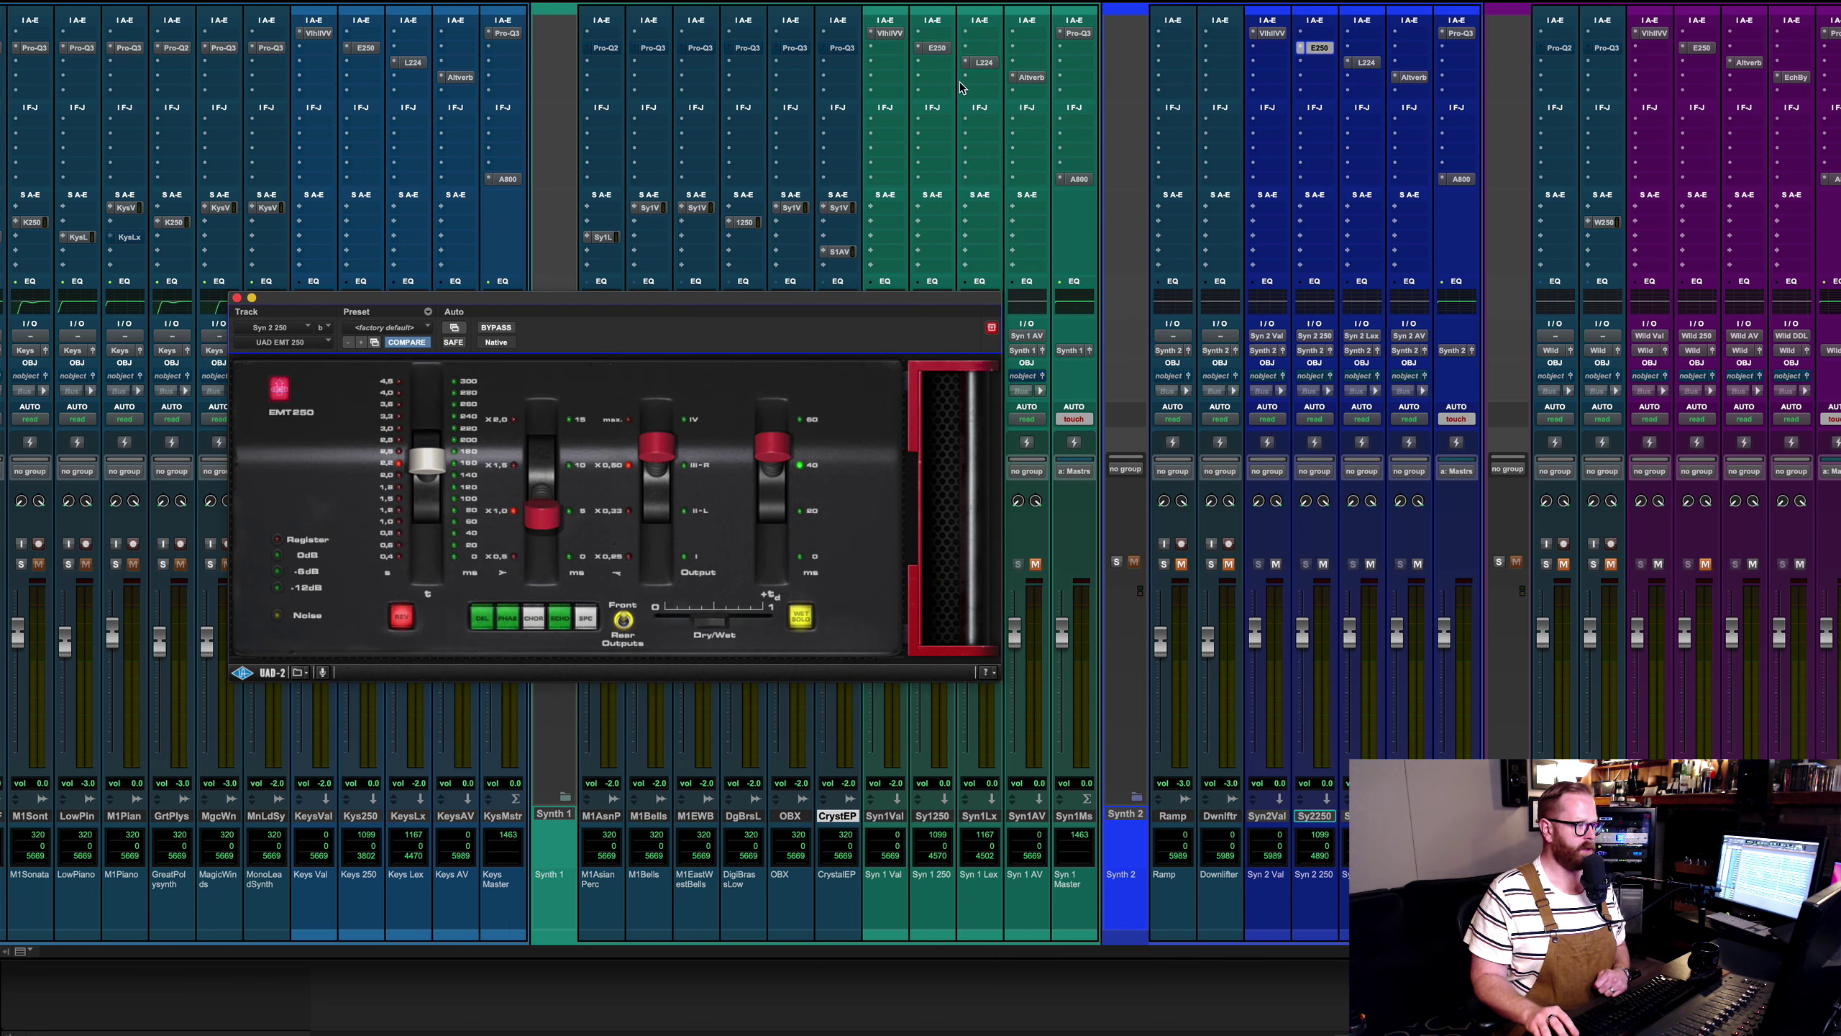
left_click(984, 62)
left_click(1378, 64)
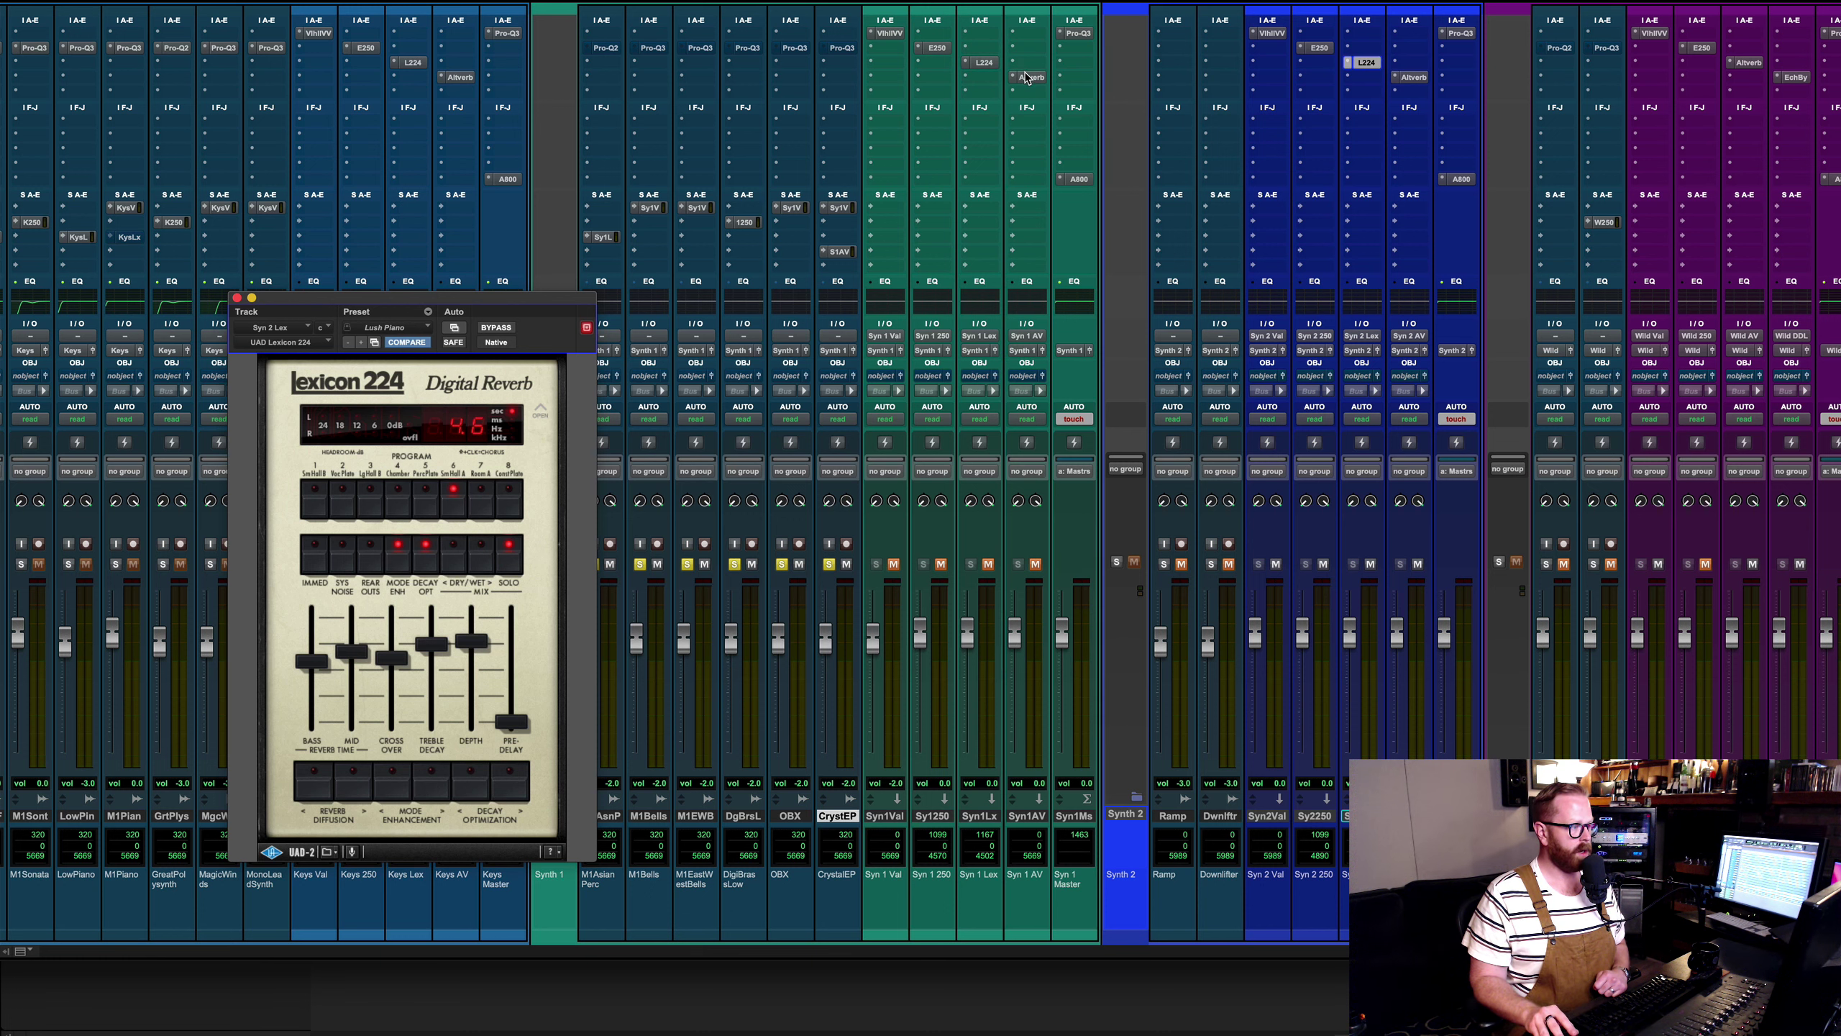
left_click(1411, 77)
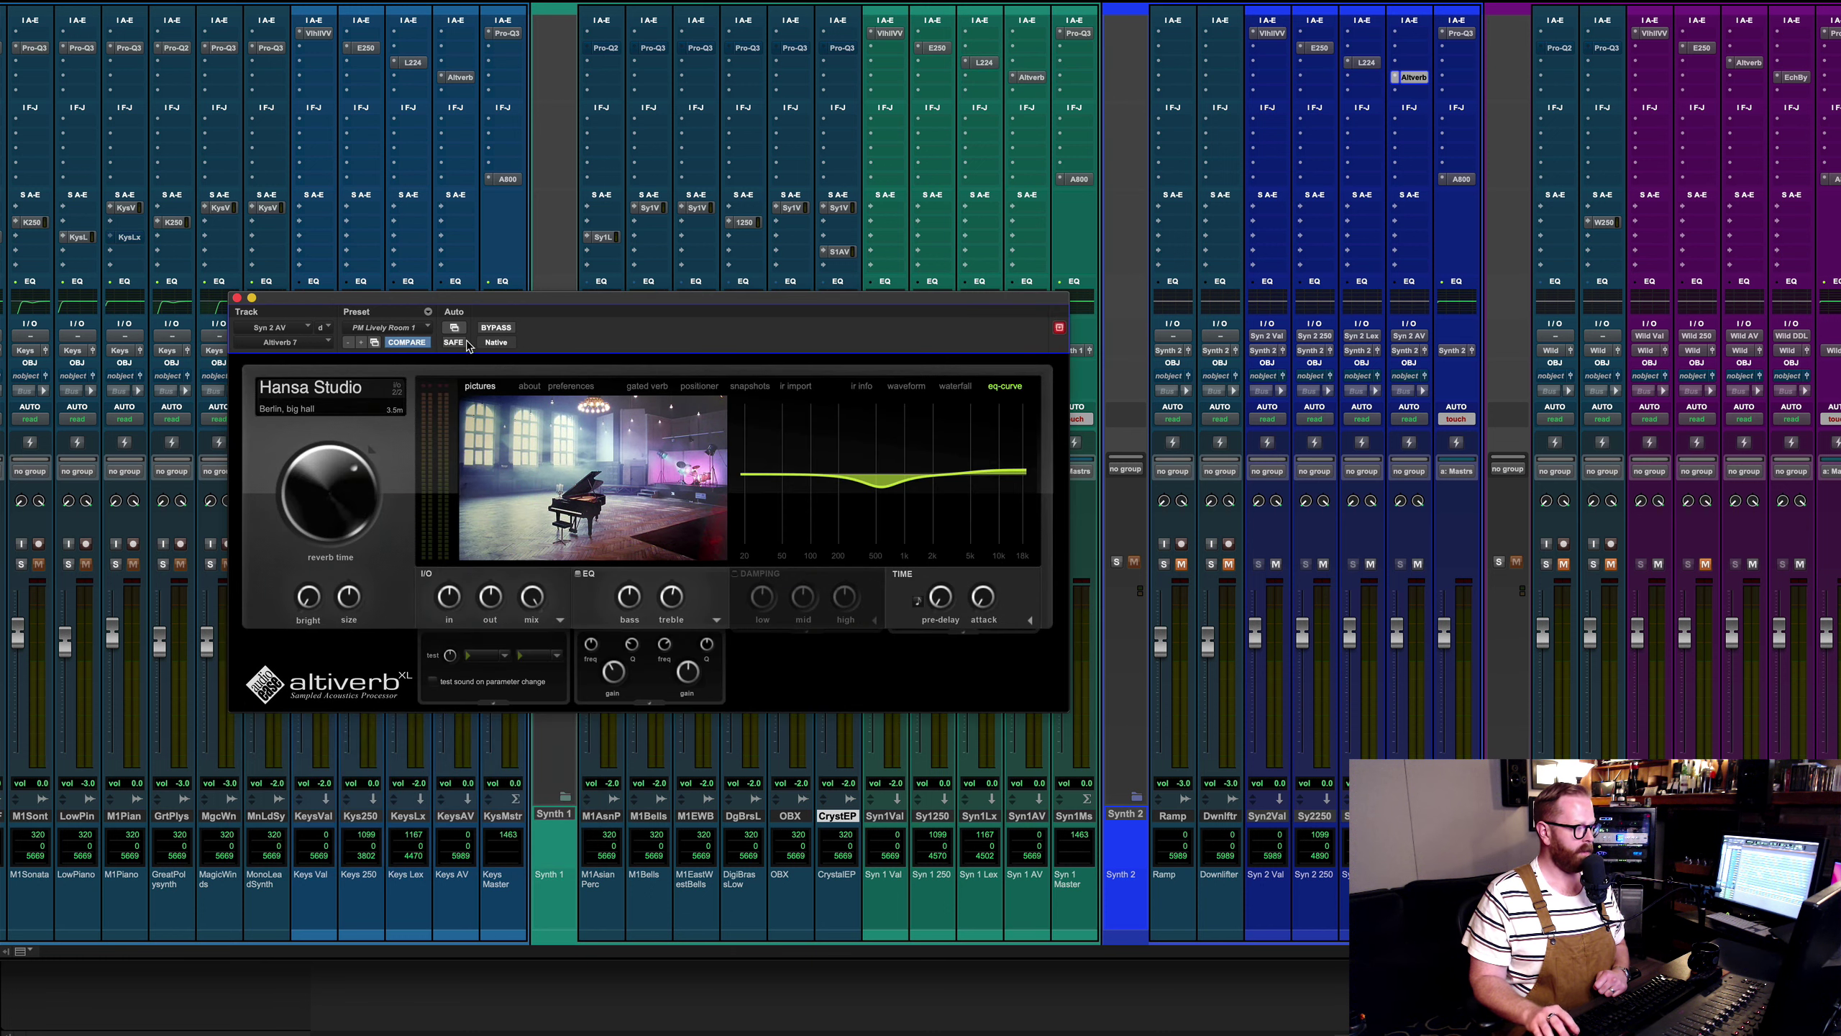
left_click(239, 298)
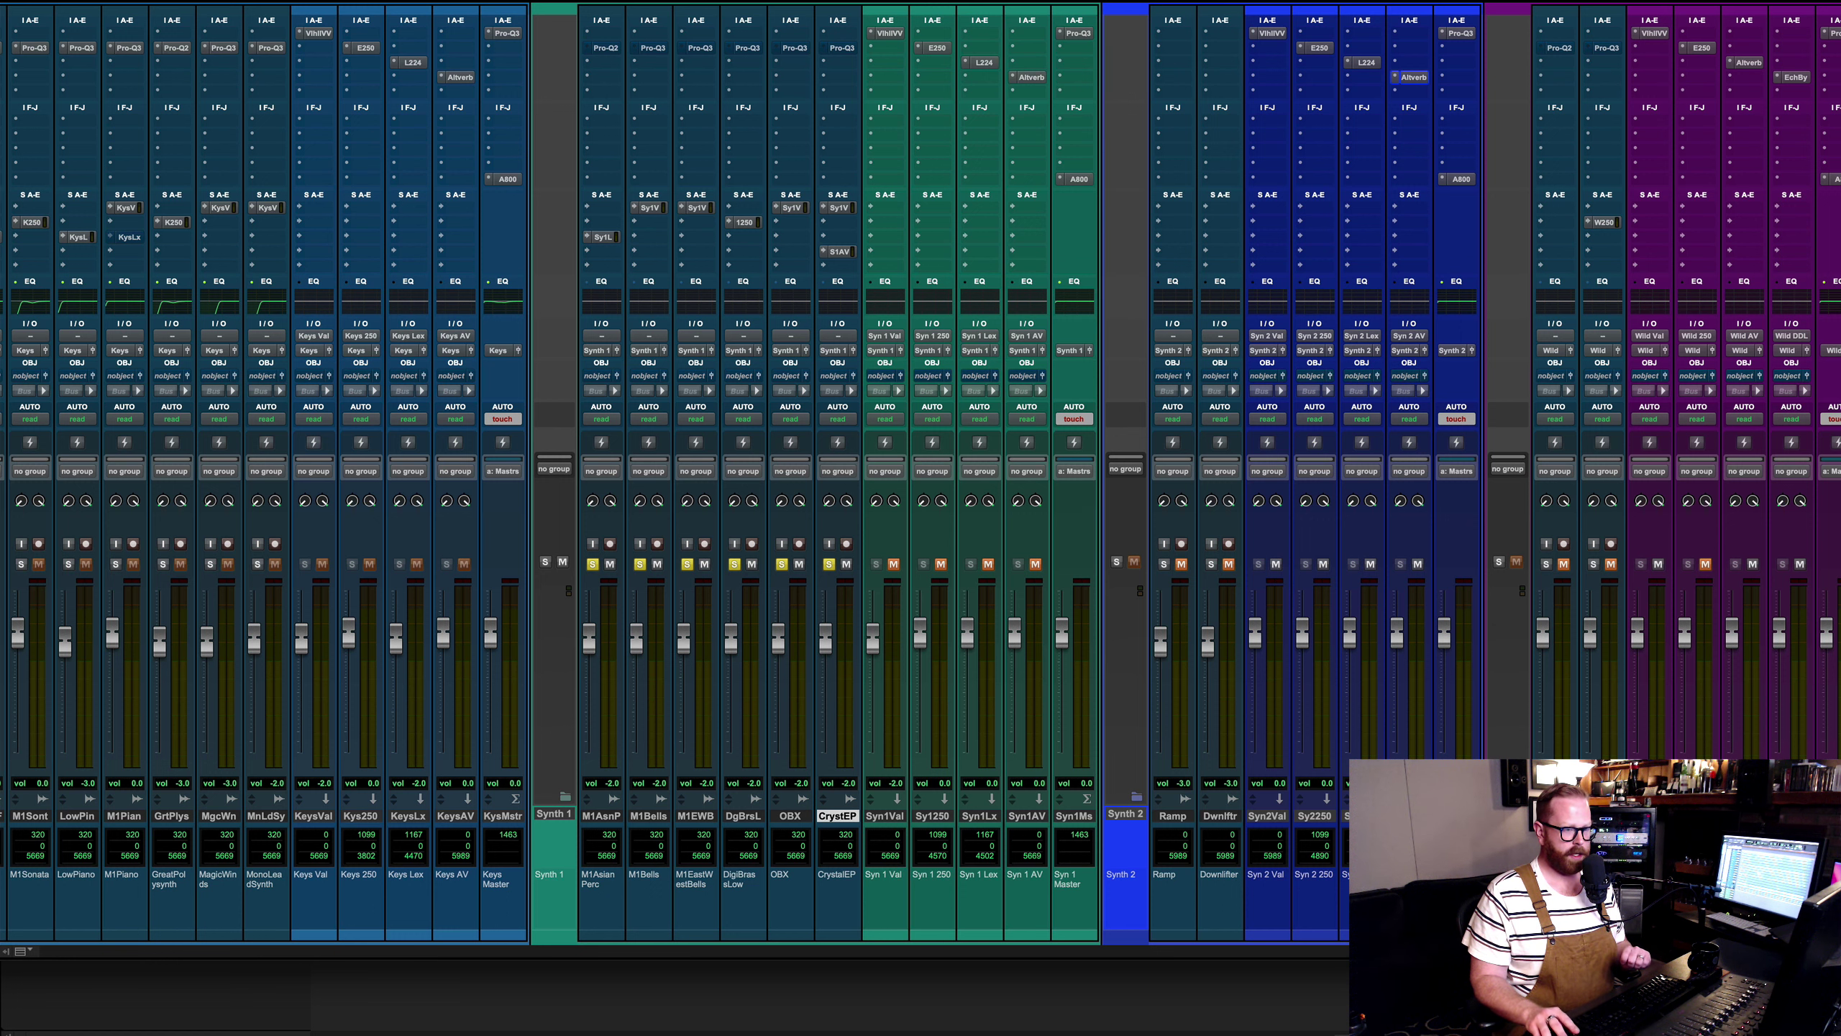
Inspect the Pro-Q 3 equalizer on the Syn 2 Master and Syn 1 Master channels and close it.
left_click(1837, 33)
left_click(1458, 32)
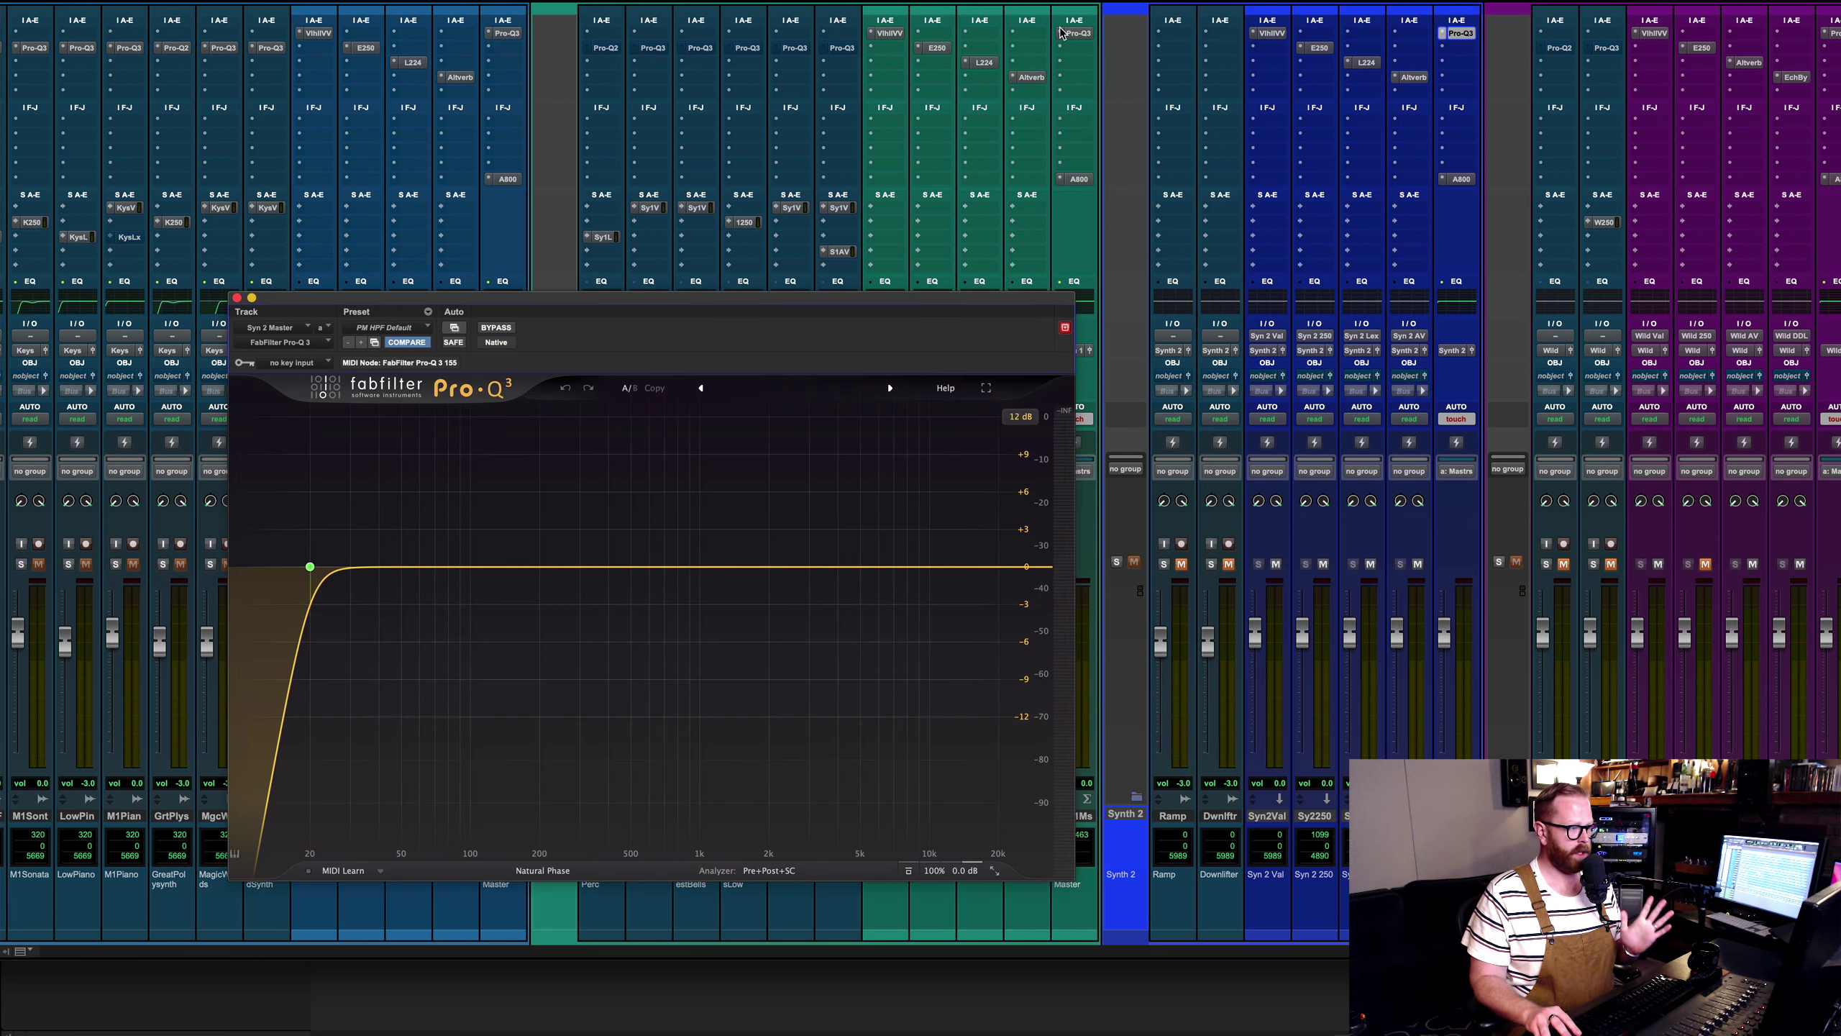
left_click(1072, 34)
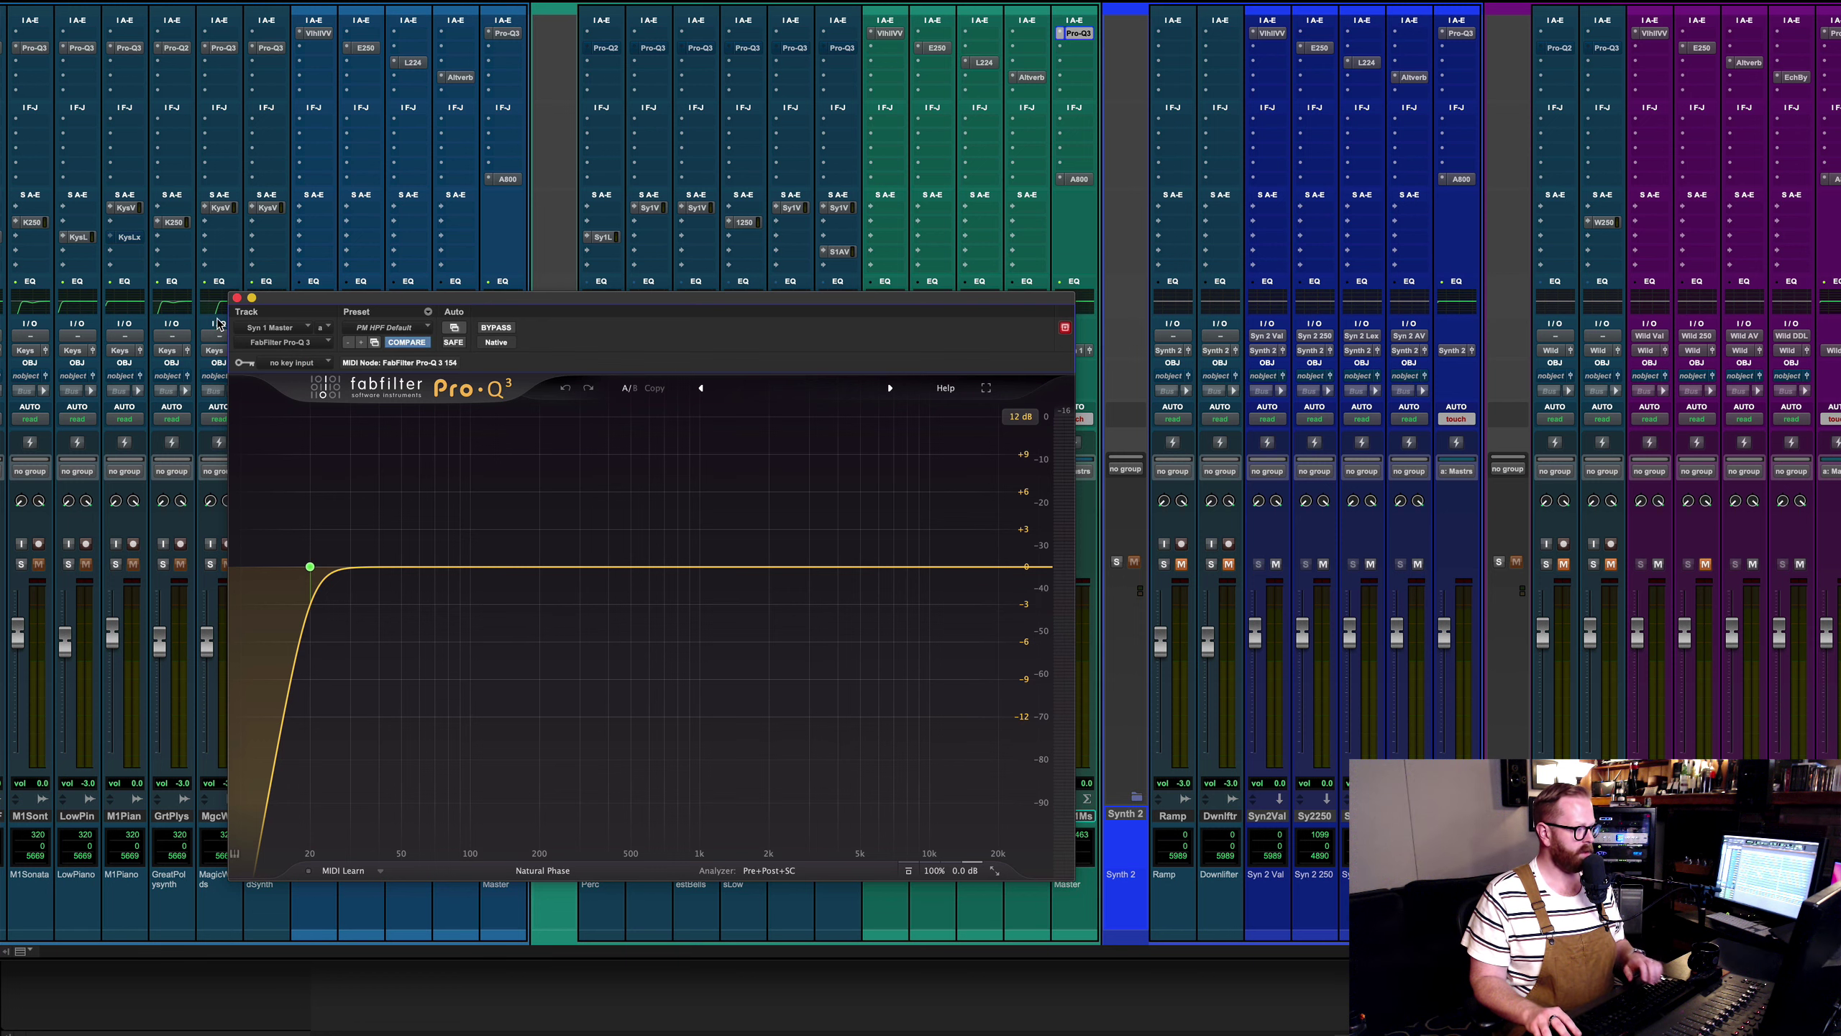
left_click(237, 297)
Play from the start of the M1AsianPerc clips and select the M1AsianPerc through CrystalEP channels in the mixer.
key("super+equal")
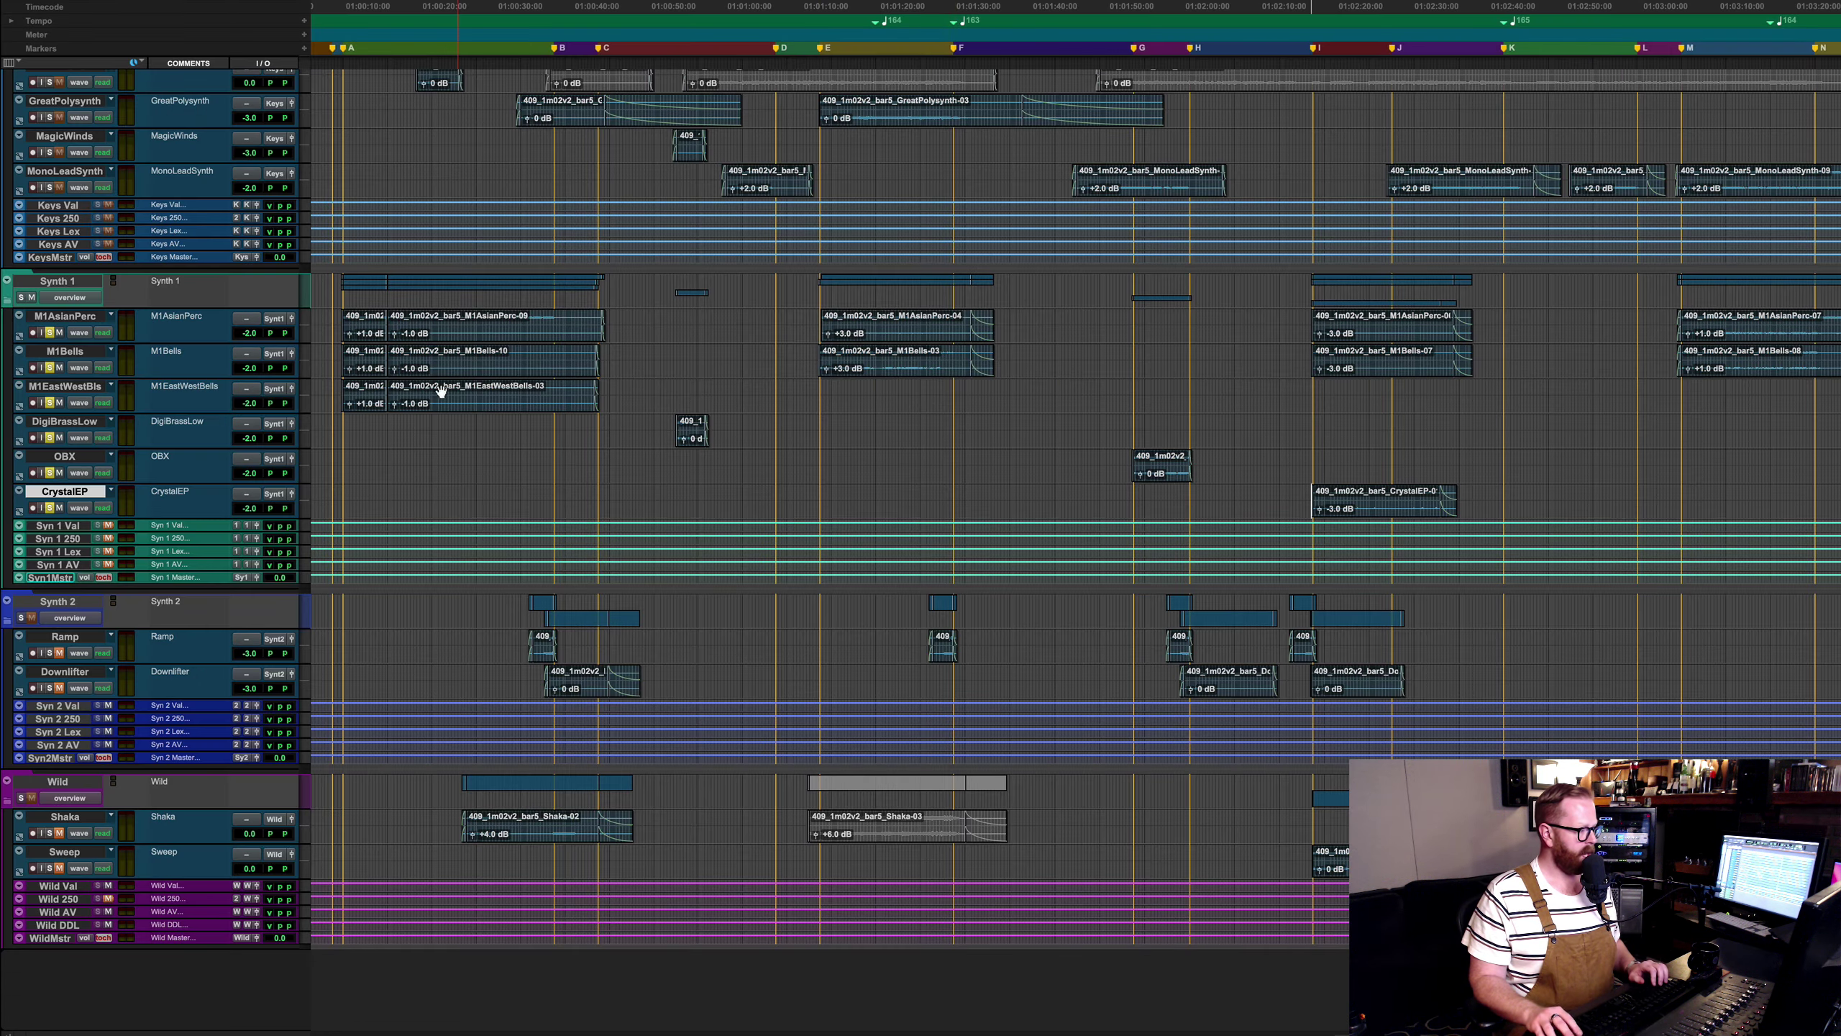
left_click(339, 334)
key("super+equal")
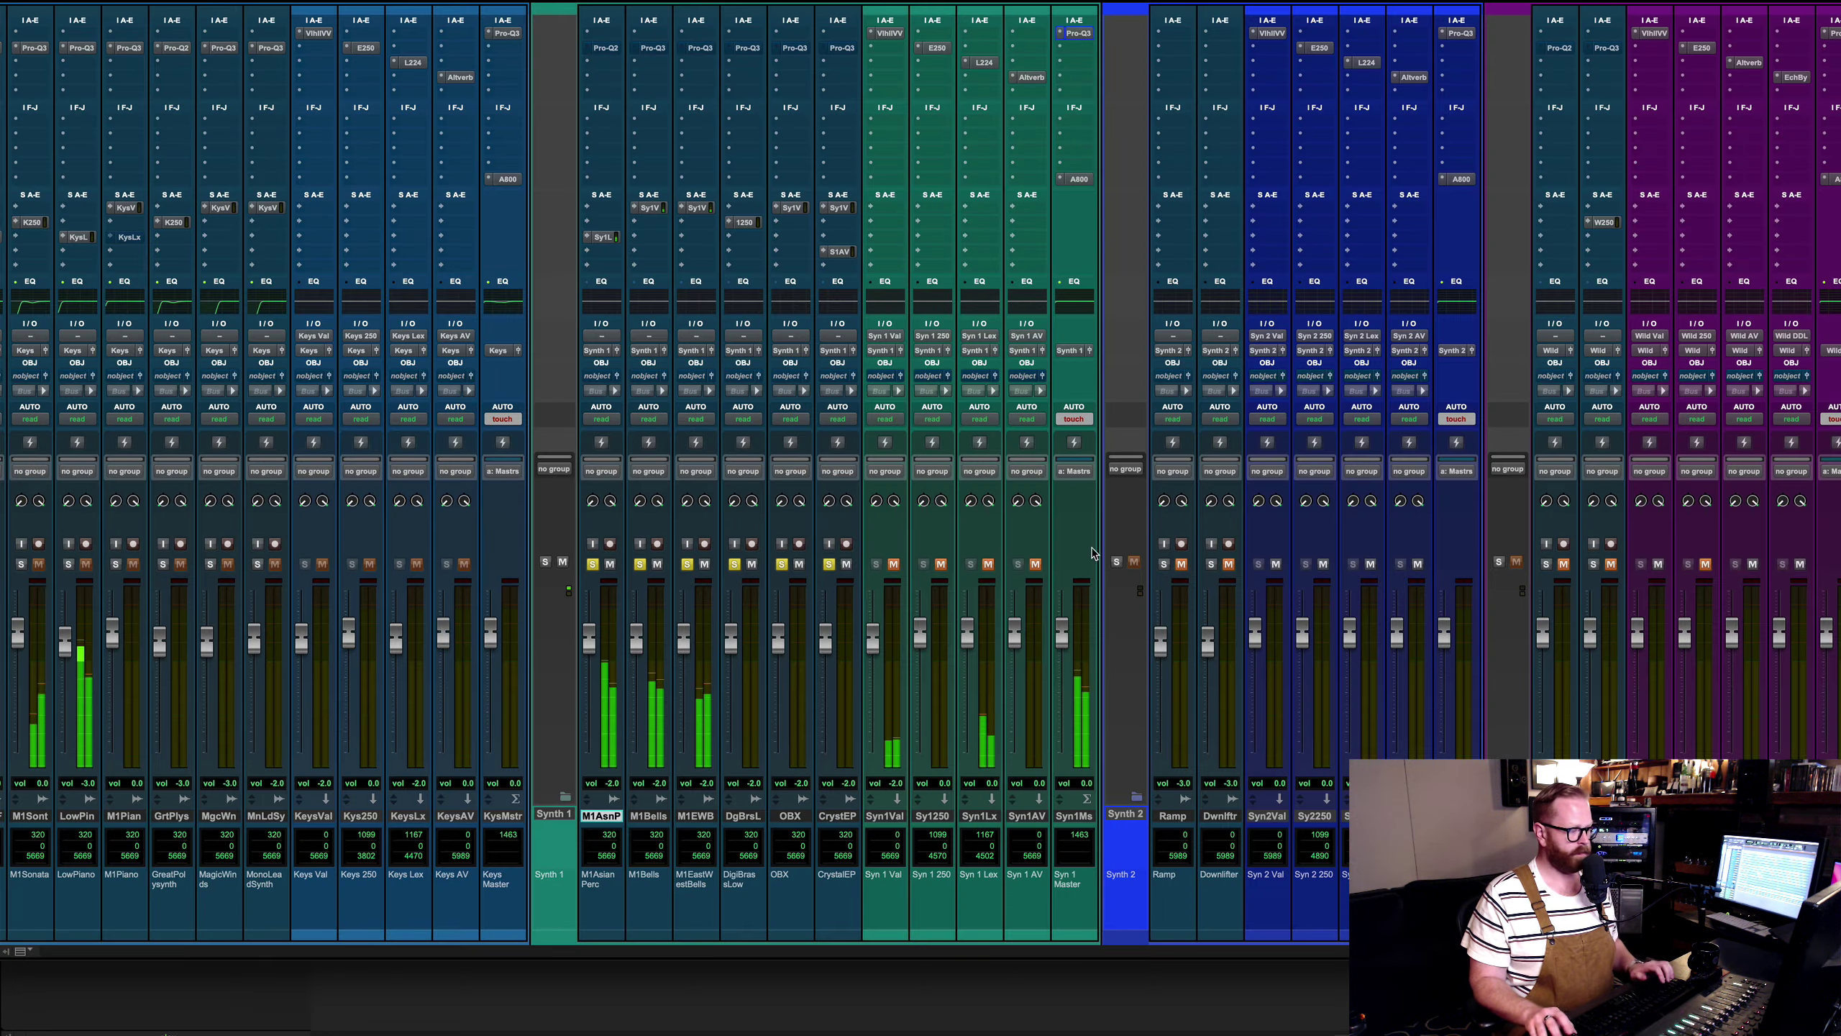
left_click(837, 815, "shift")
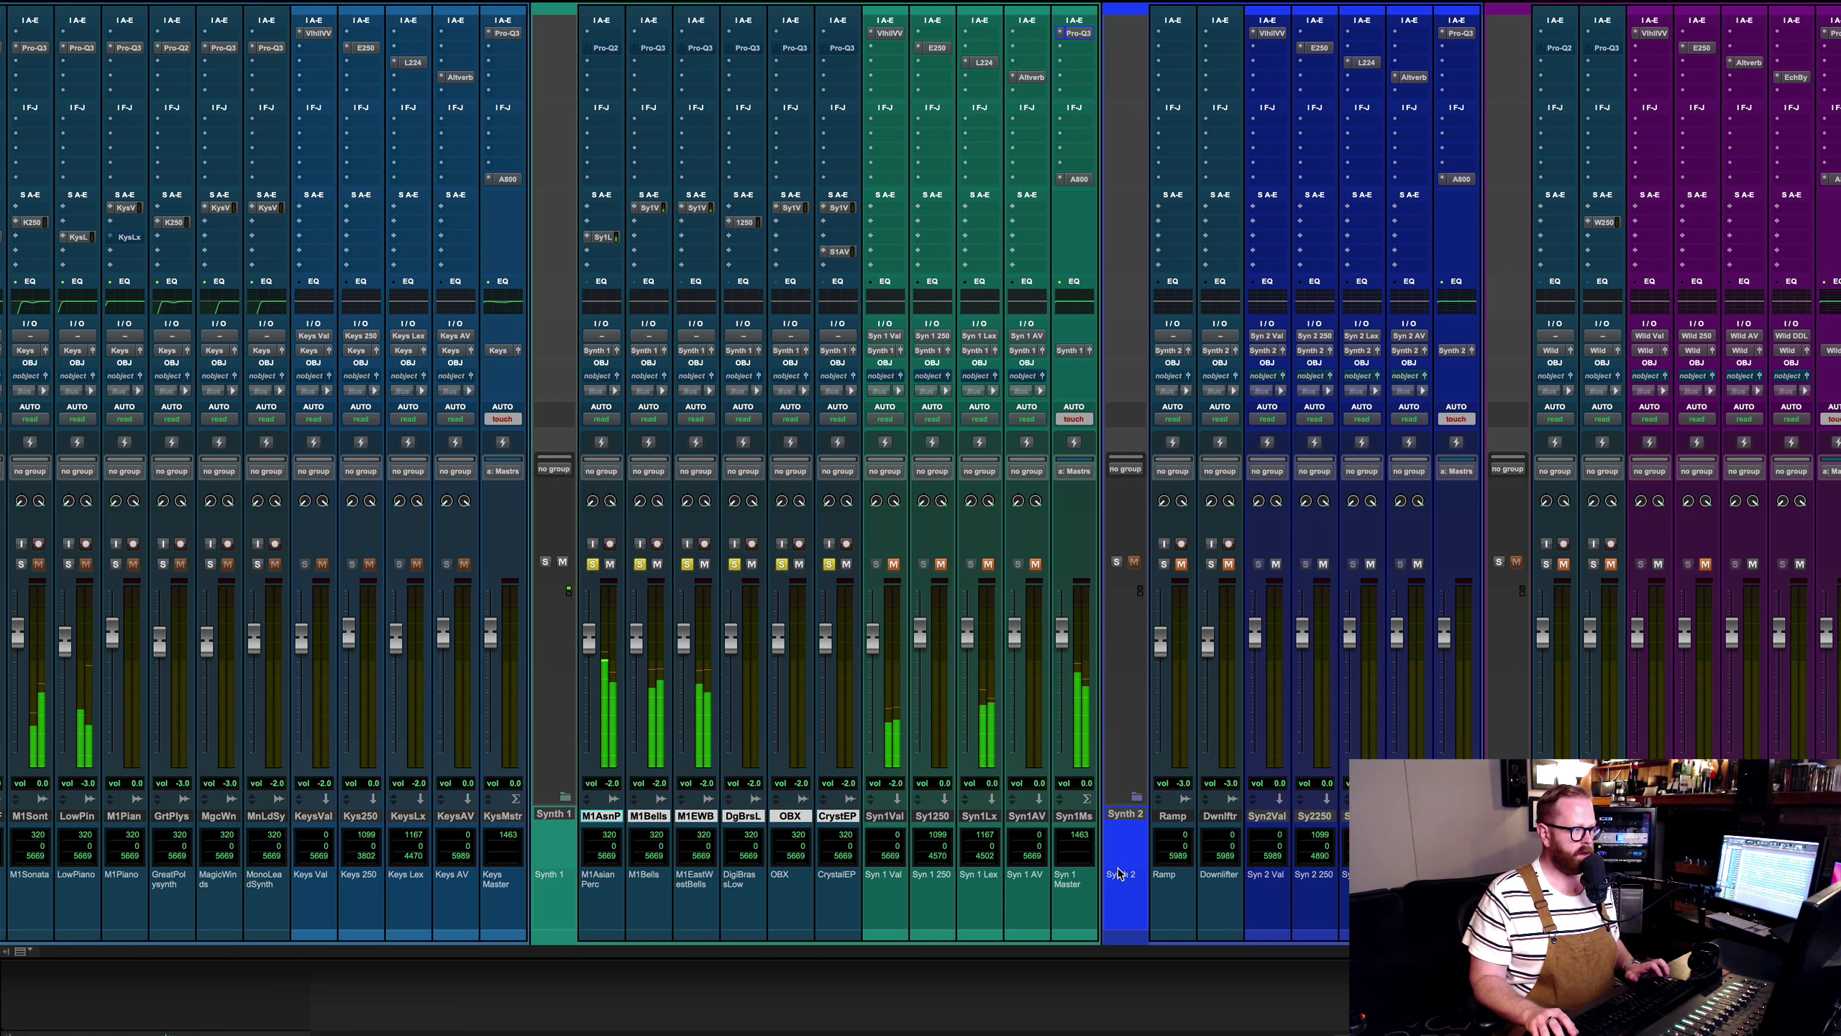
key("shift+e")
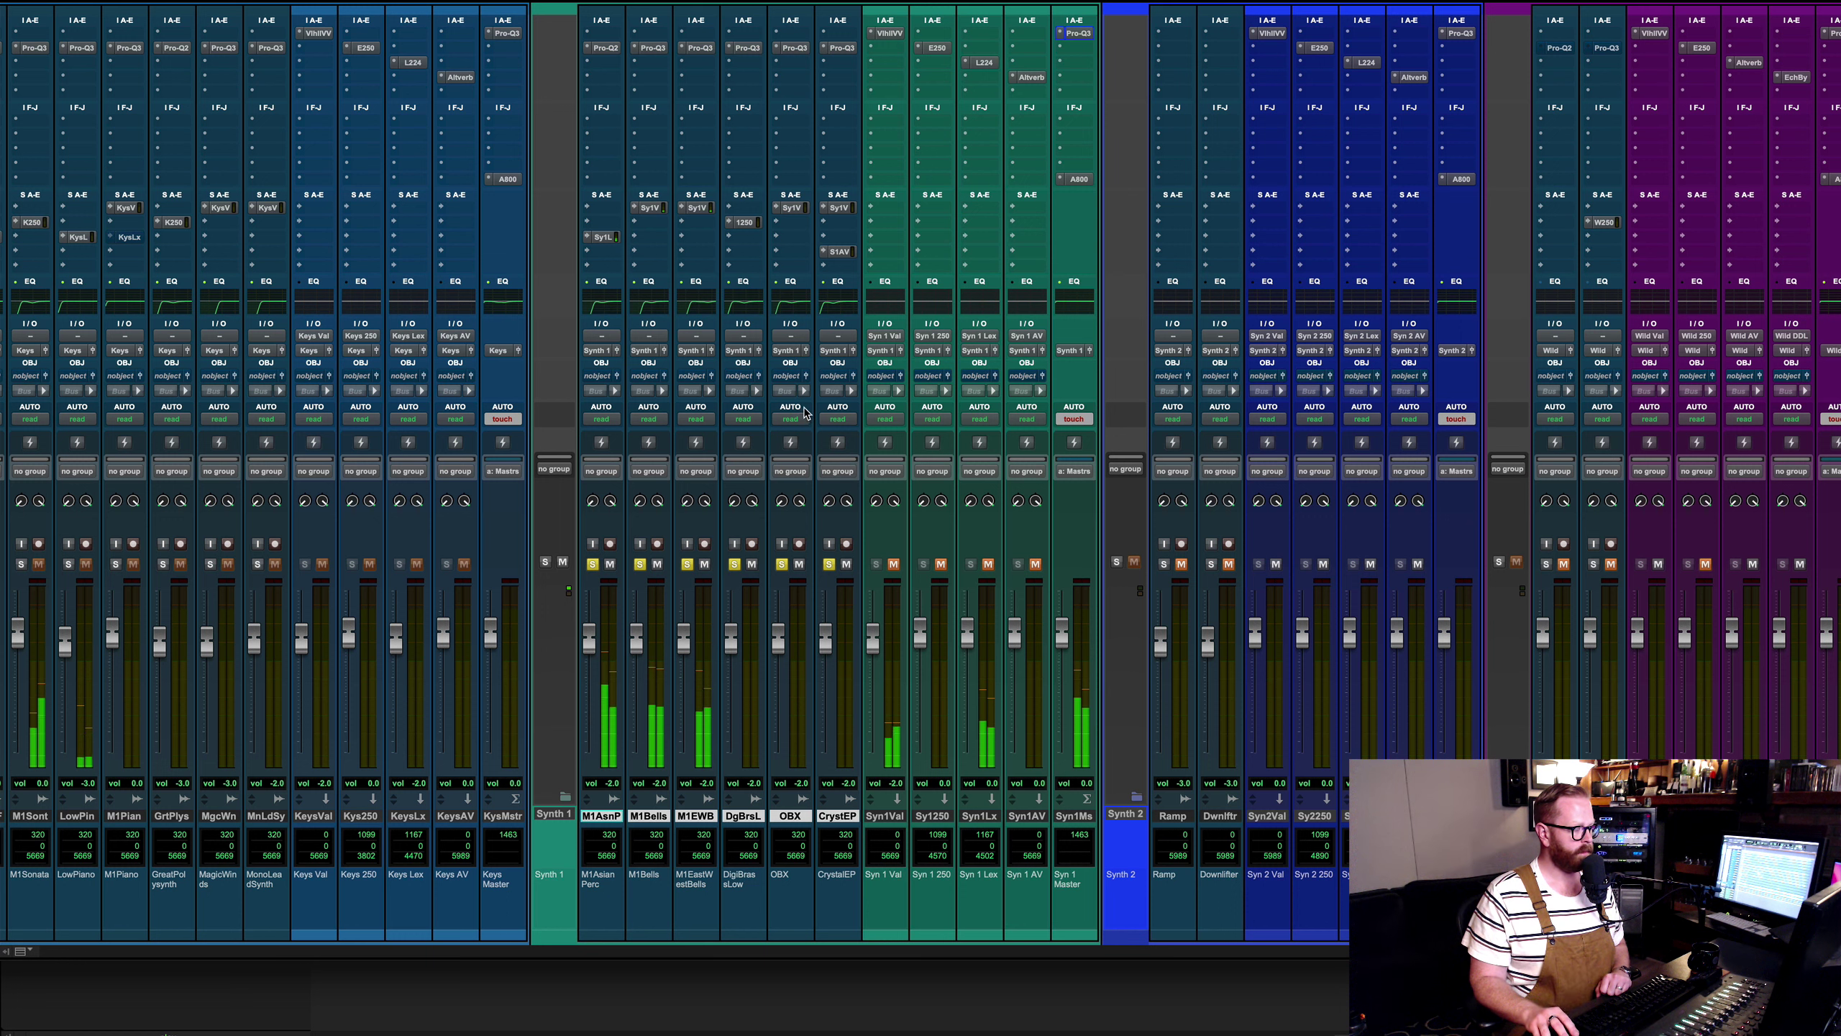
Examine the high-pass filter and midrange cut in the equalizers on M1AsianPerc and M1Bells during playback.
left_click(607, 49)
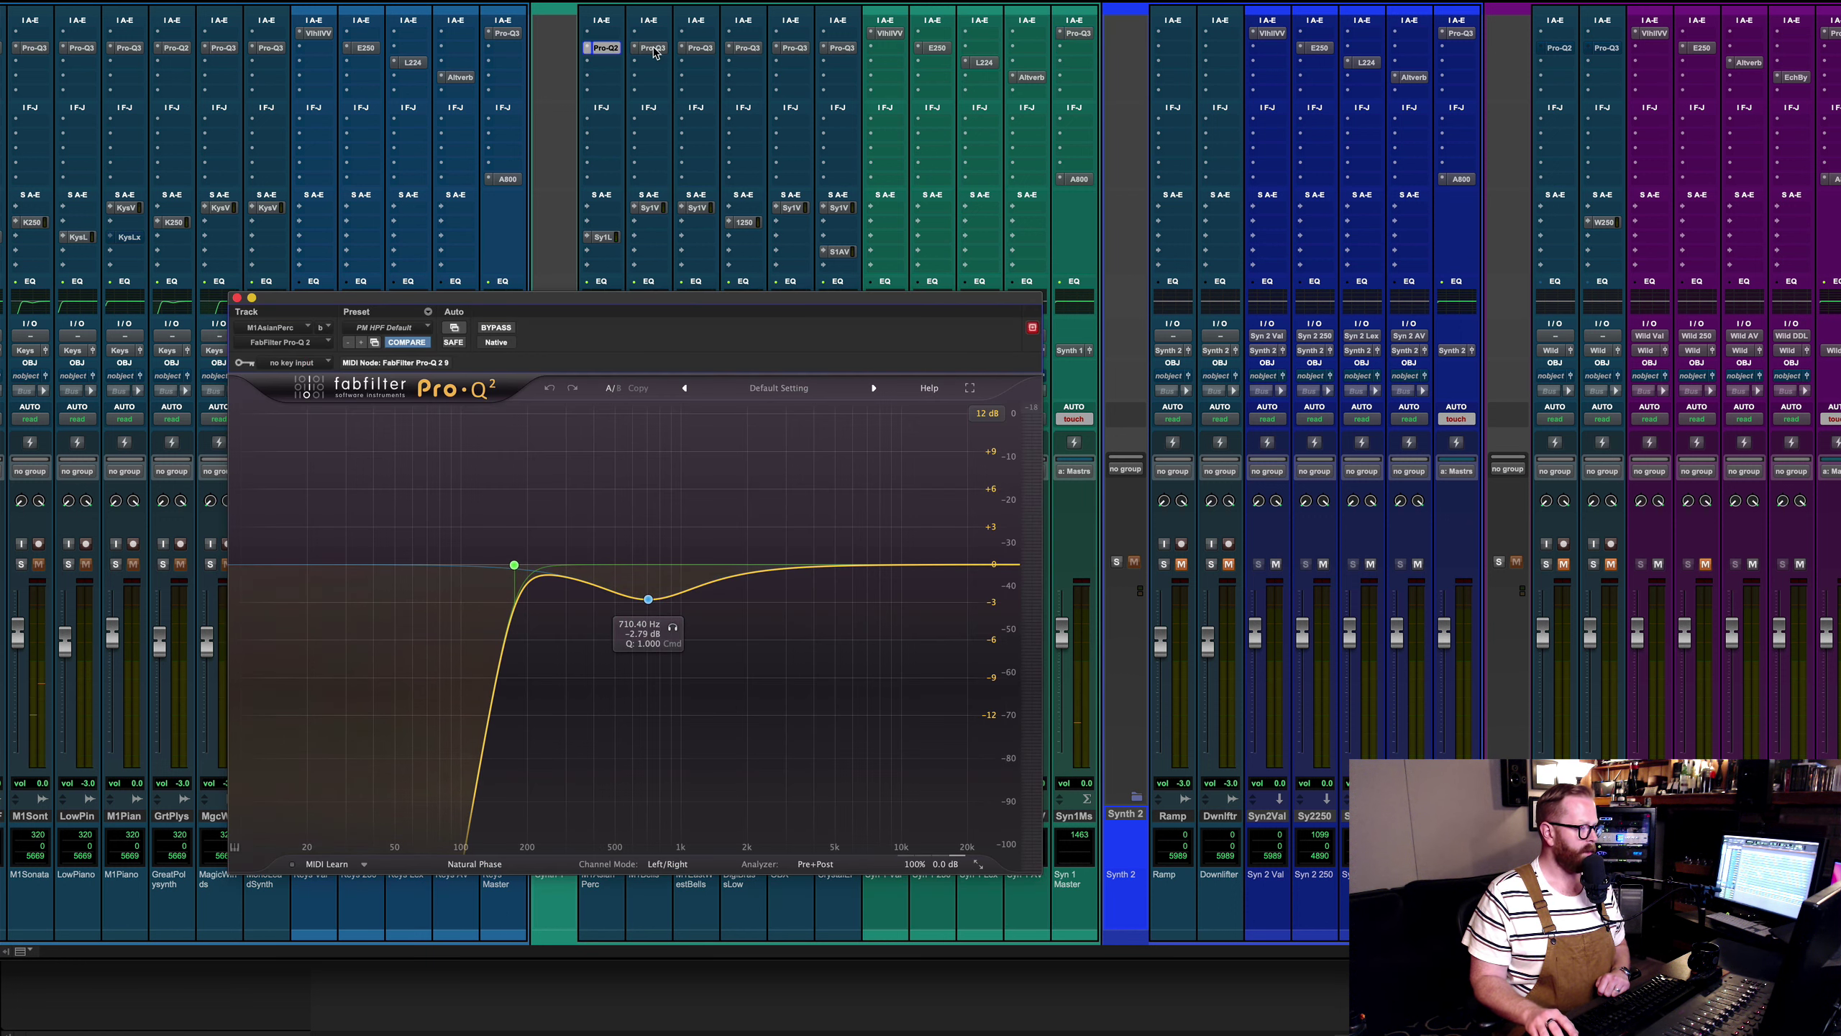
left_click(653, 49)
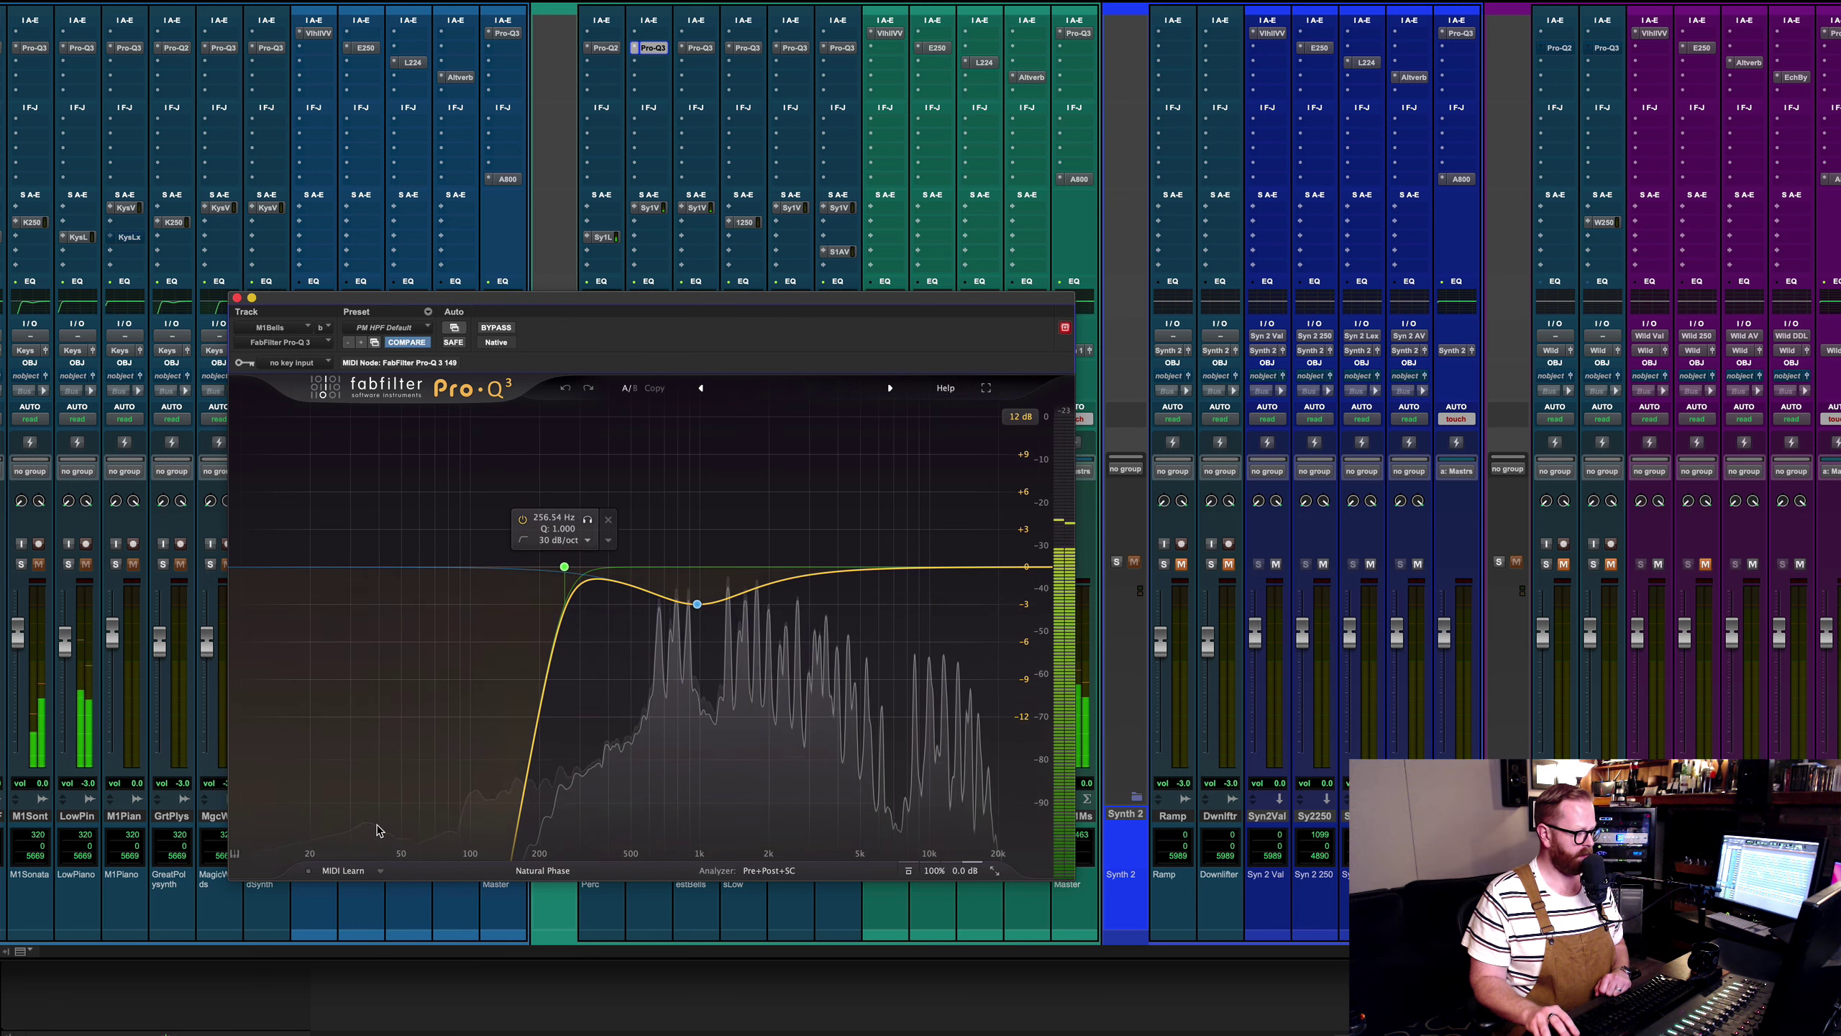
left_click(698, 603)
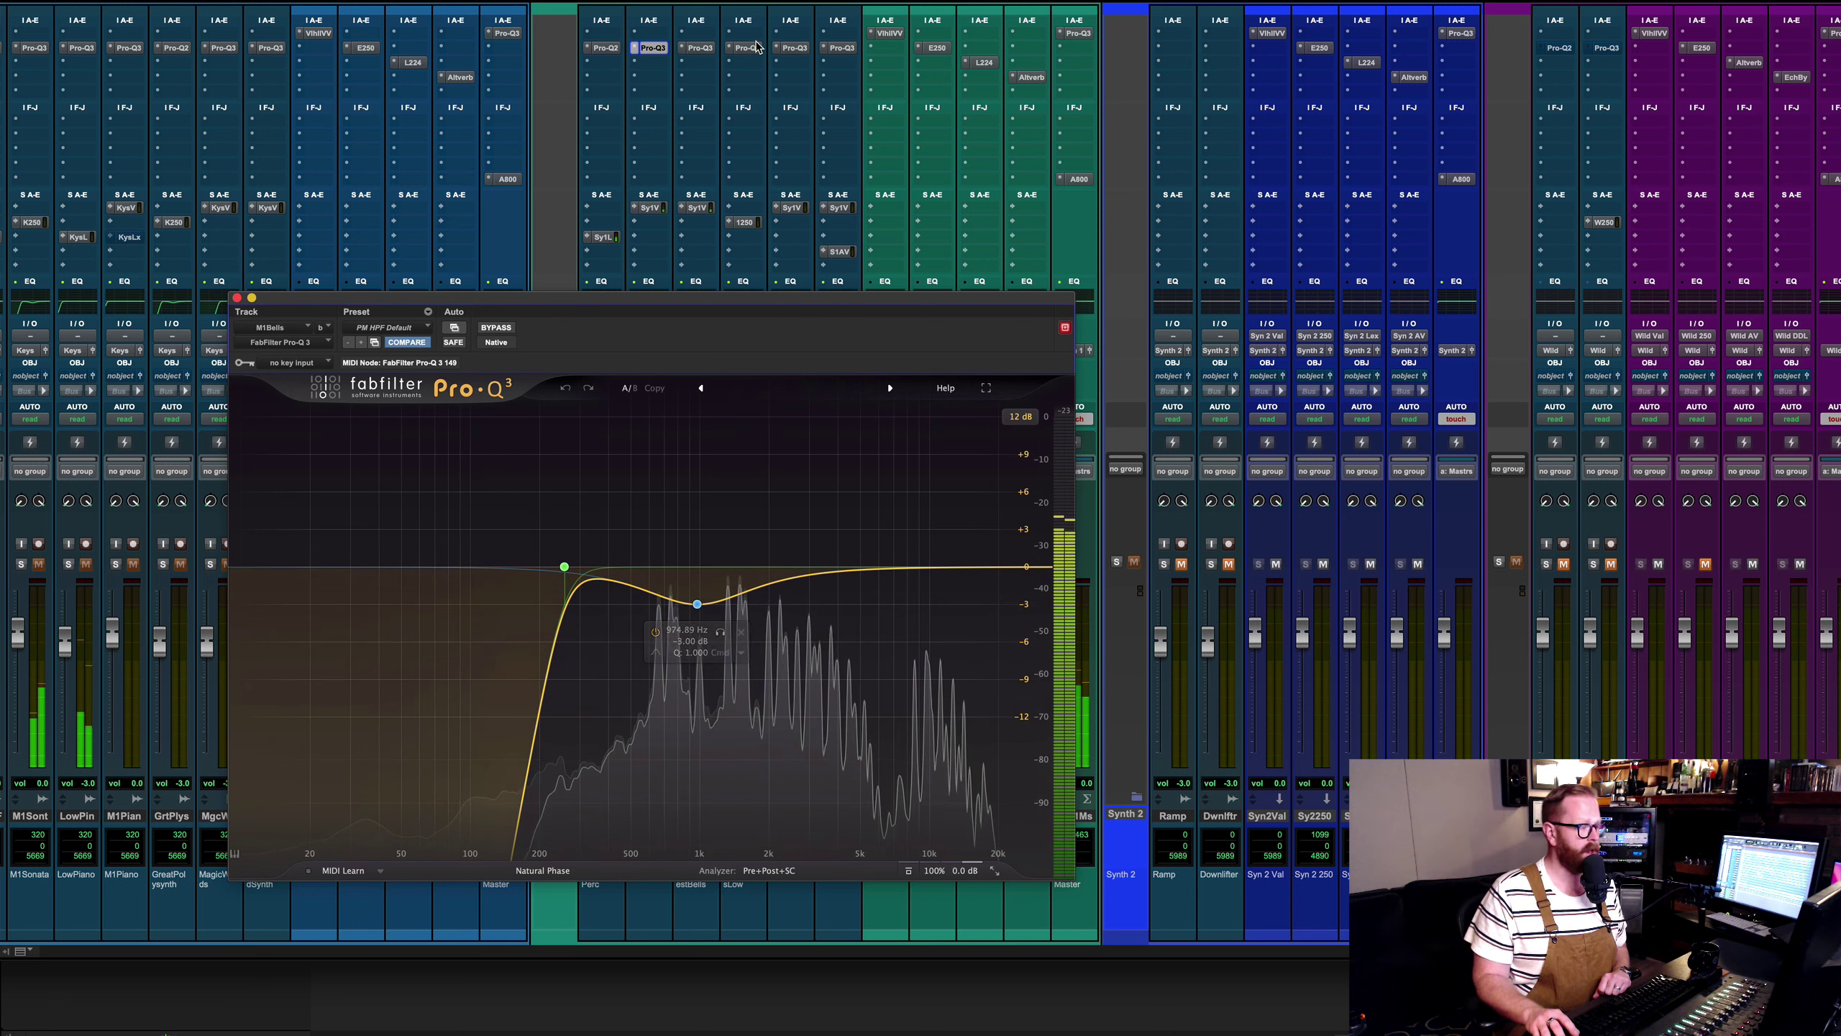
Examine the Pro-Q 3 high-pass and cuts on M1EastWestBells with playback running and stopped, and close the plug-in.
left_click(701, 49)
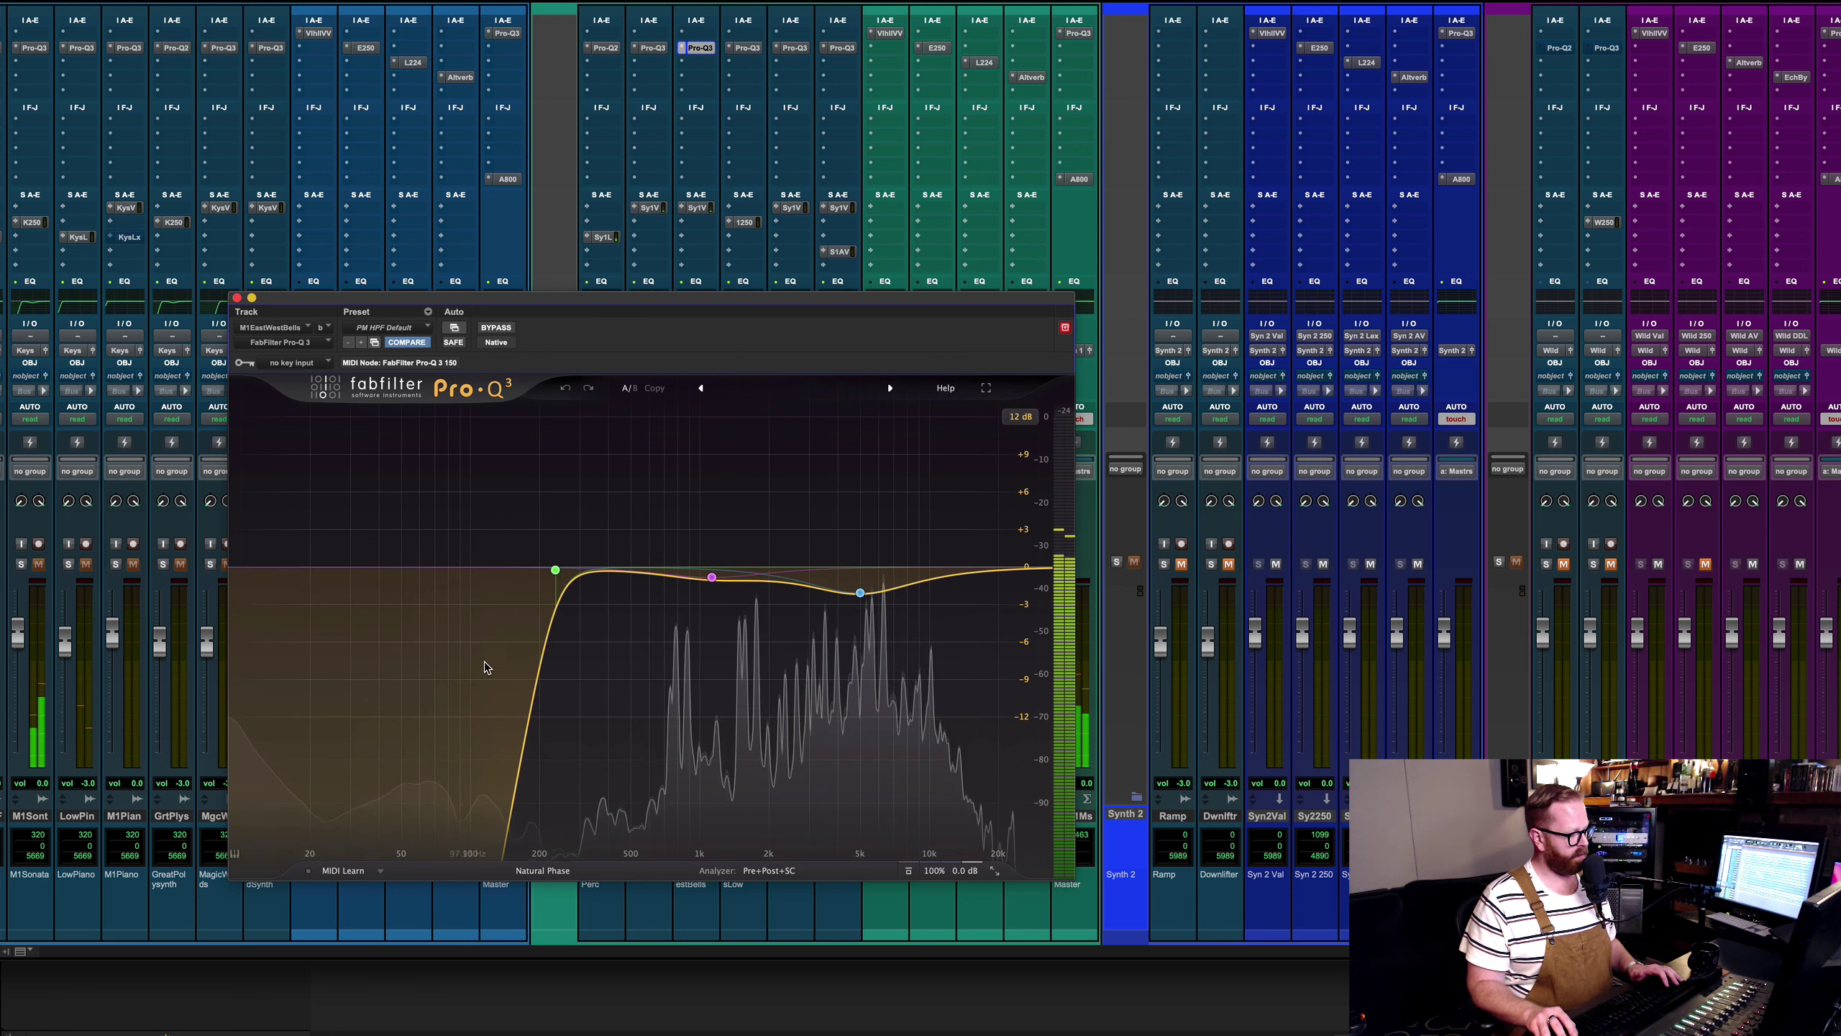
key("space")
mouse_move(552, 586)
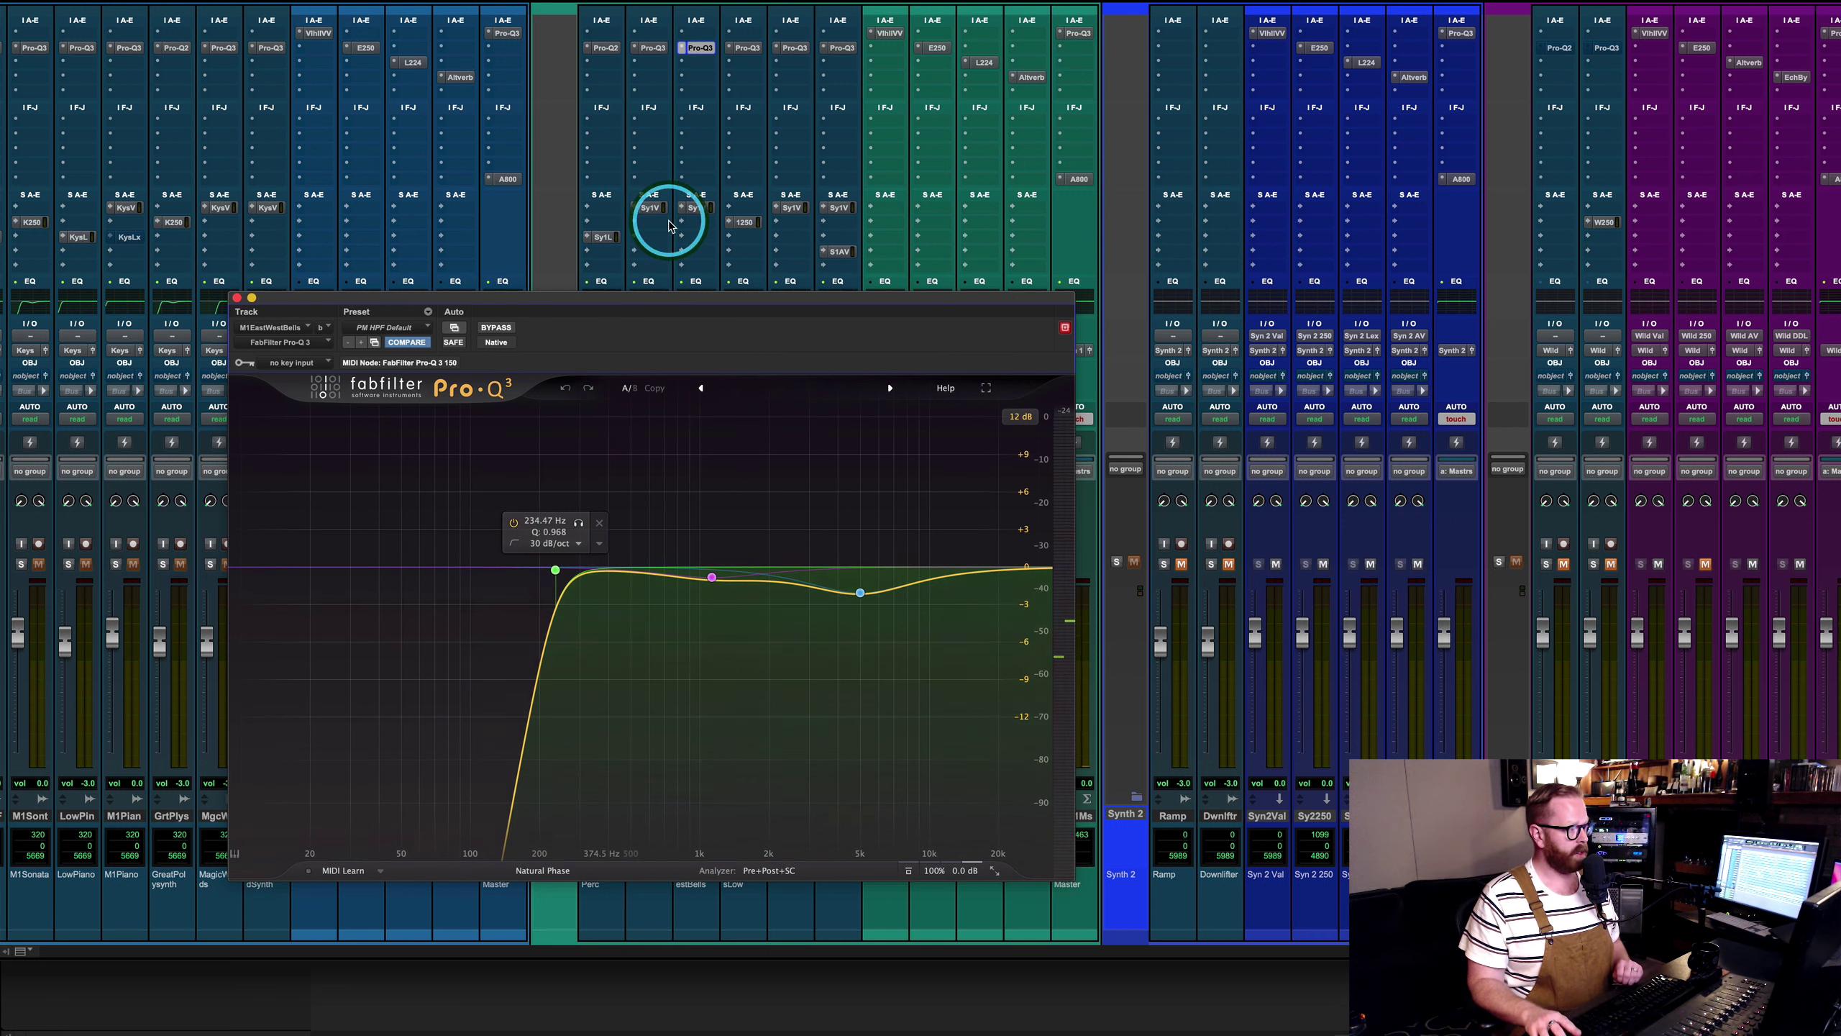
key("space")
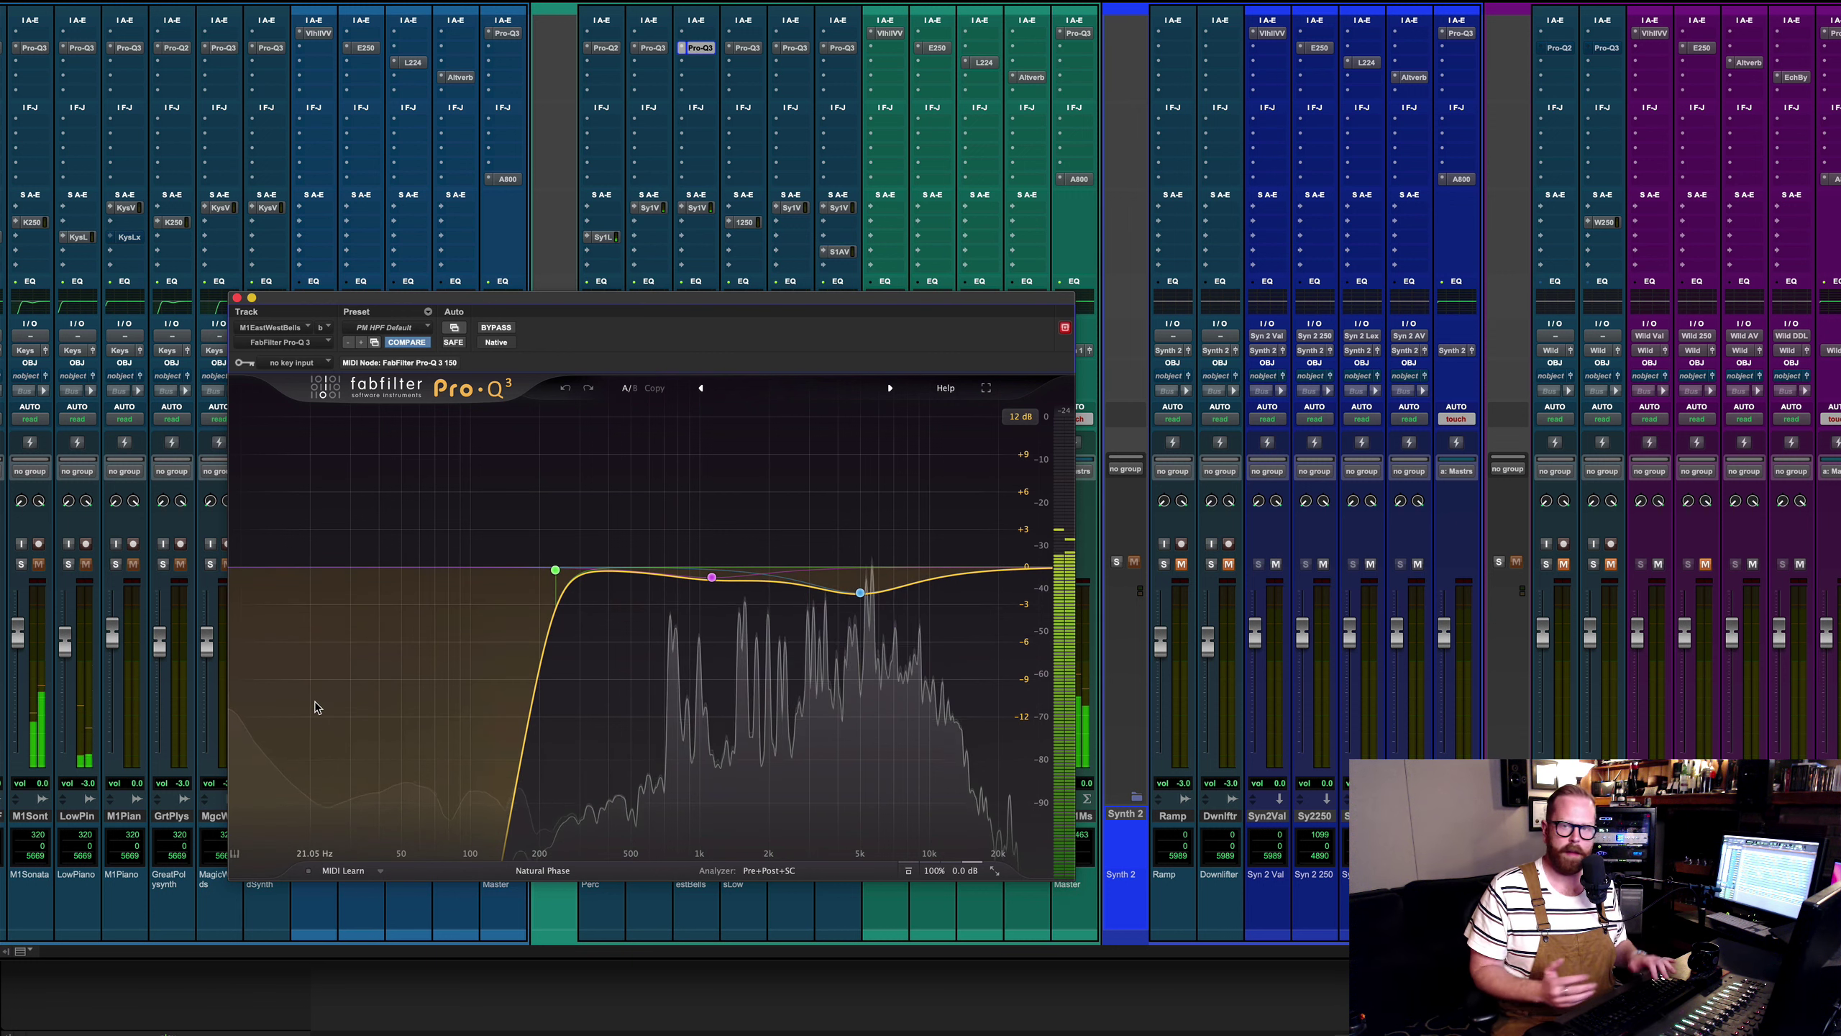
key("space")
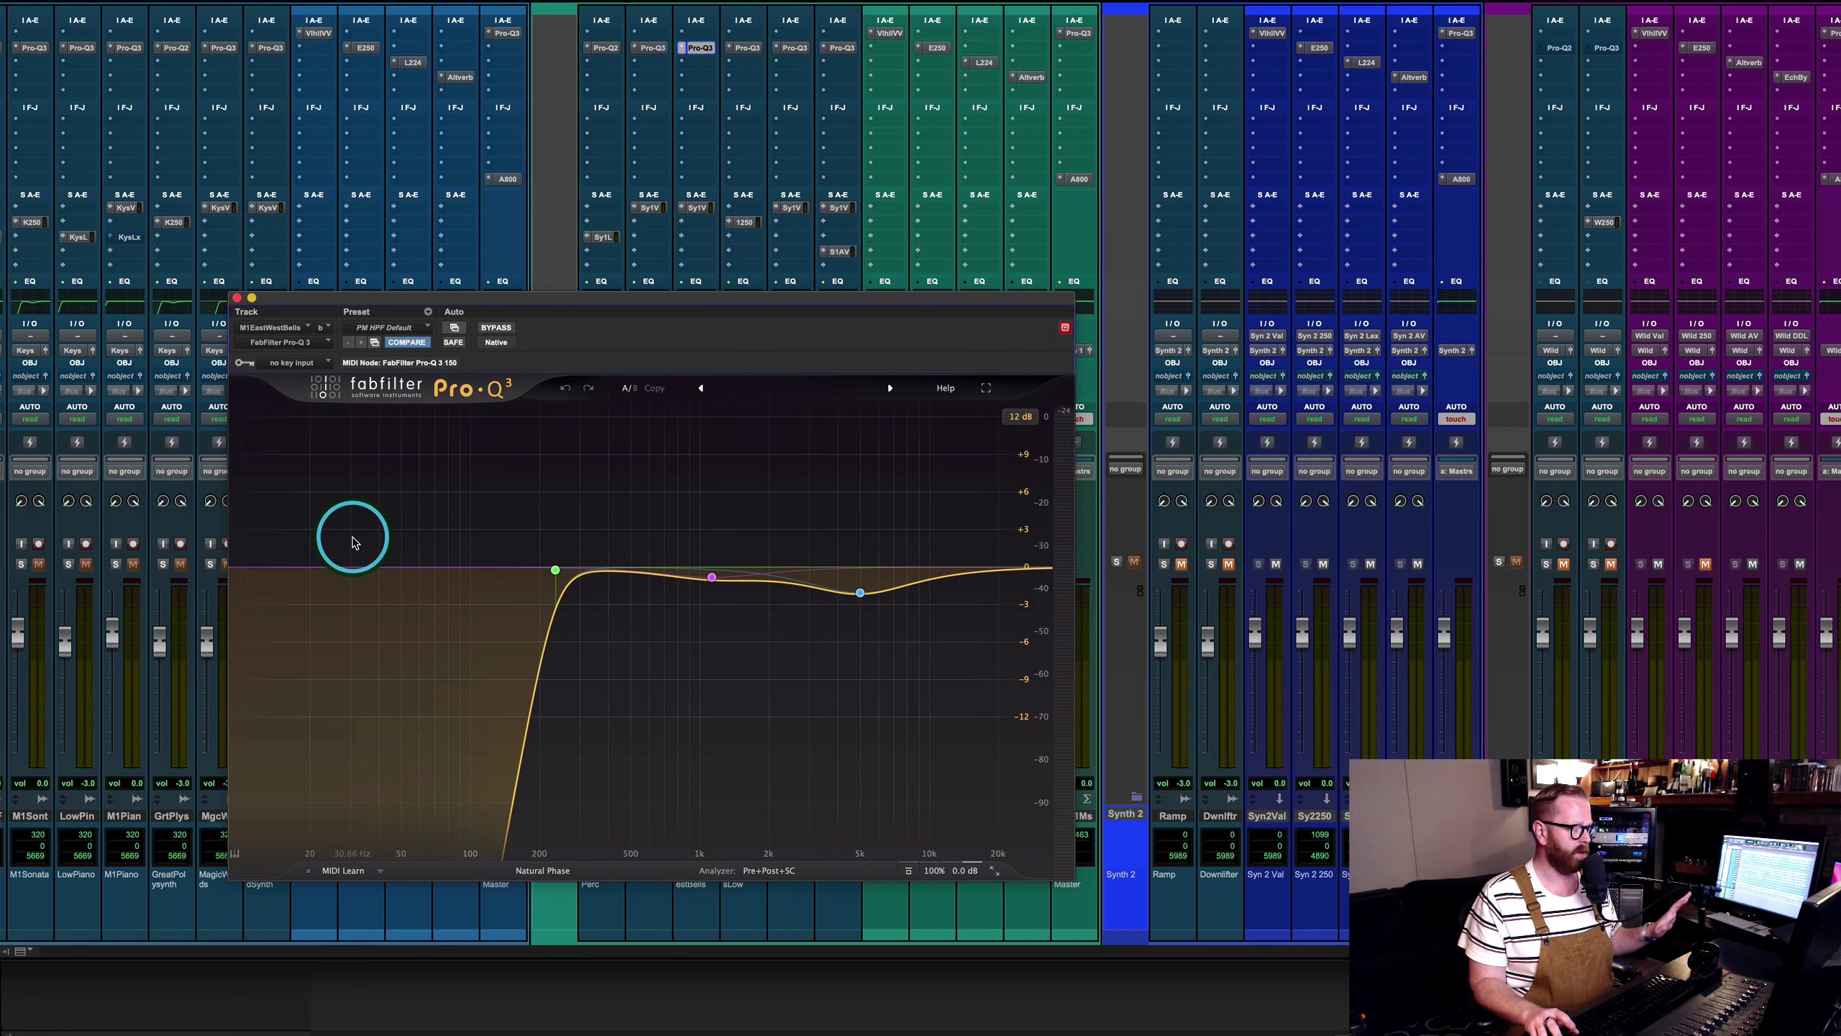
mouse_move(594, 543)
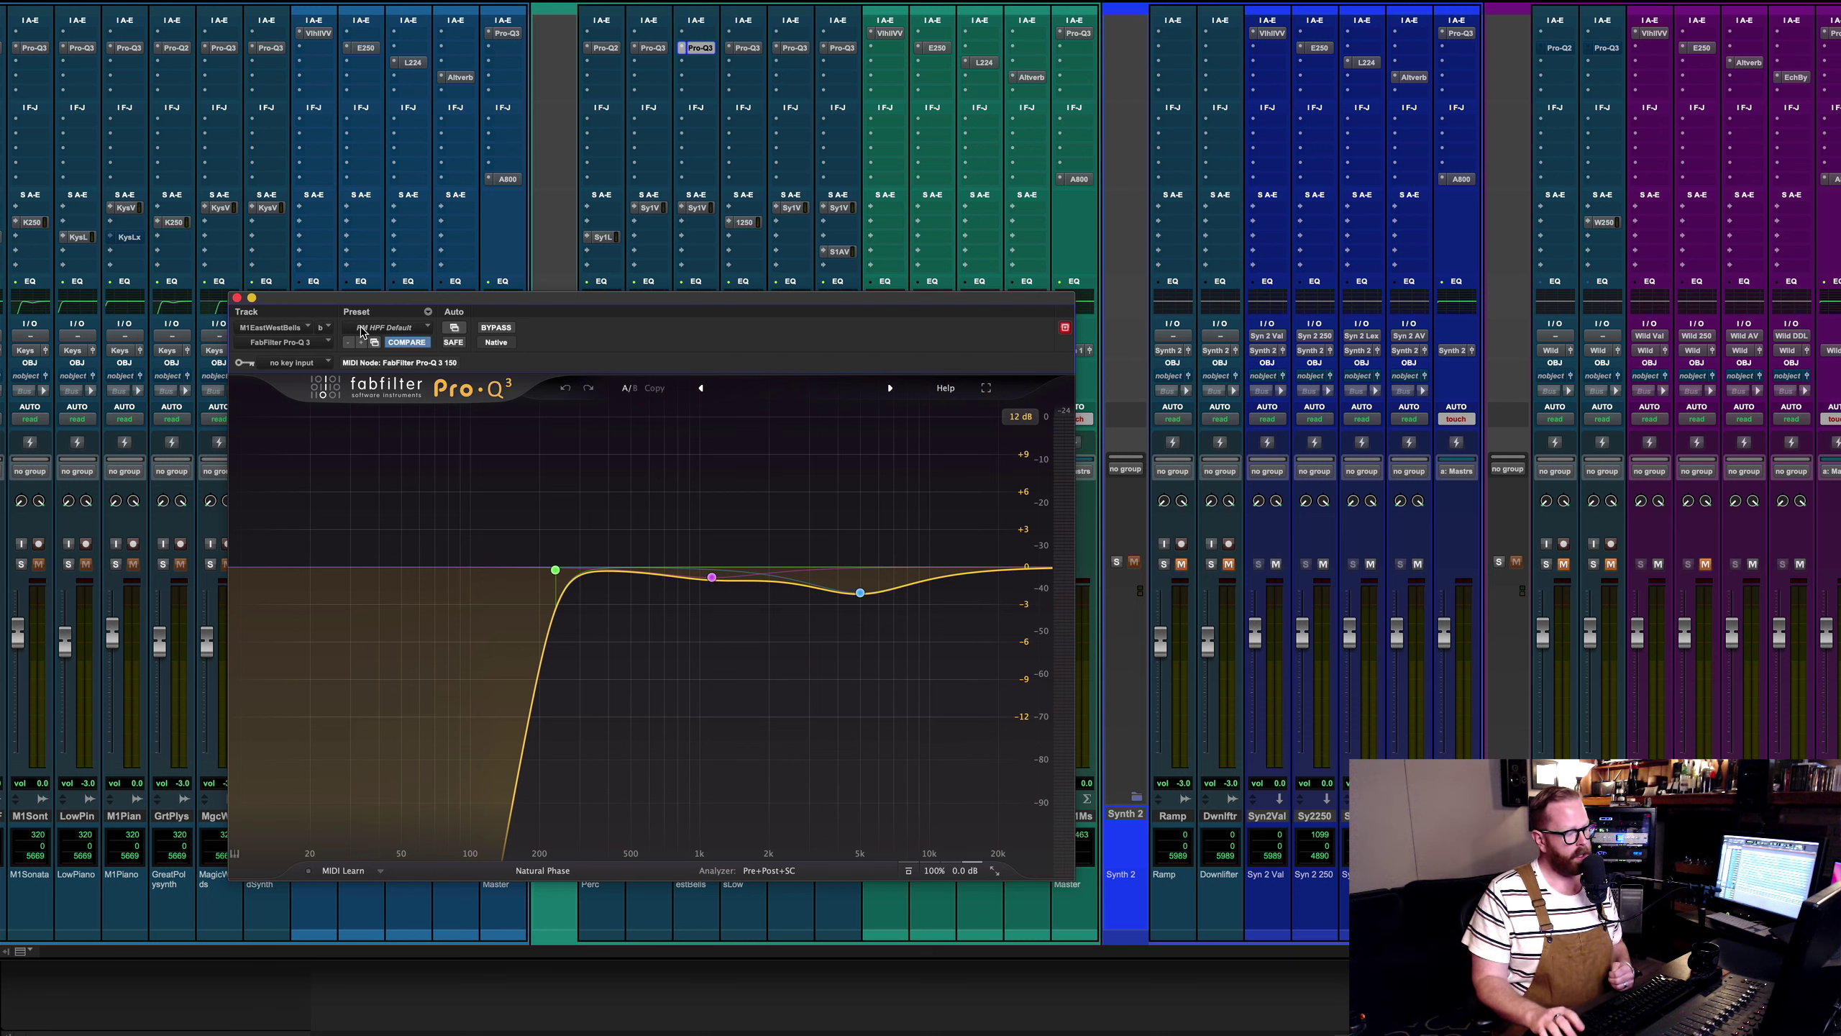
left_click(510, 487)
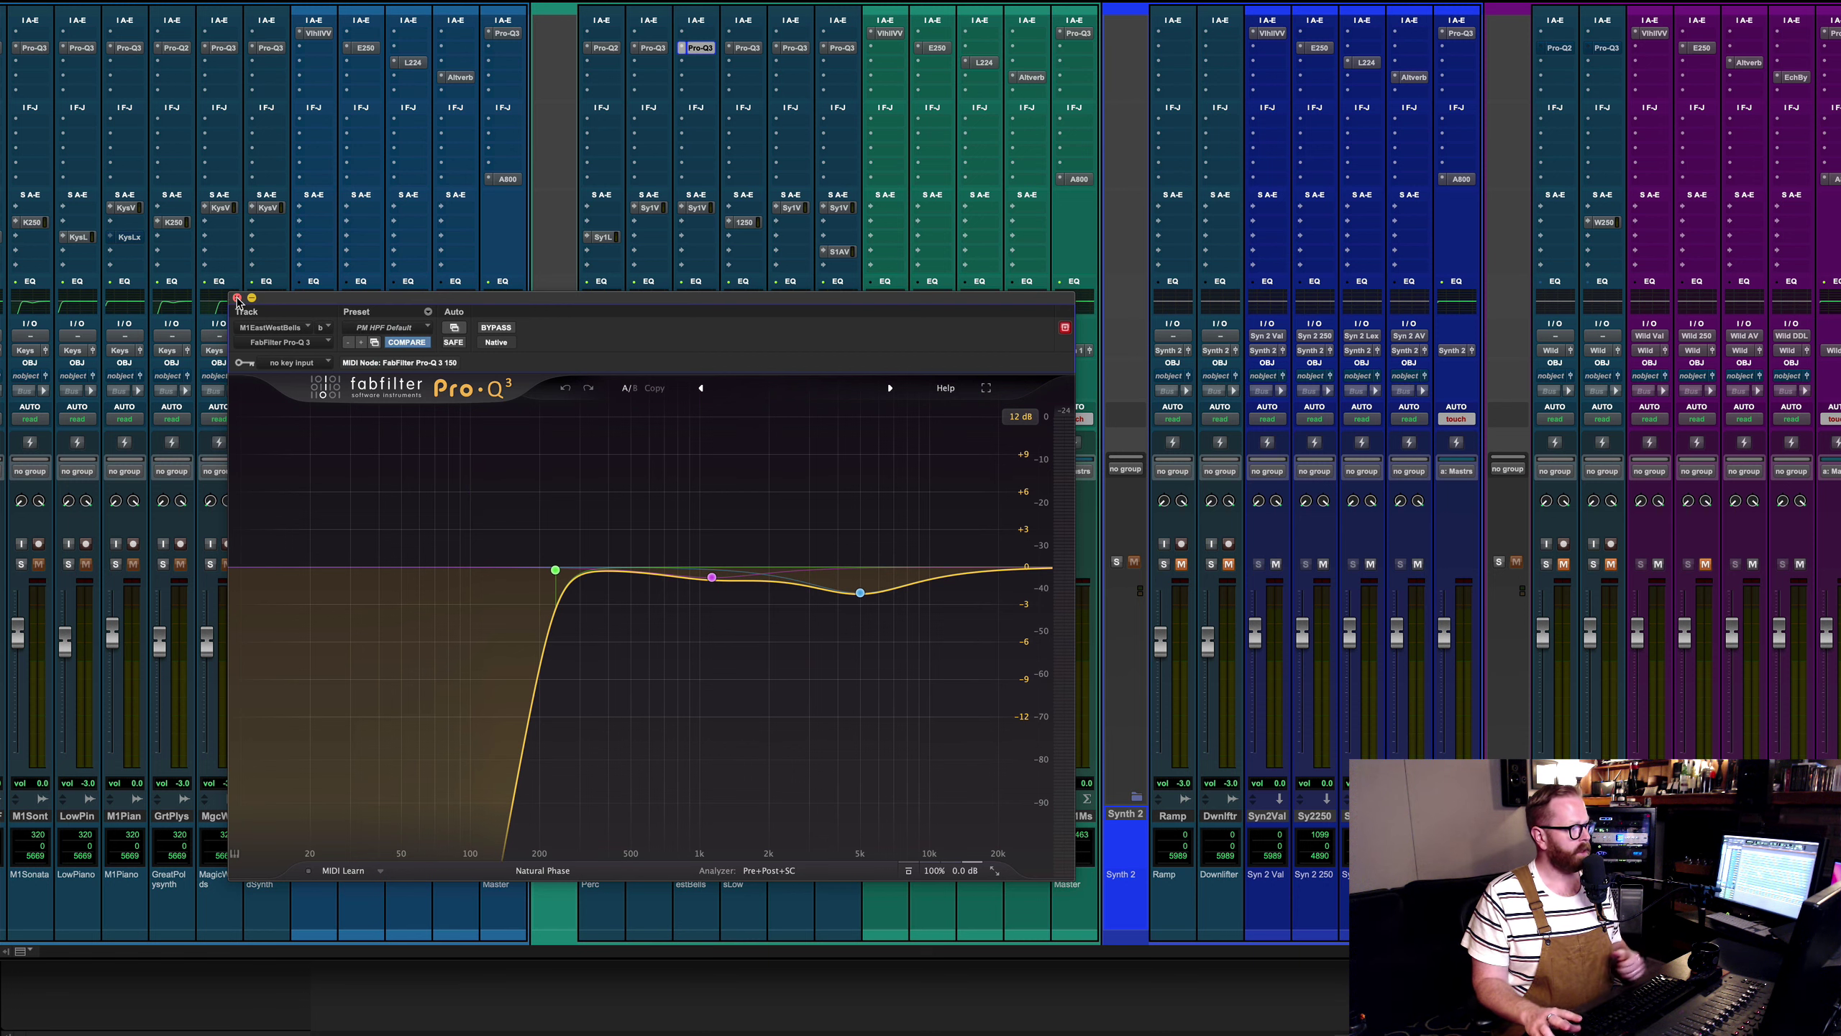
left_click(237, 298)
Select the Syn 1 Val through Syn 1 AV reverb channels and toggle their mutes during playback, leaving them unmuted.
key("super+equal")
key("super+equal")
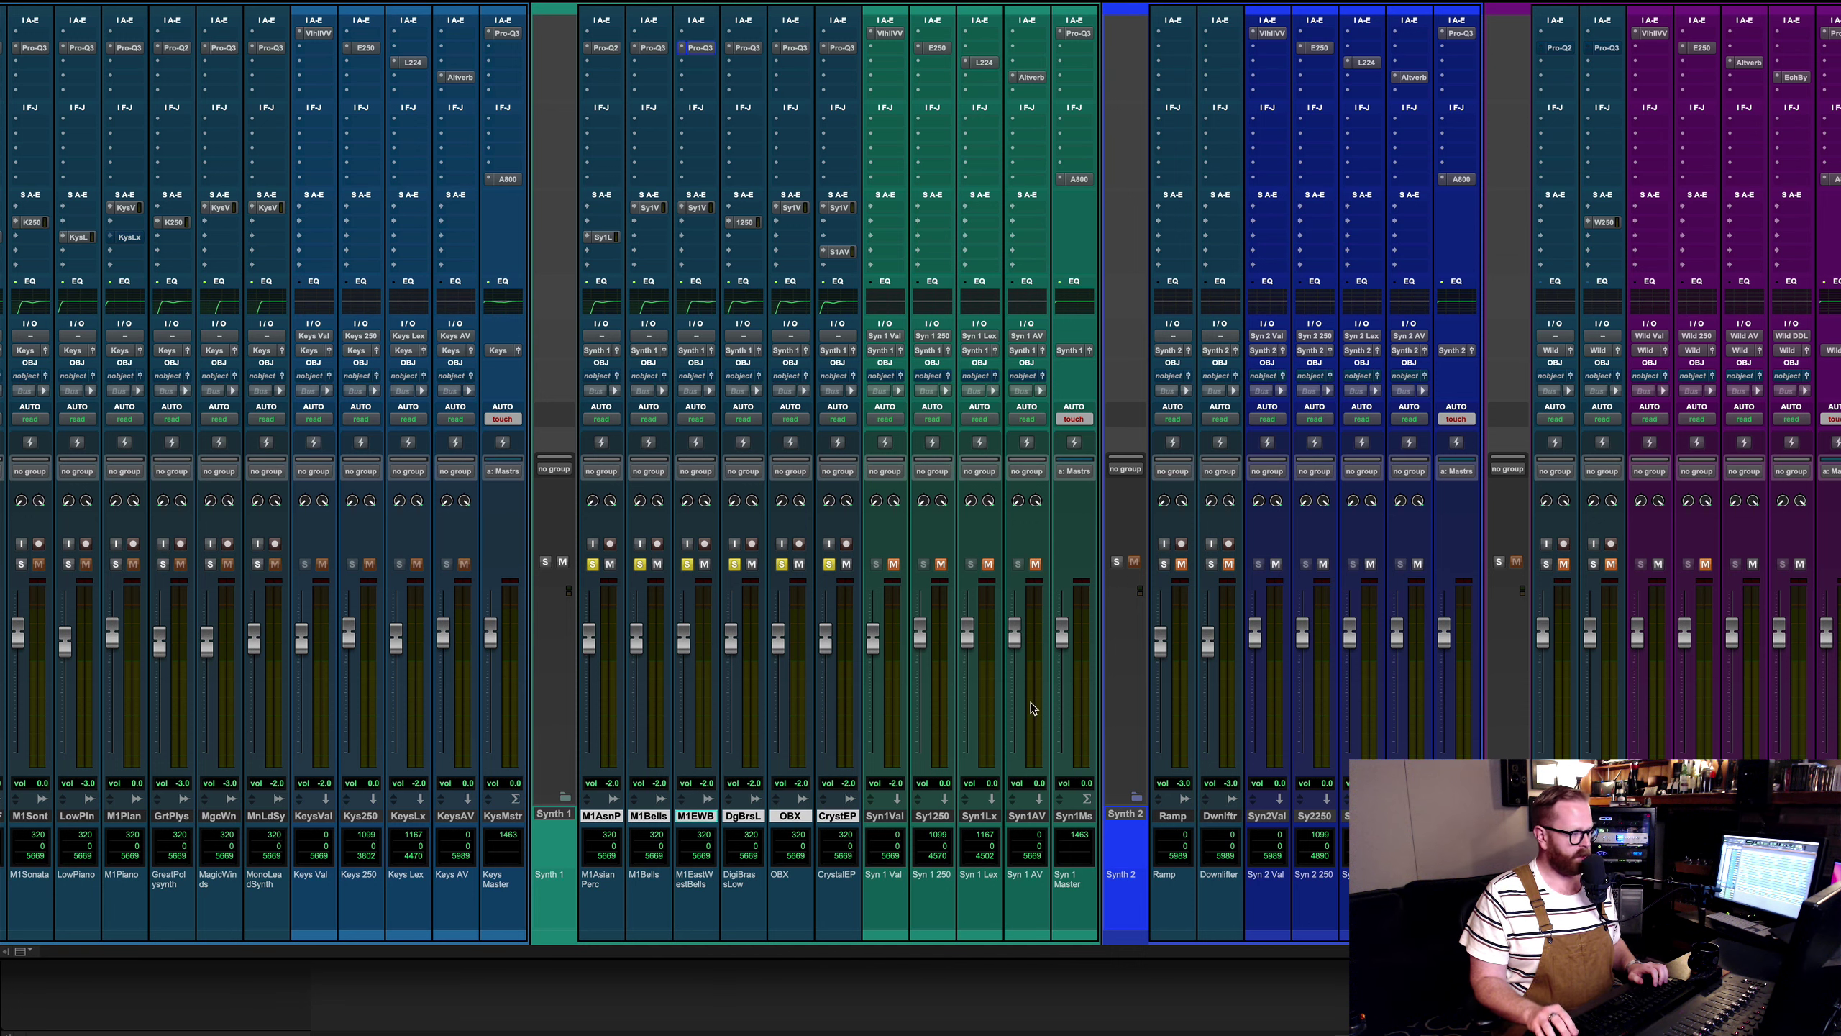
left_click(889, 816)
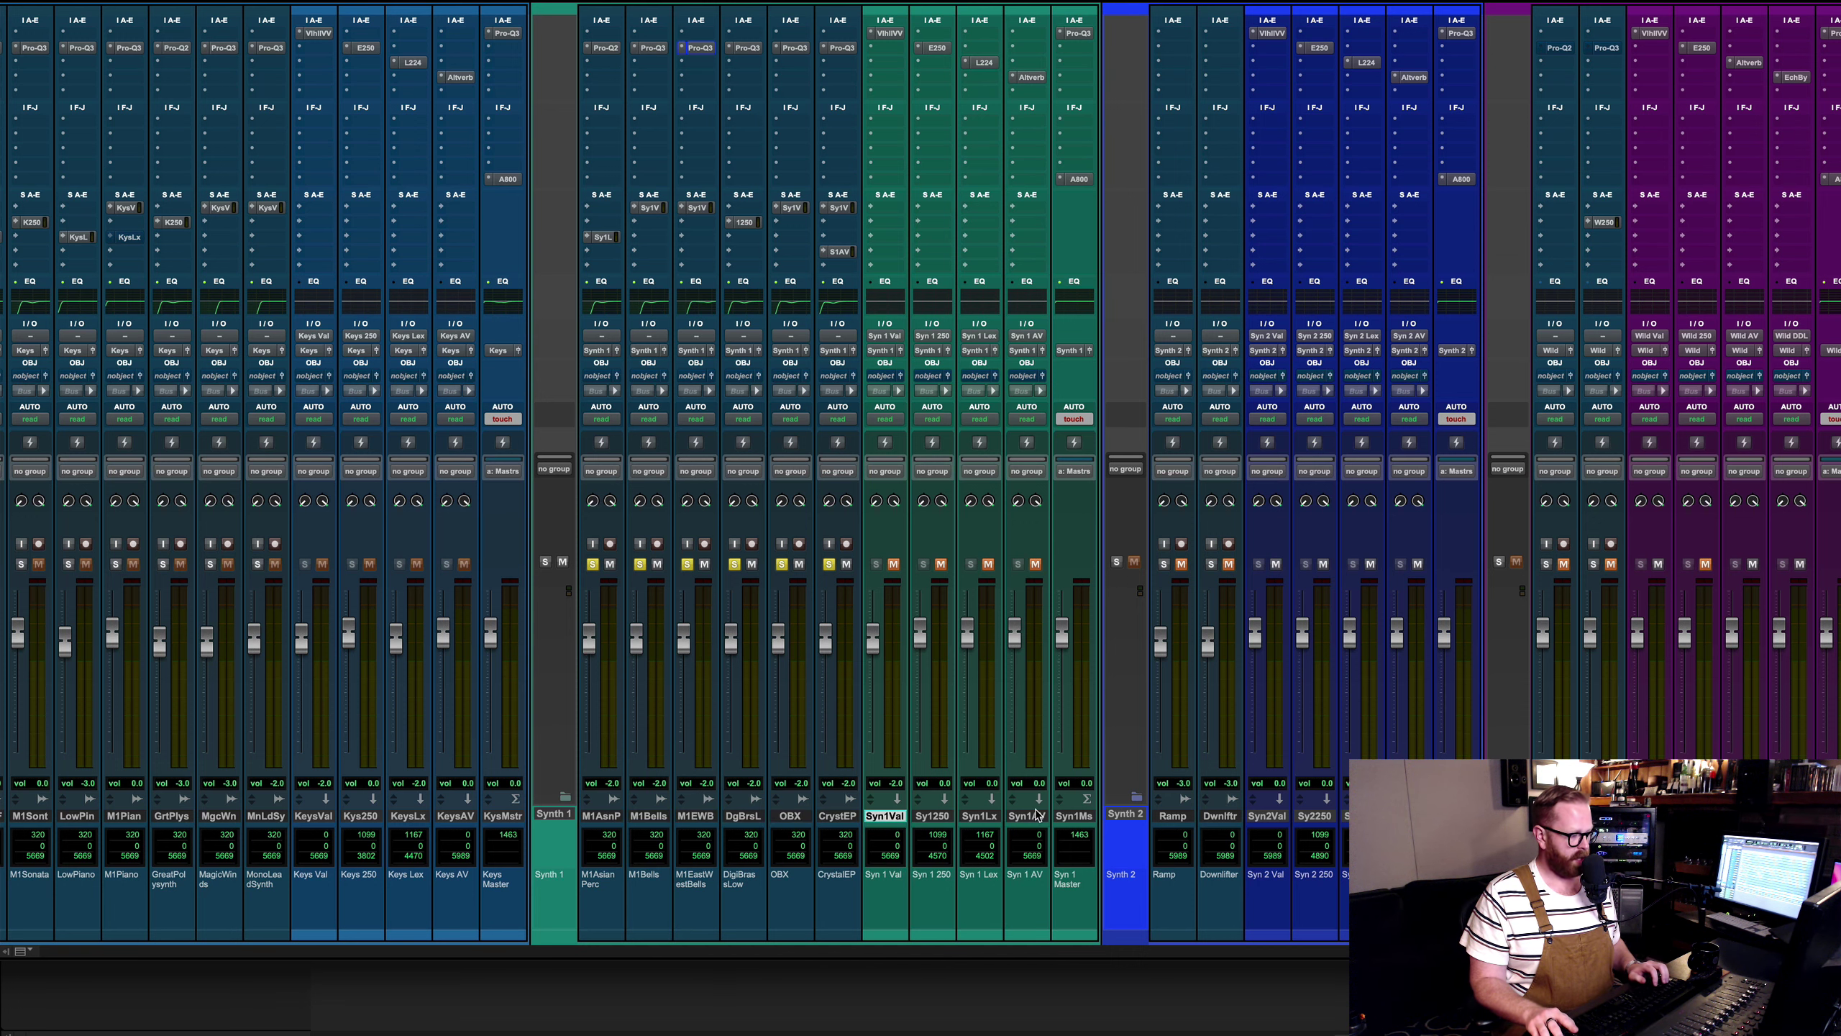
left_click(1037, 814, "shift")
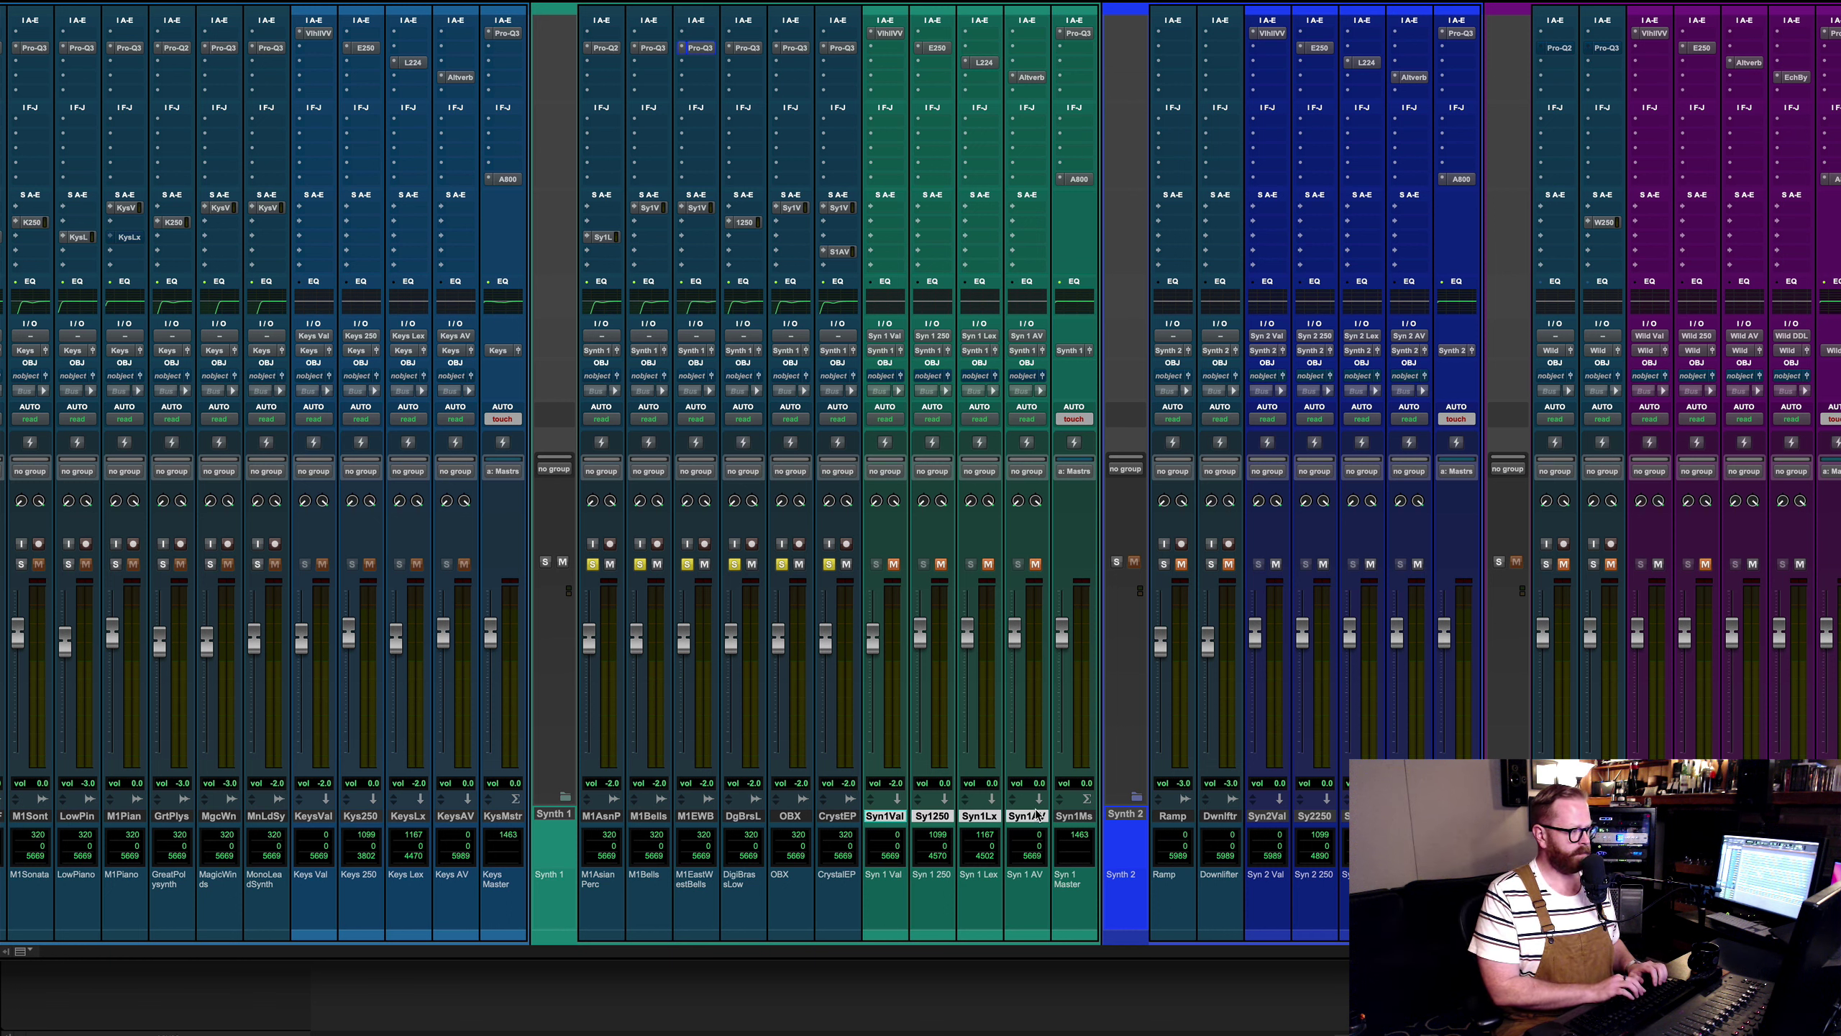
key("space")
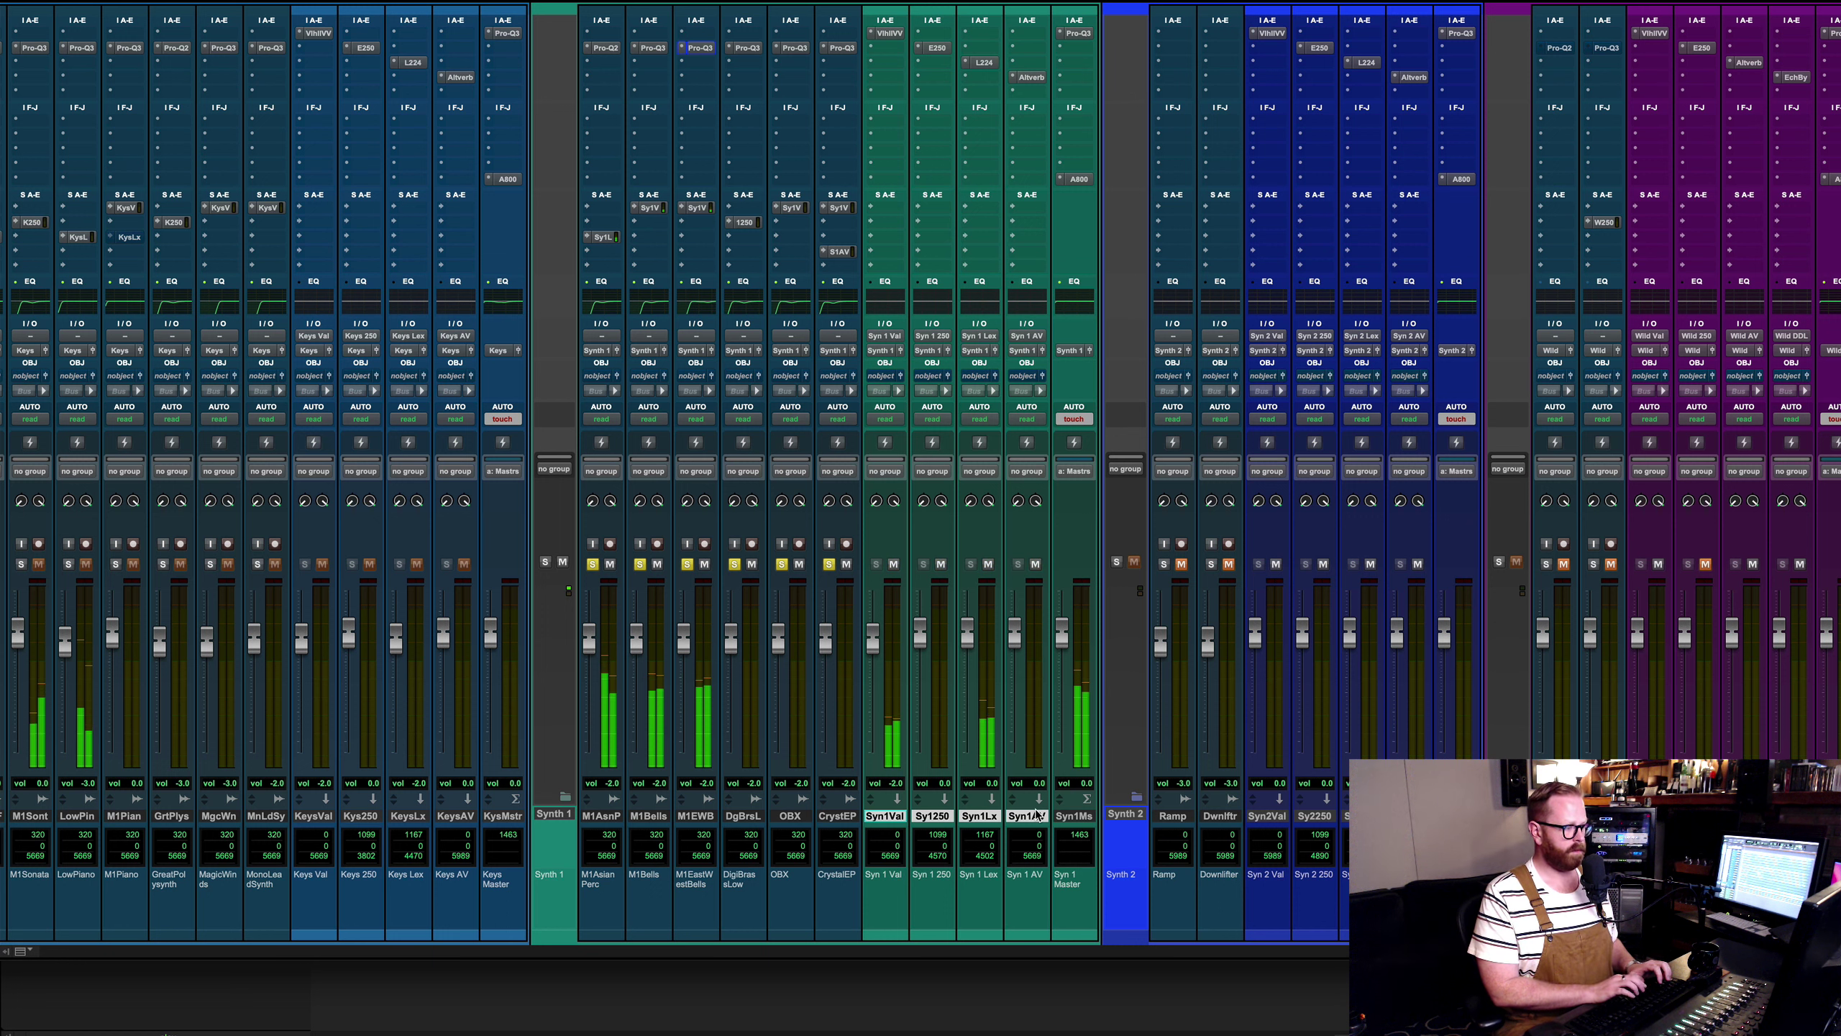
key("shift+m")
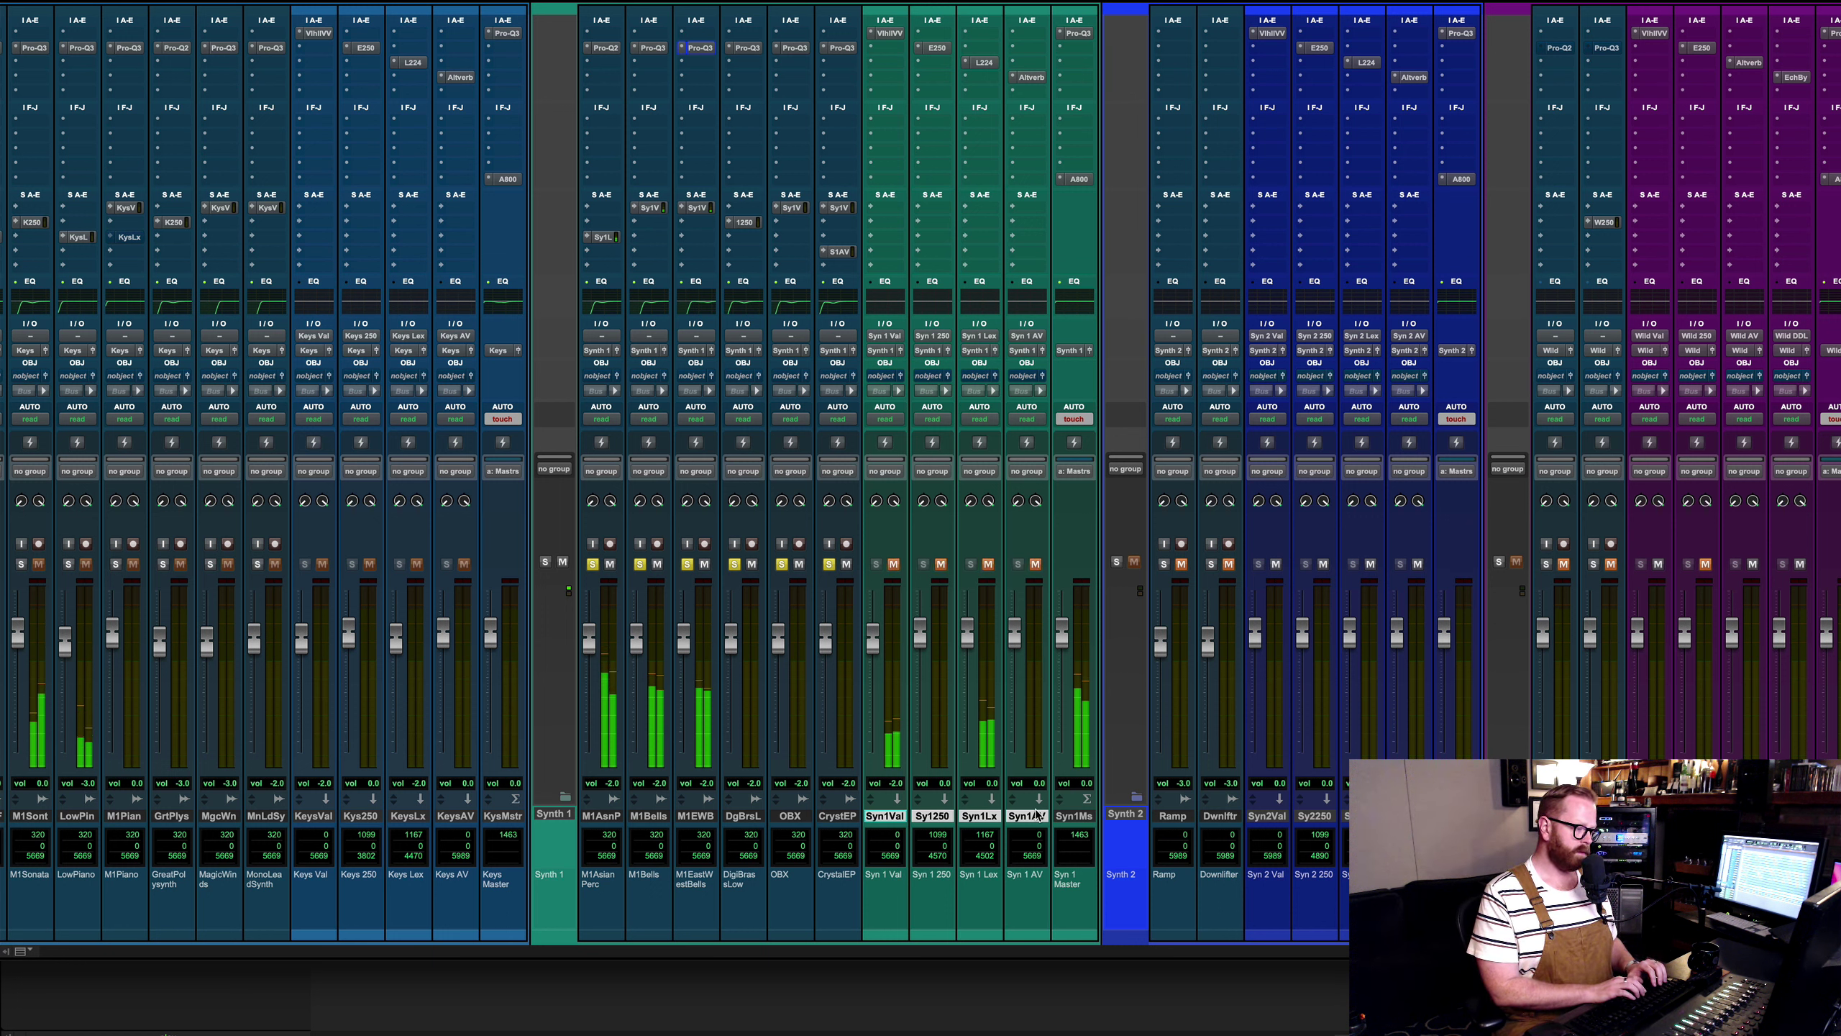
key("shift+m")
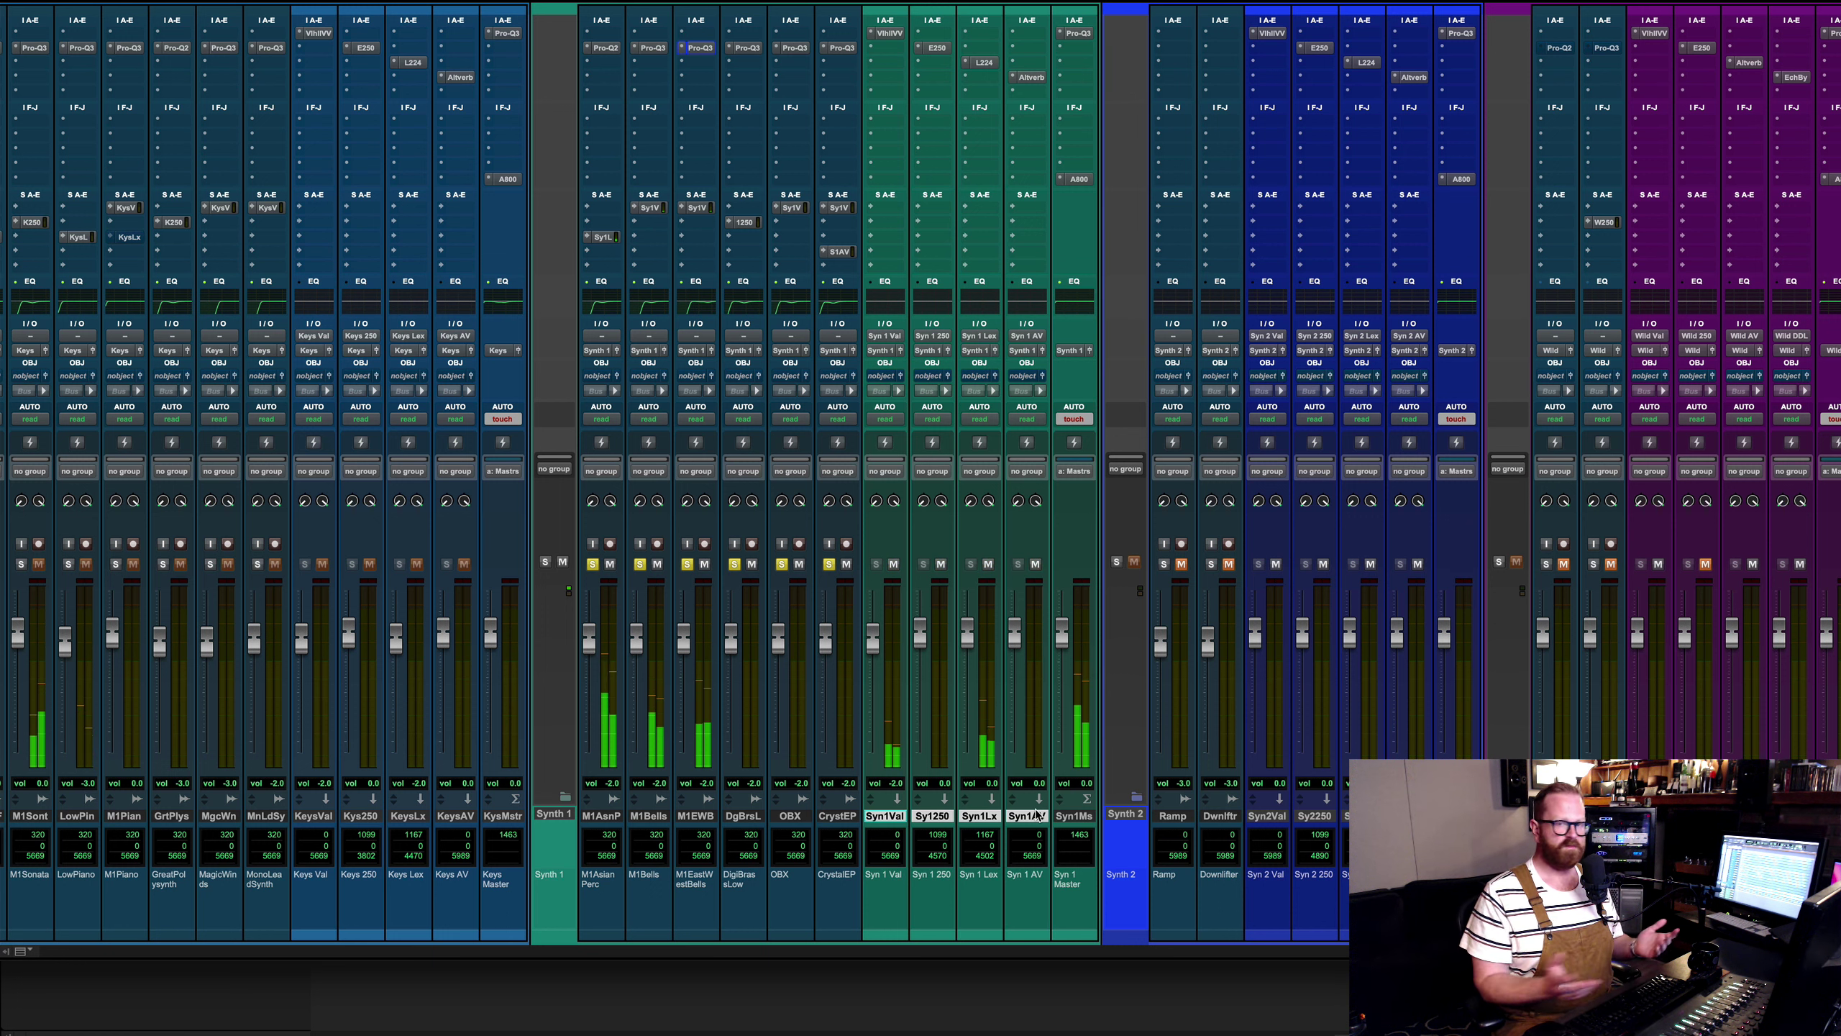
key("space")
Examine the crossfade settings between the first two M1AsianPerc clips and cancel the dialog without changes.
key("super+equal")
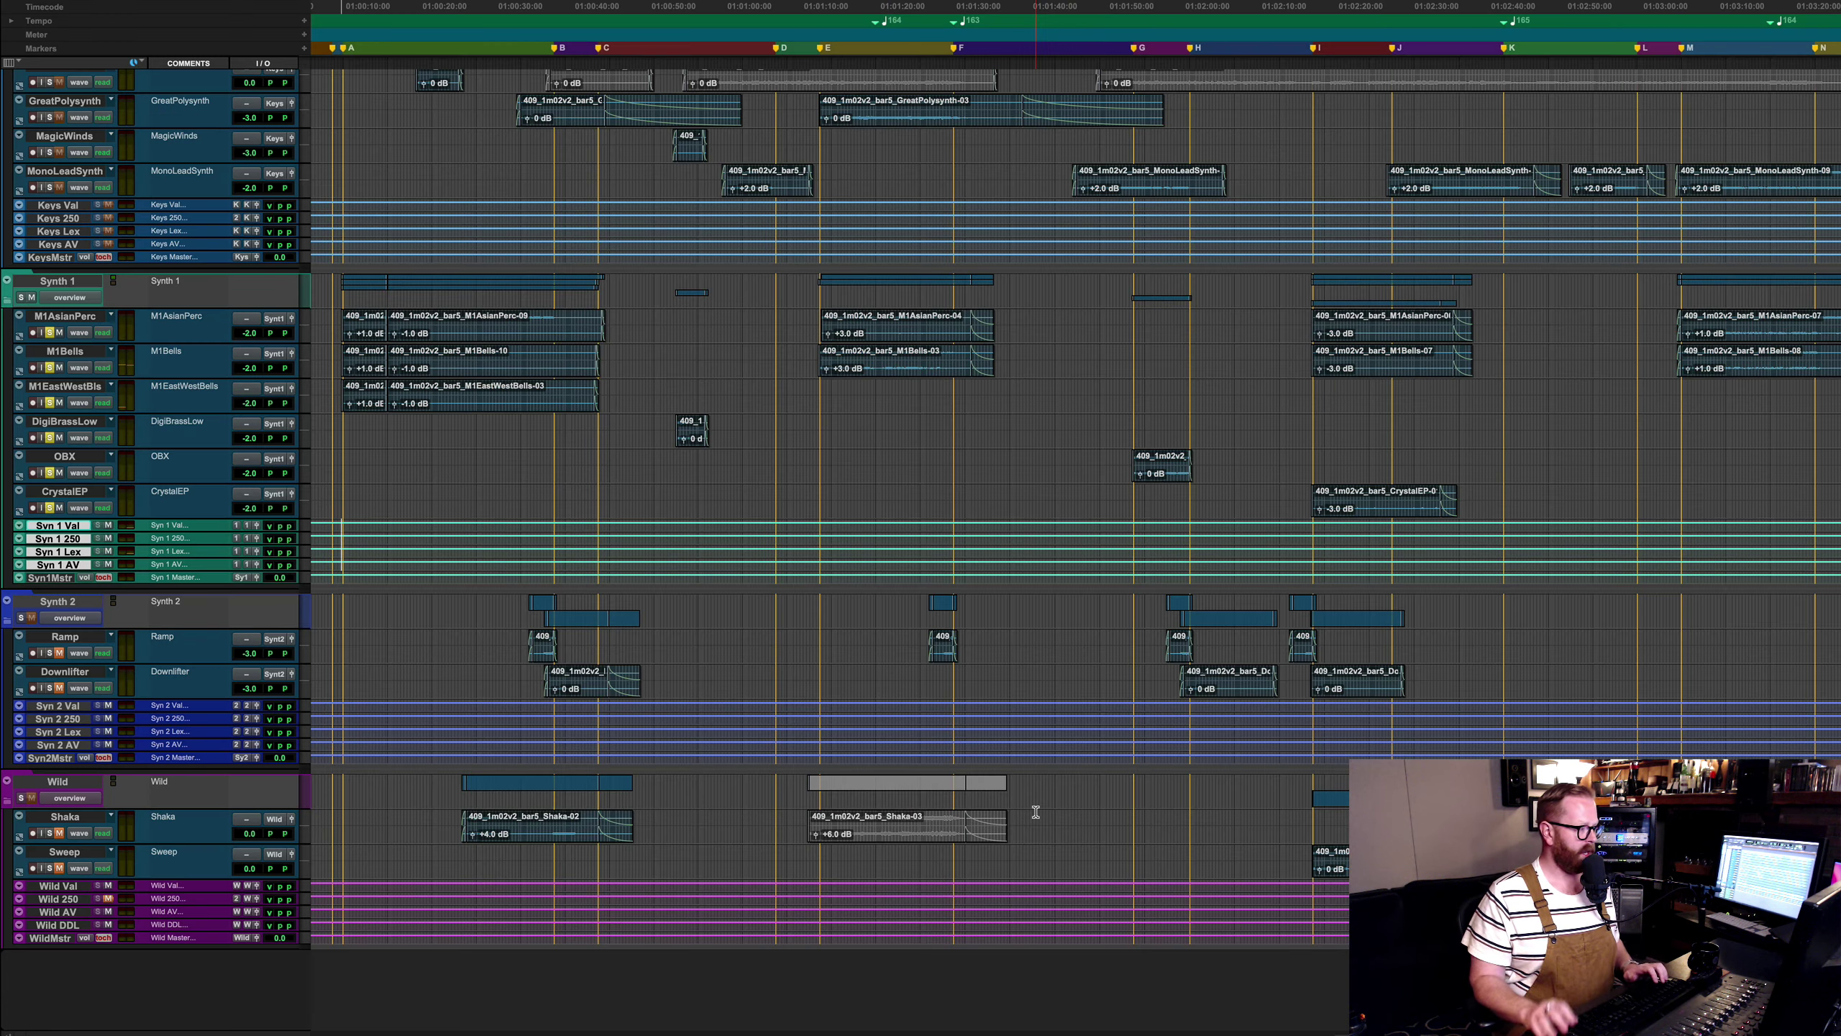
left_click(395, 419)
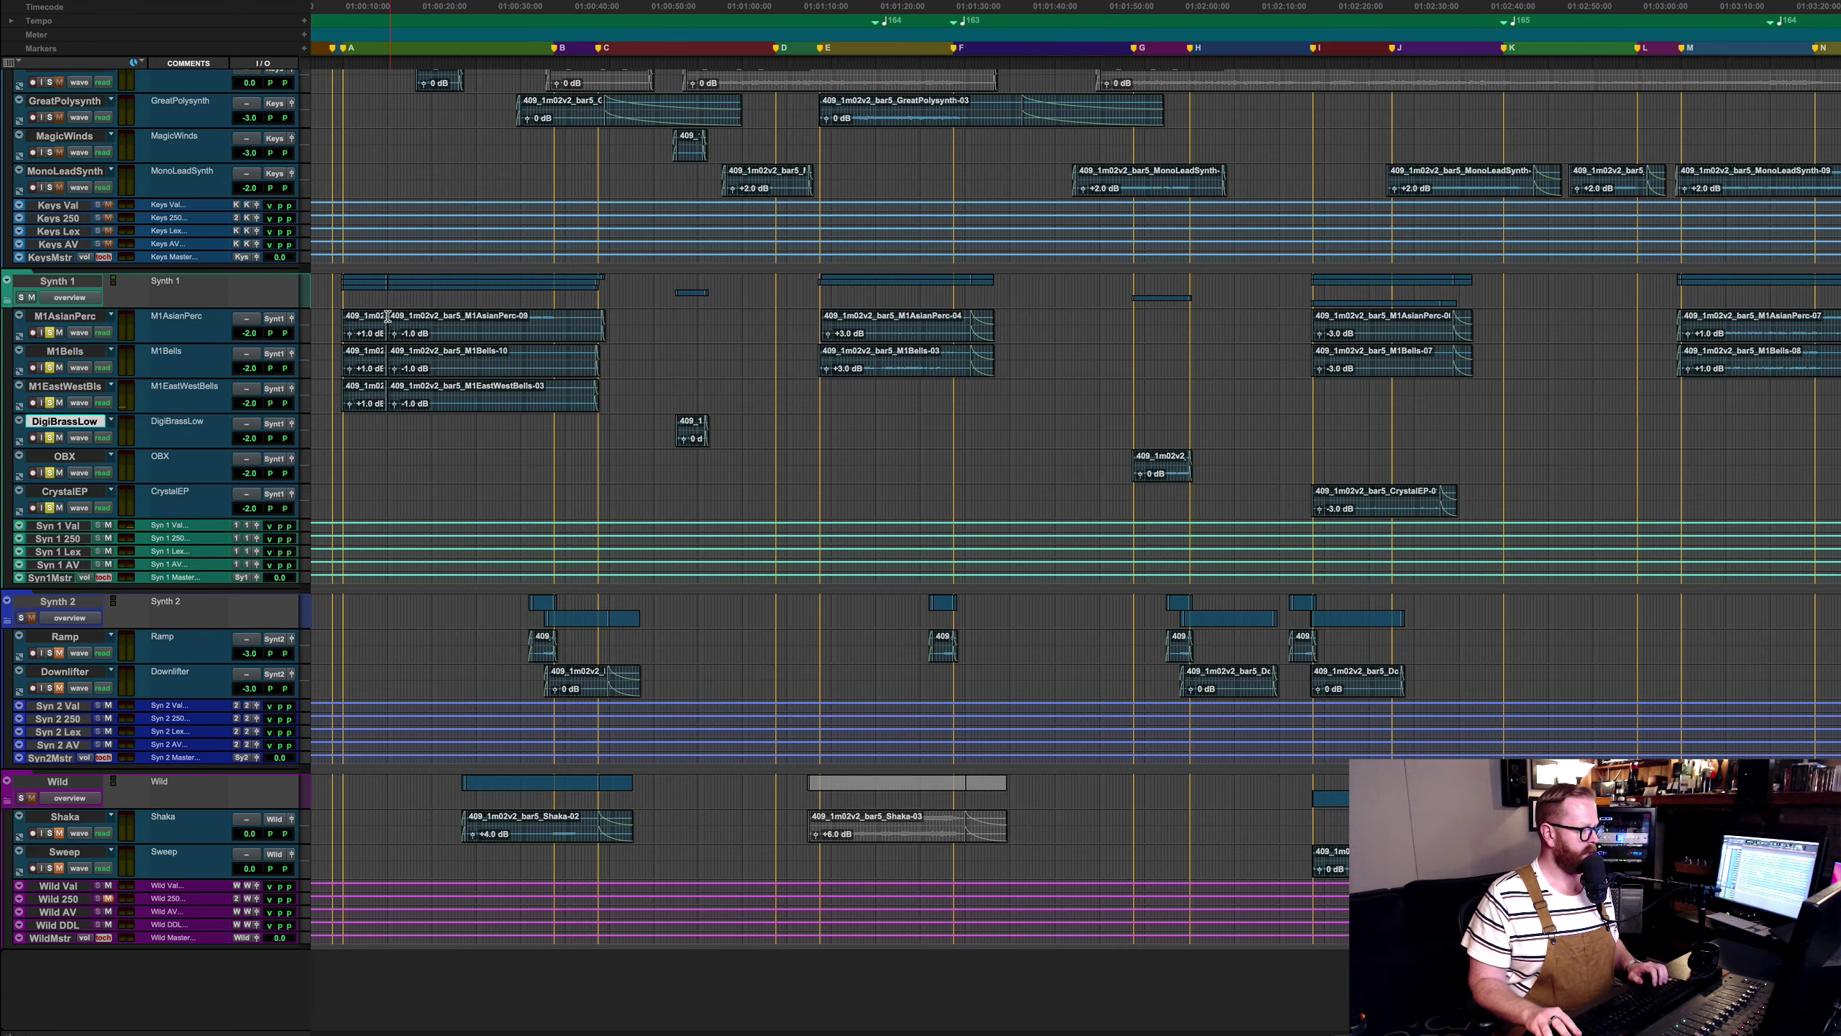
key("super+bracketright")
key("super+bracketright")
key("super+bracketright")
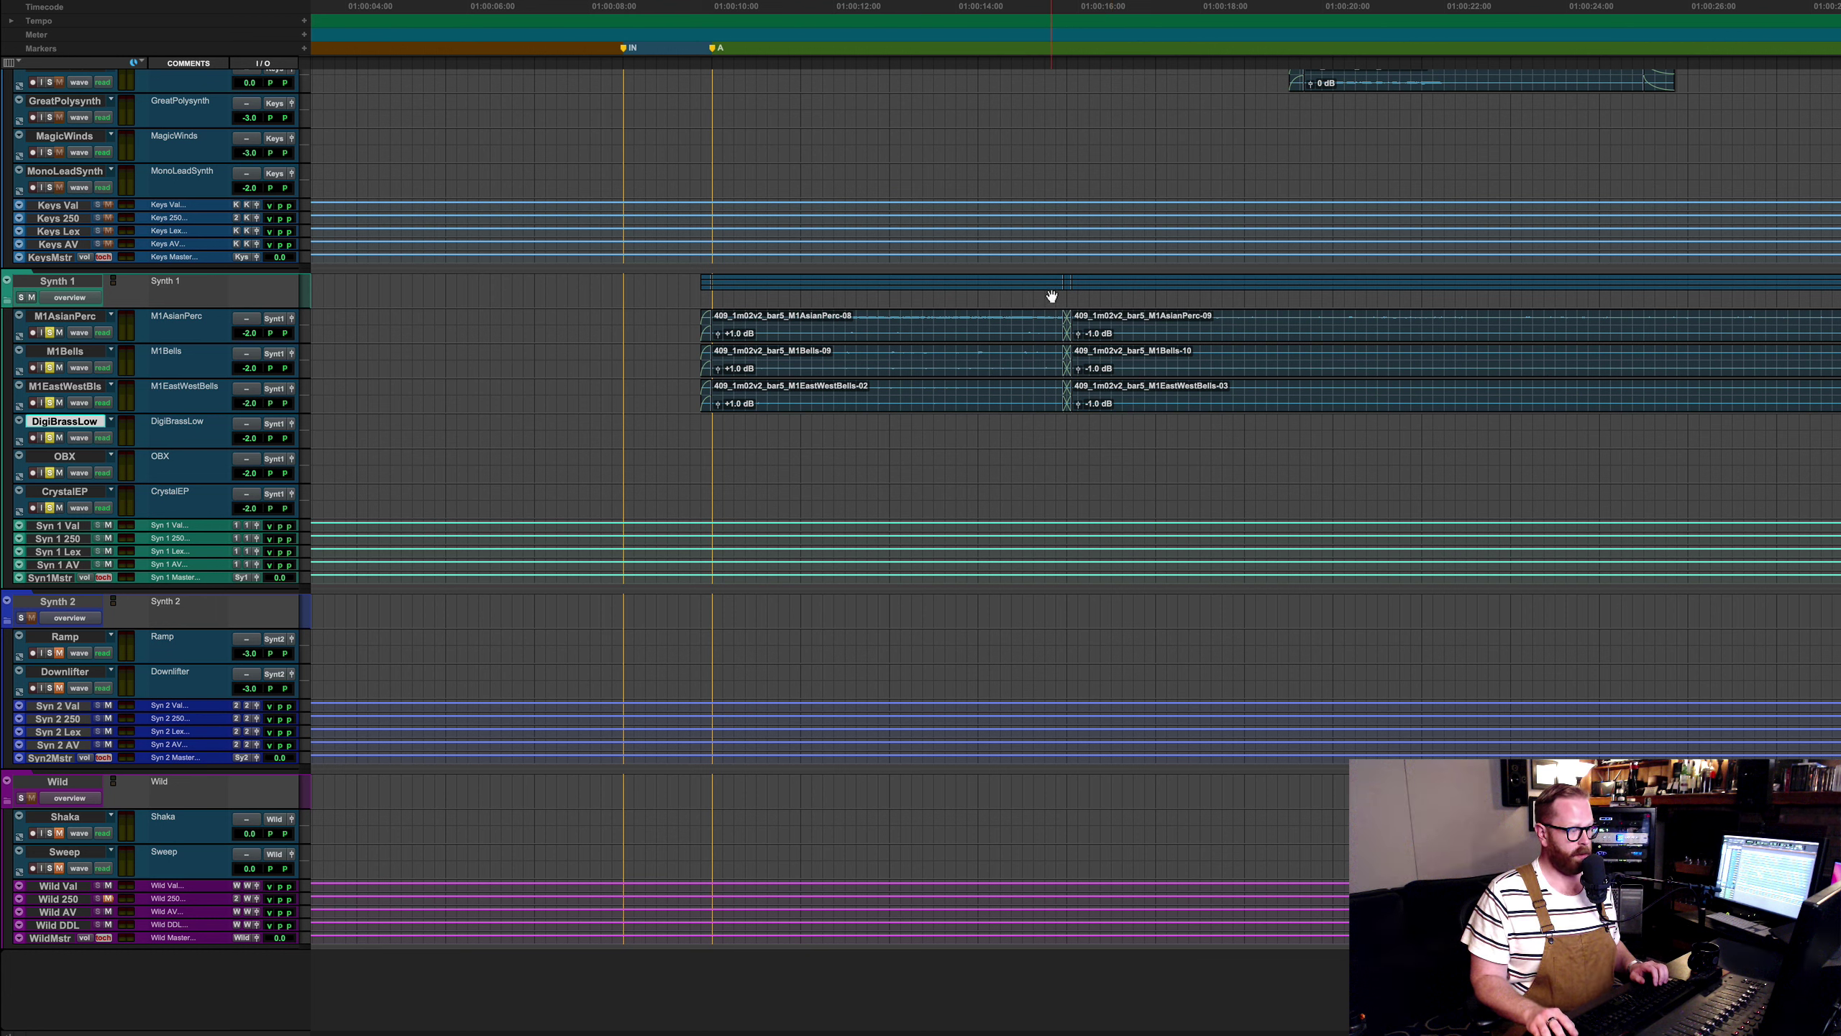
left_click_drag(1069, 332, 1061, 333)
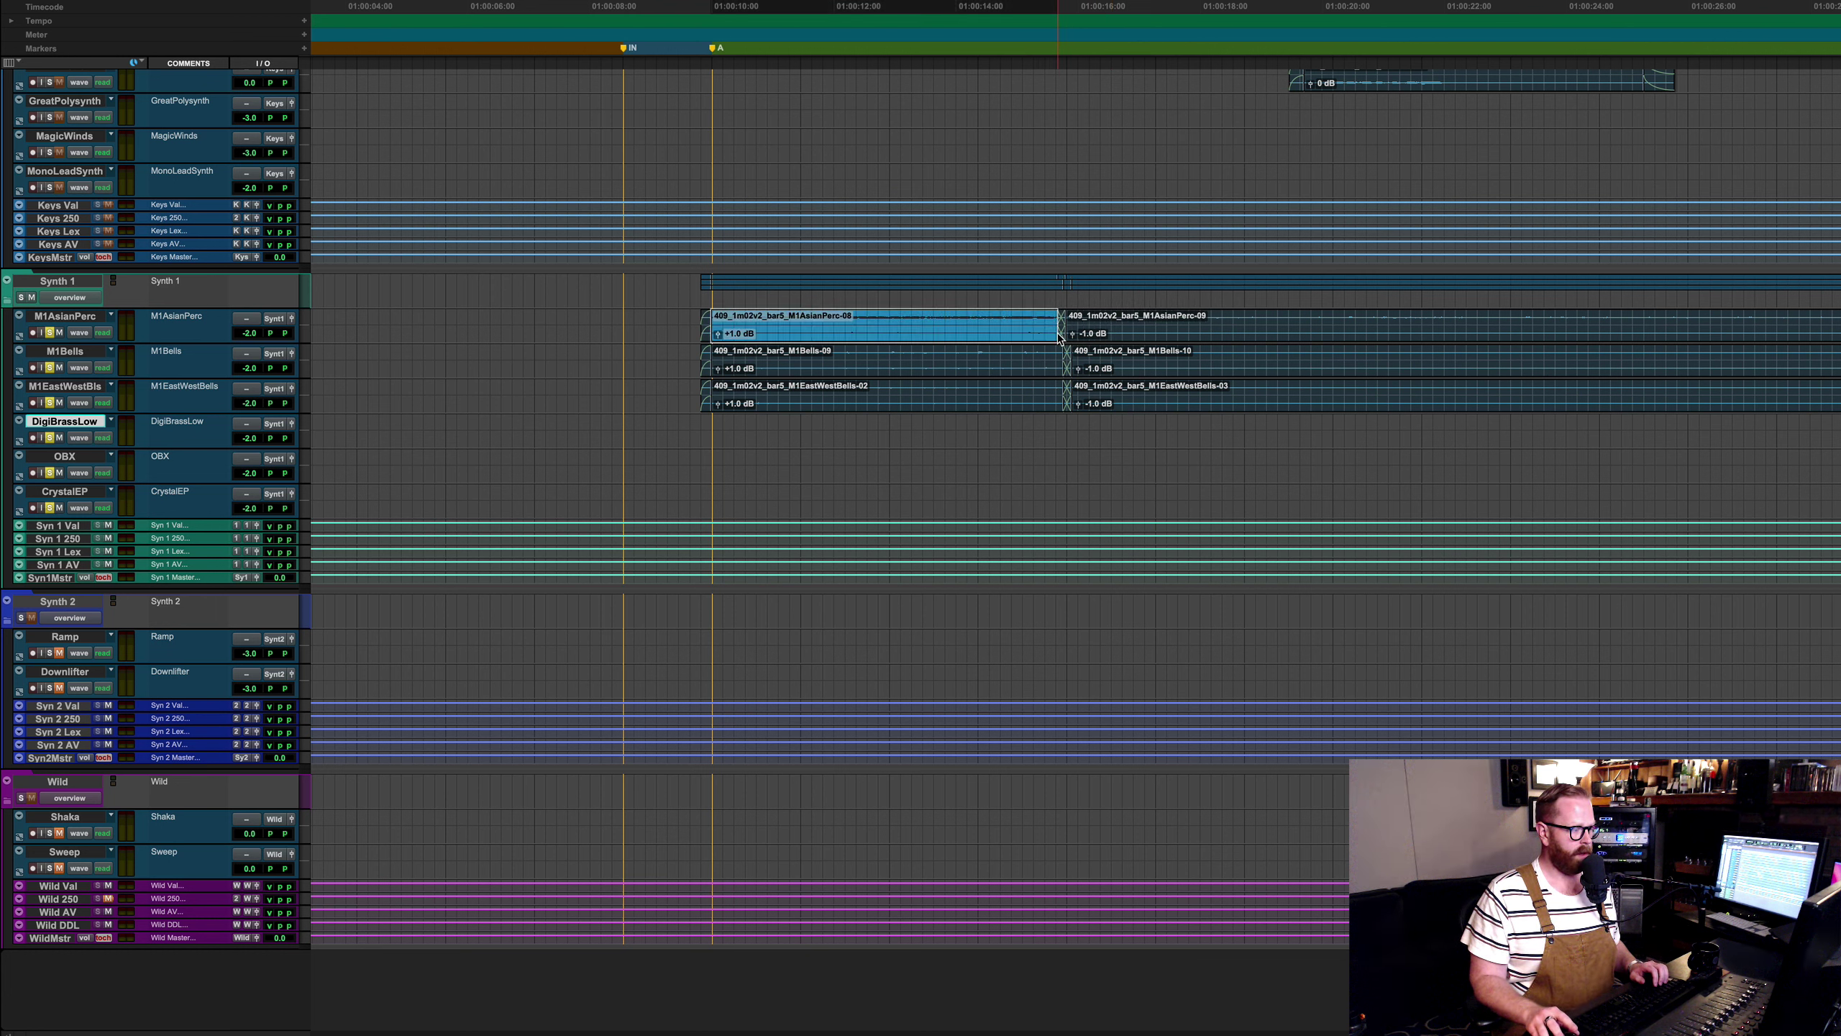
key("ctrl+z")
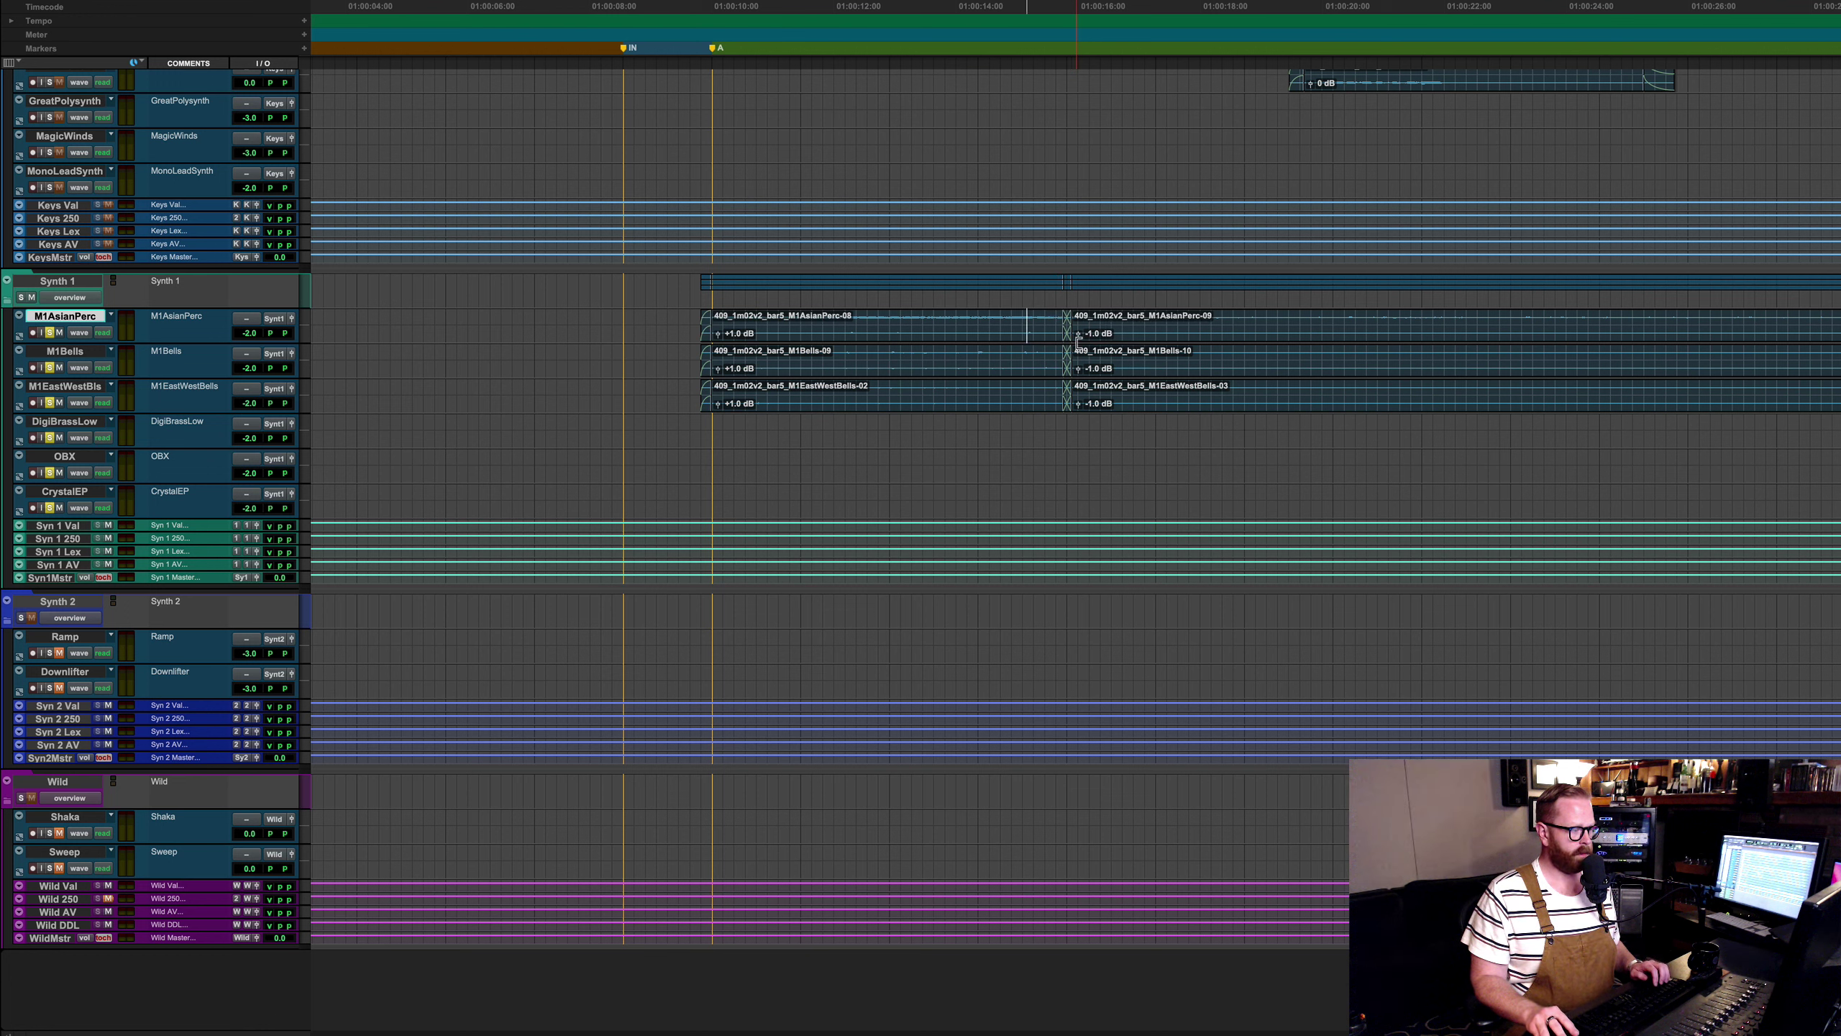
left_click(1068, 339)
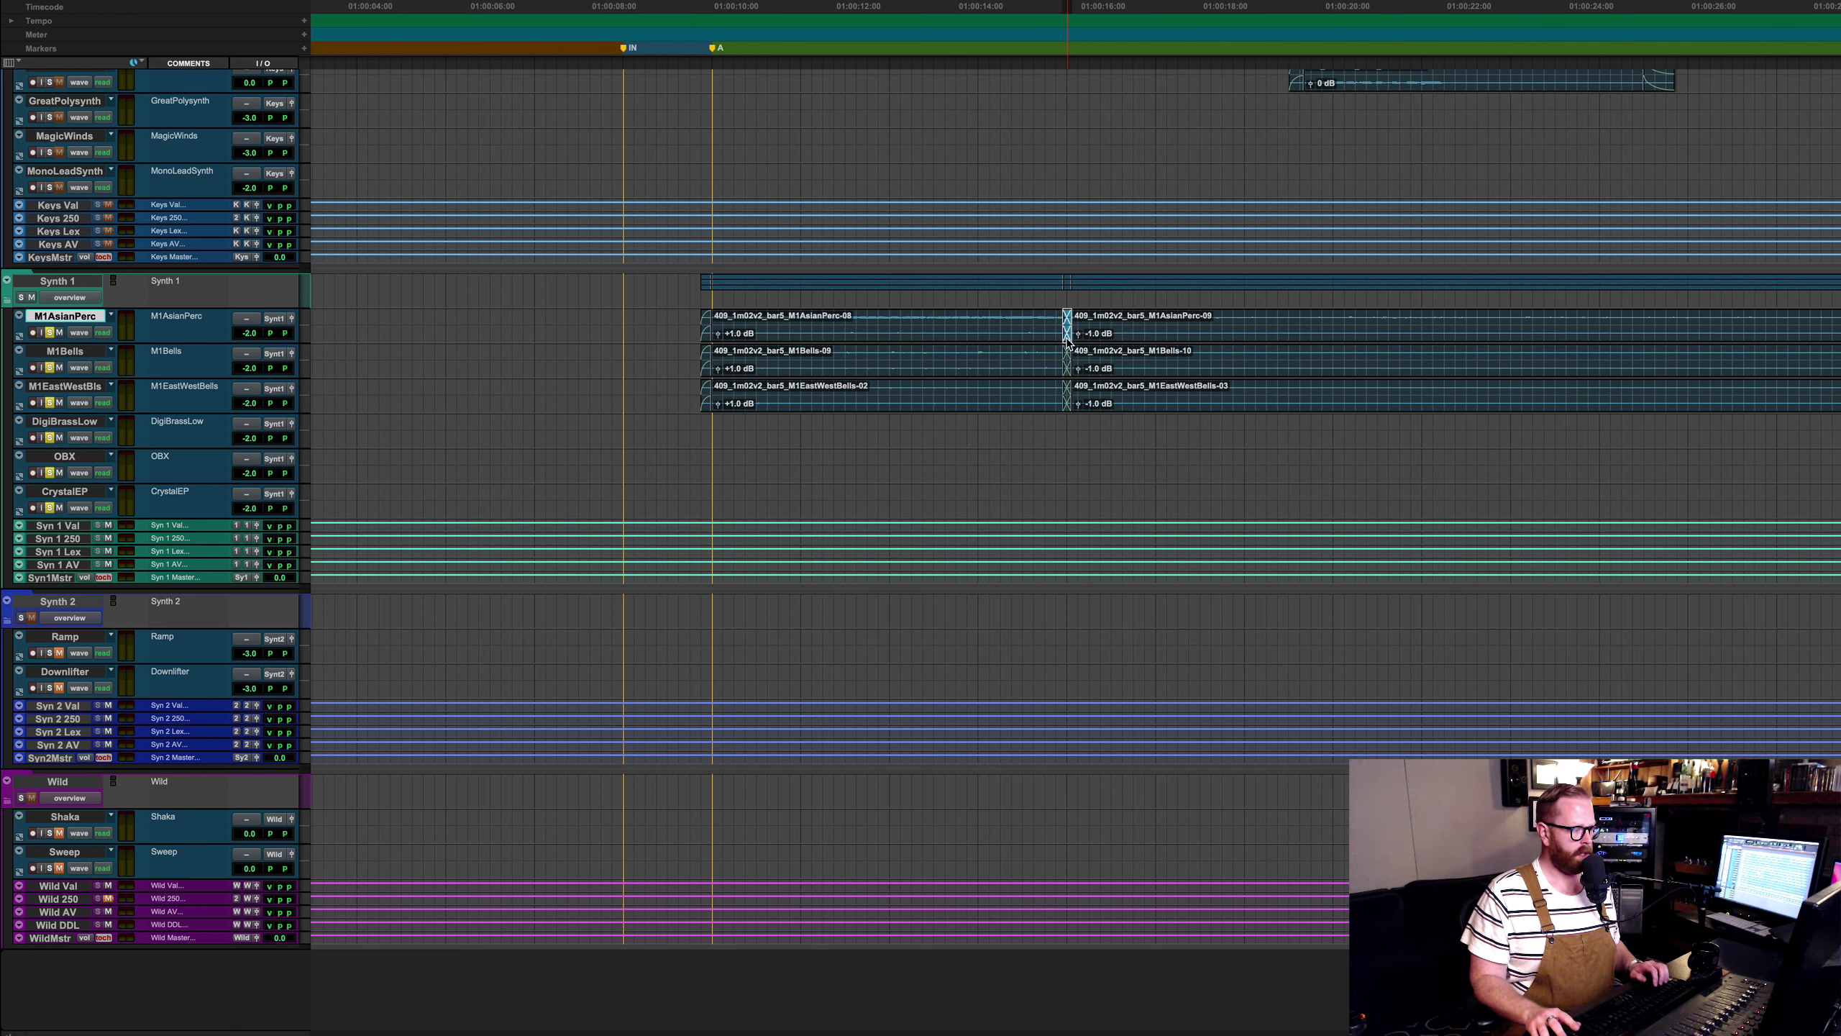
double_click(1068, 339)
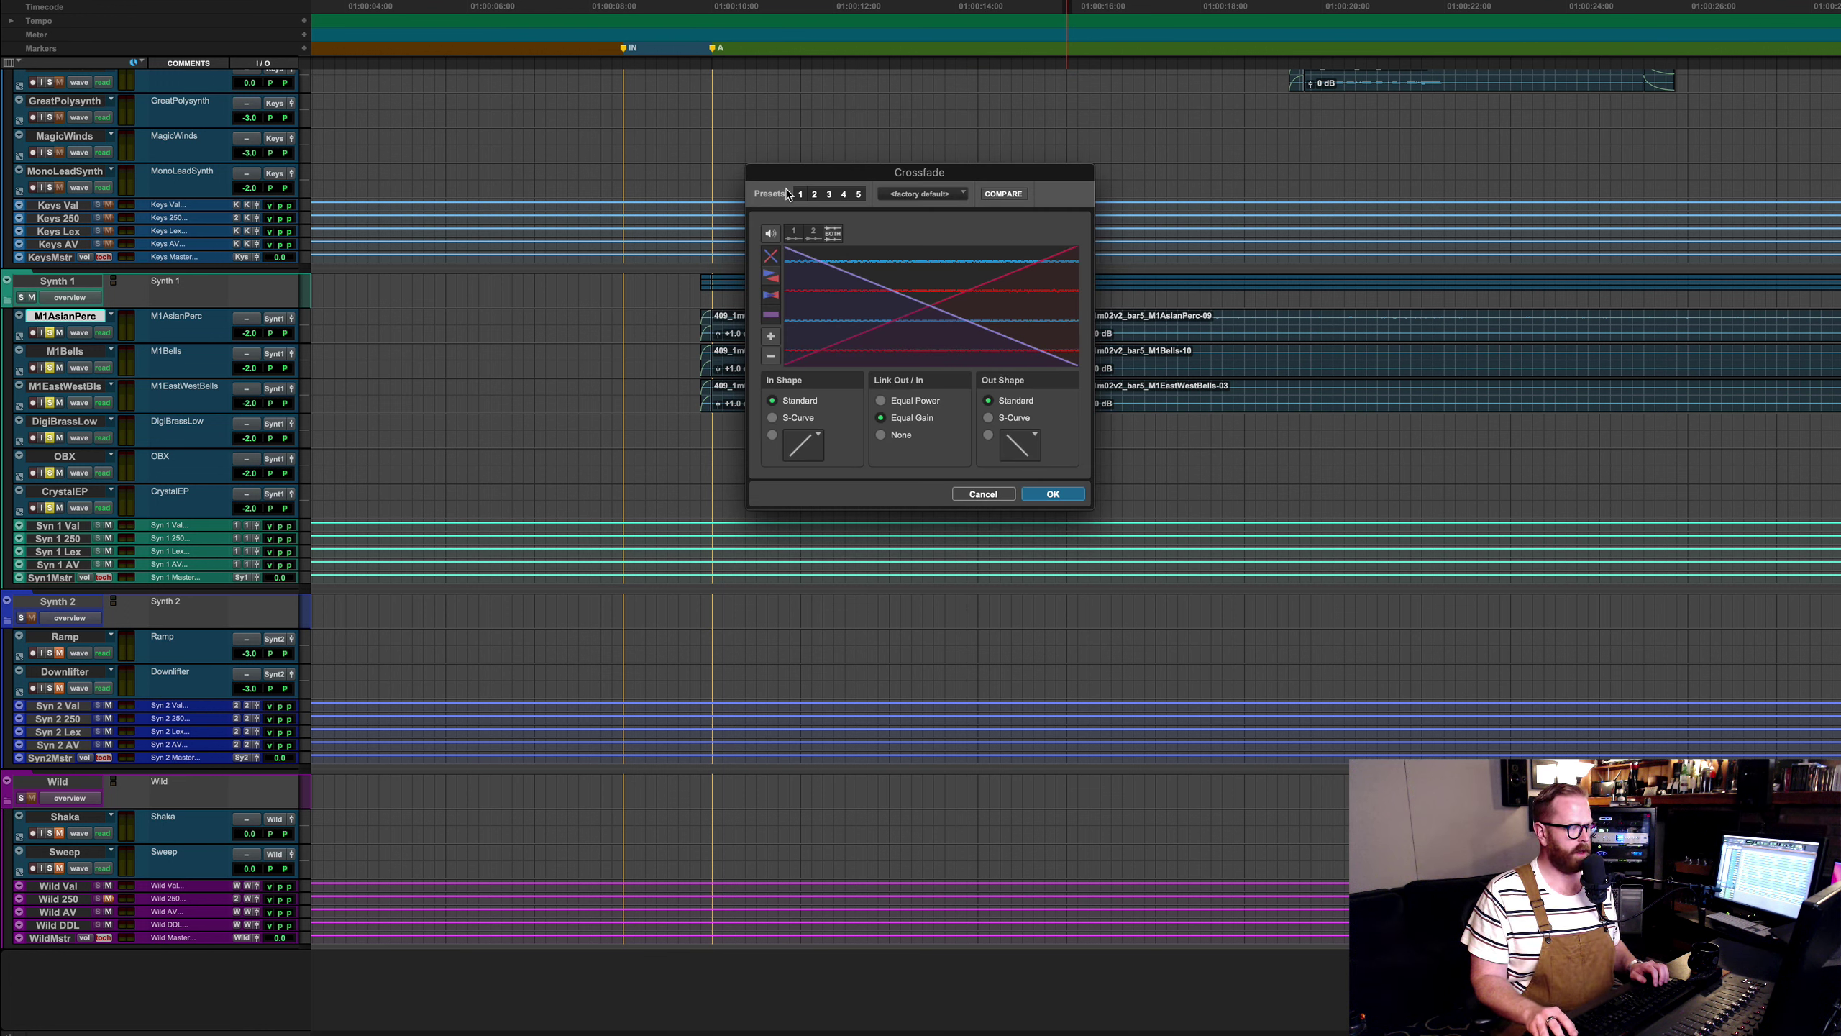
left_click(959, 496)
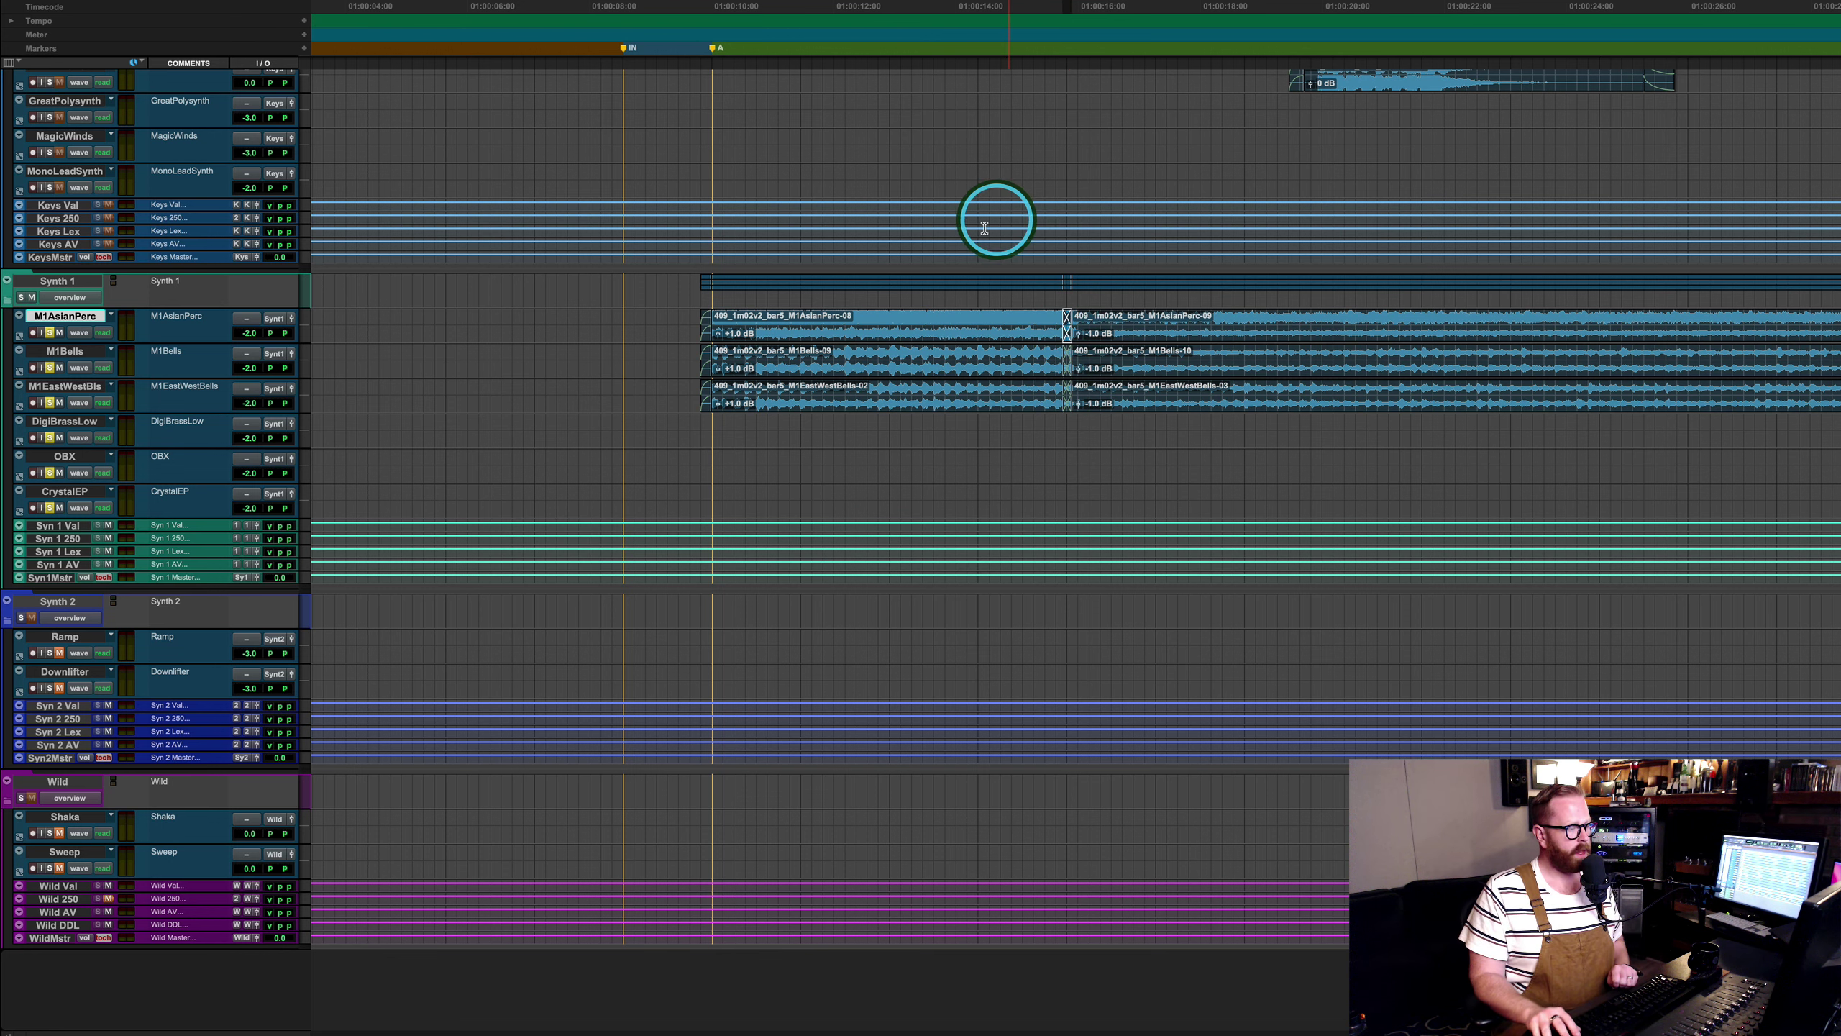
left_click(1124, 422)
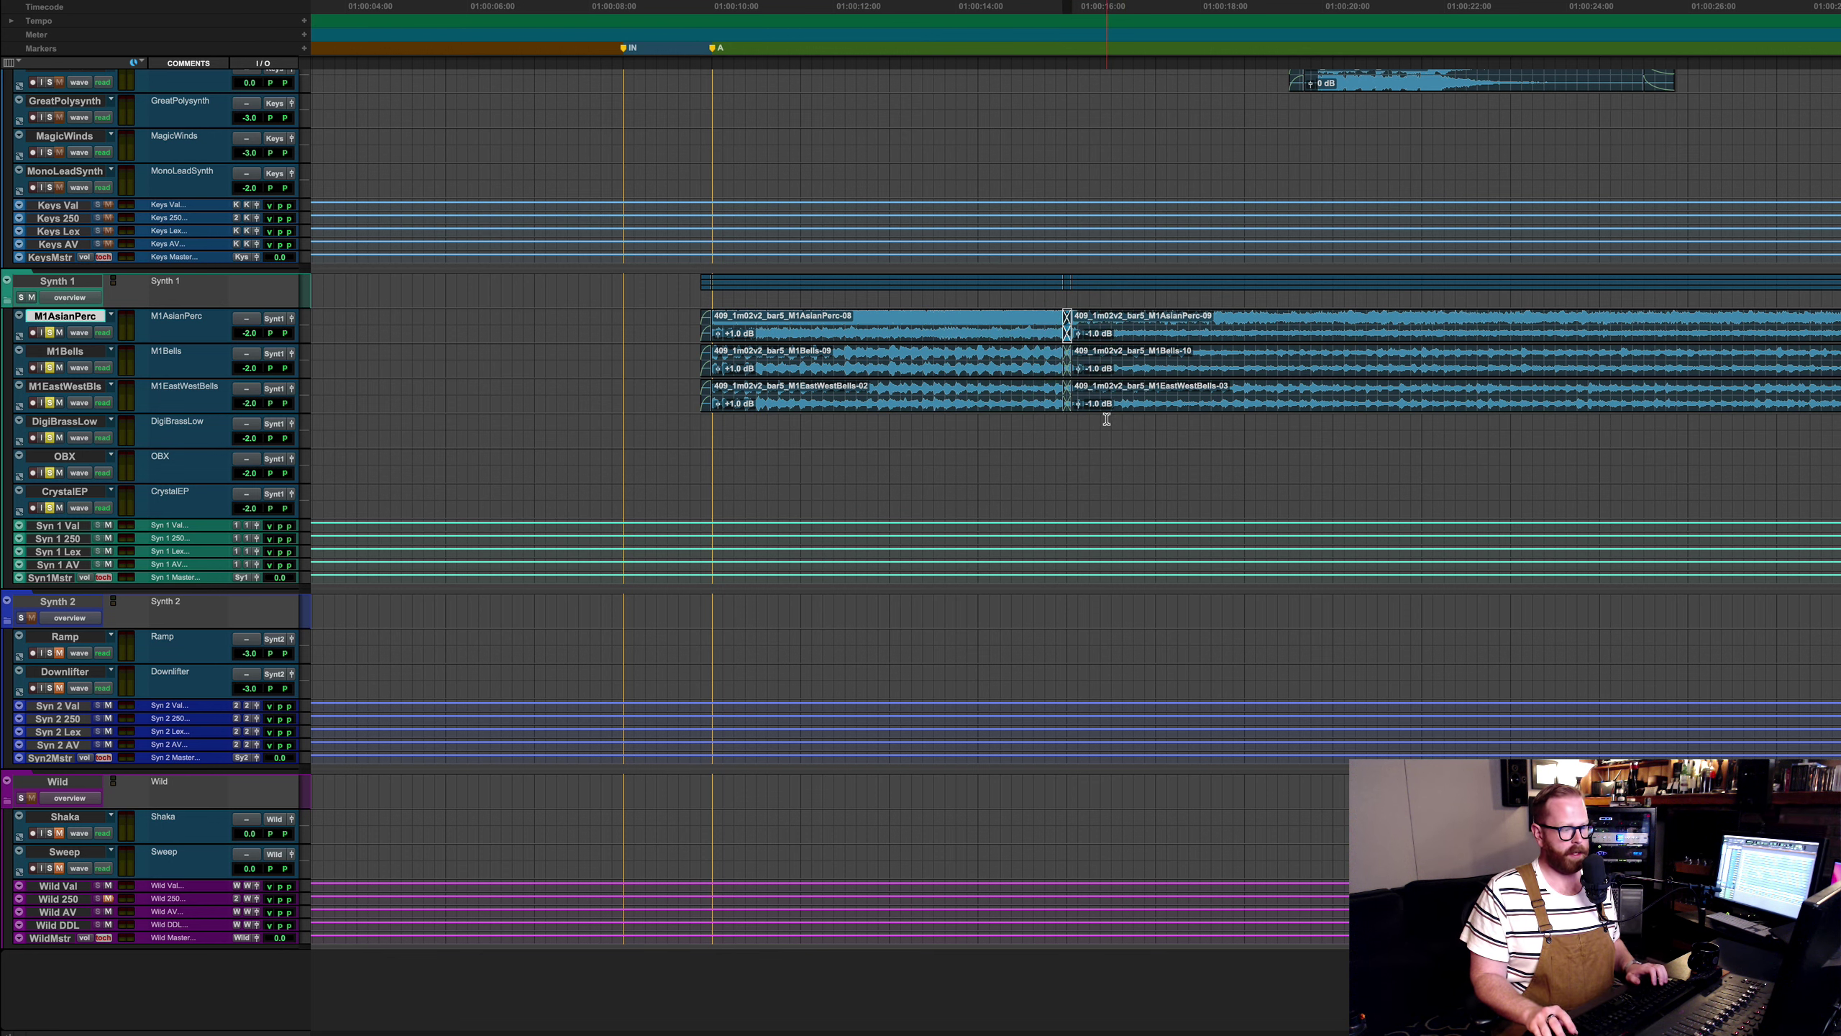
Select the M1AsianPerc-09, M1Bells-10 and M1EastWestBells-03 clips together, try nudging their clip gain, and deselect them.
key("r")
key("r")
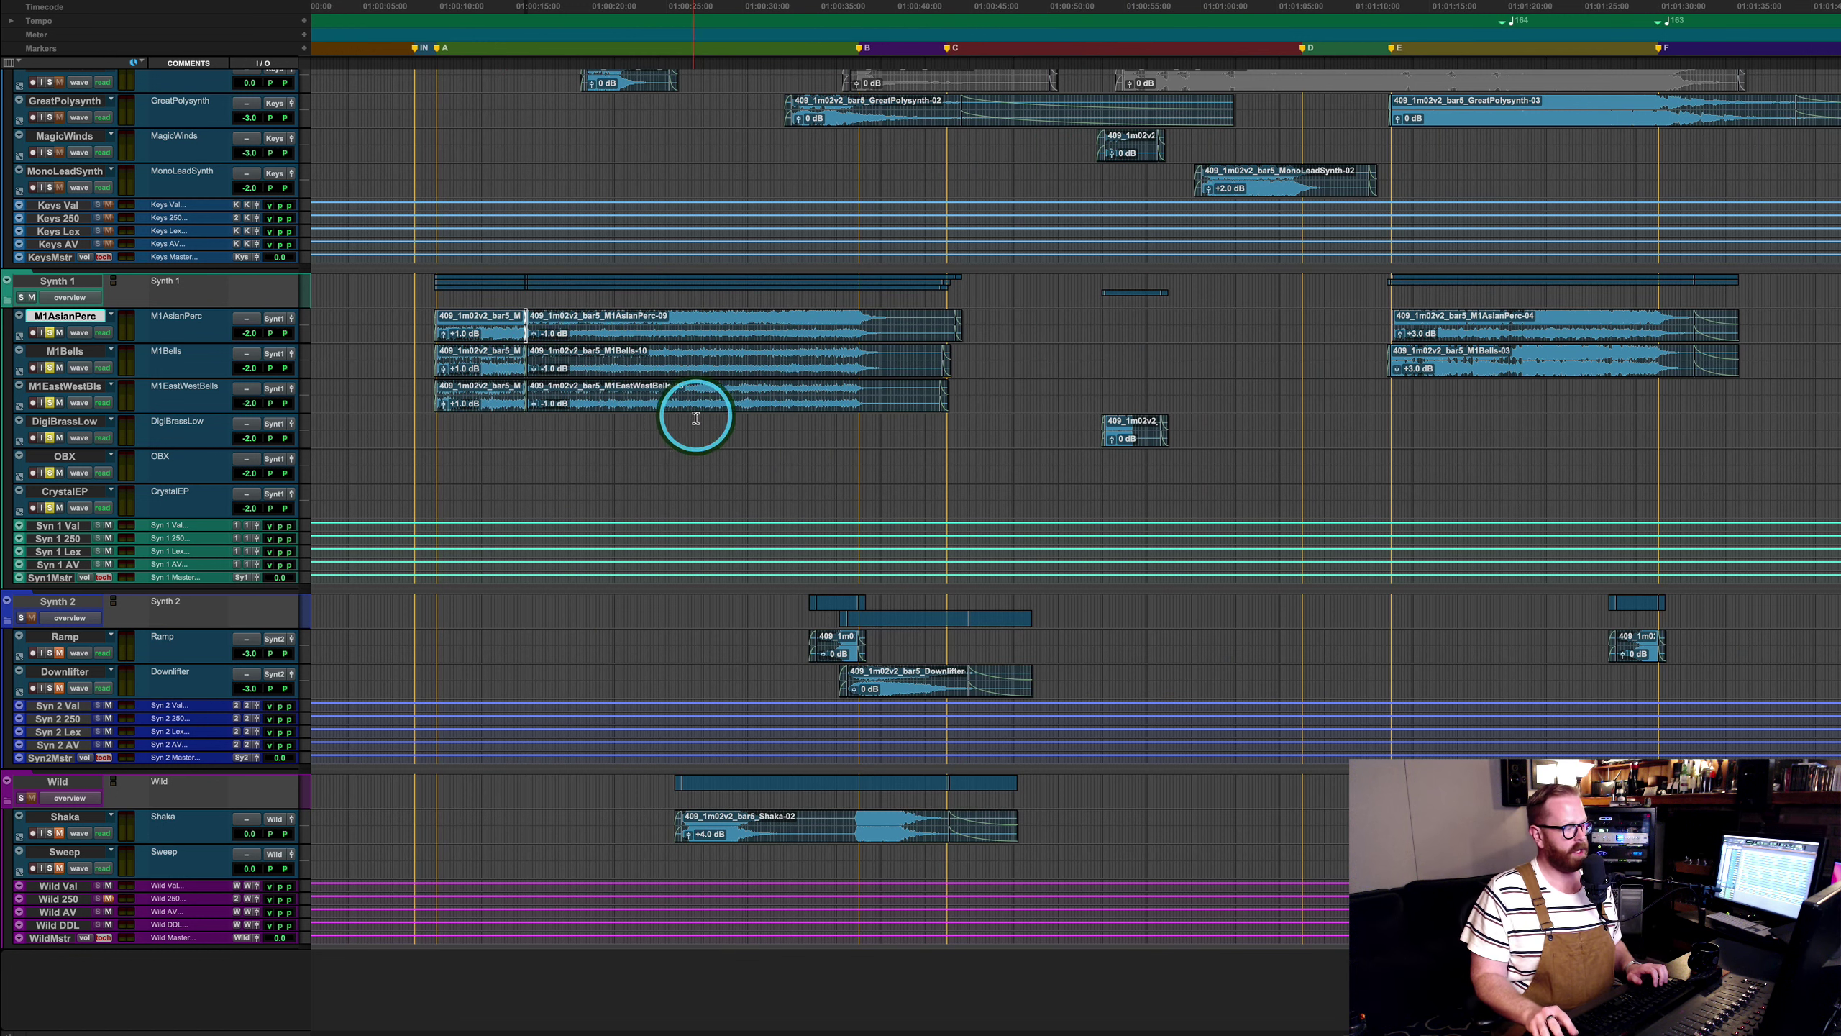
left_click(753, 331)
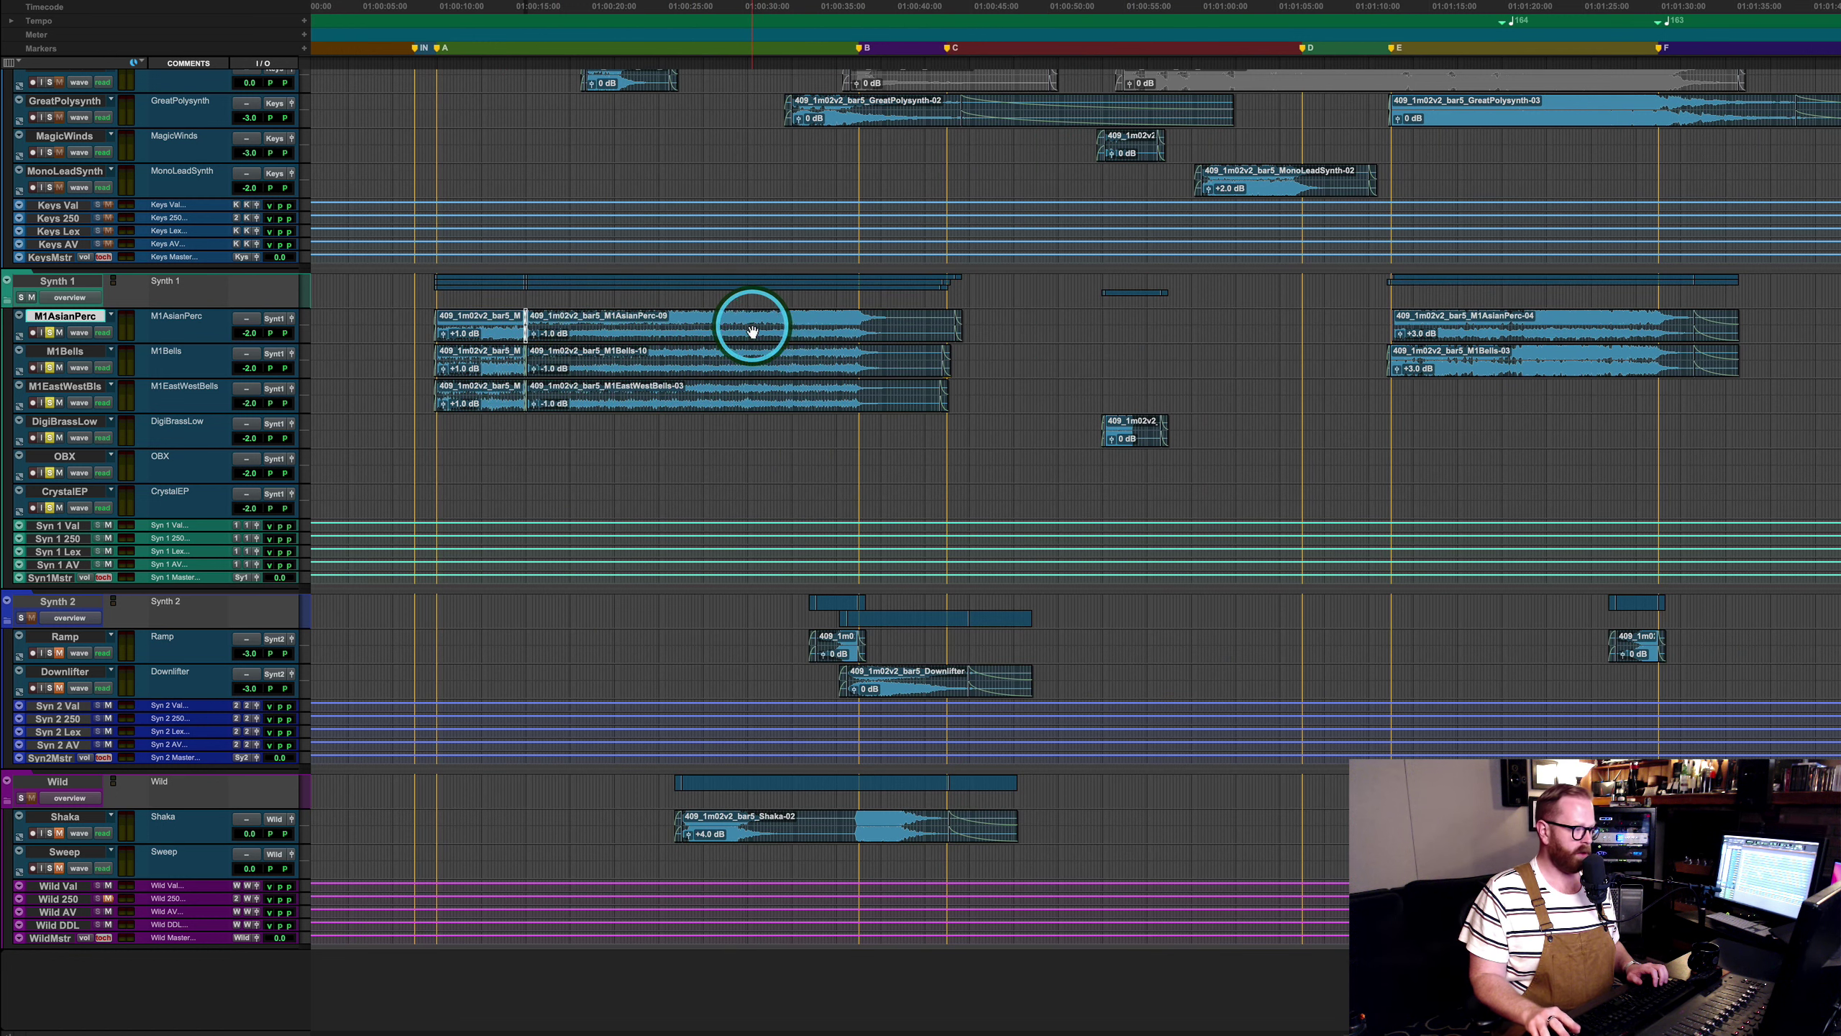
left_click(745, 367, "shift")
left_click(742, 395, "shift")
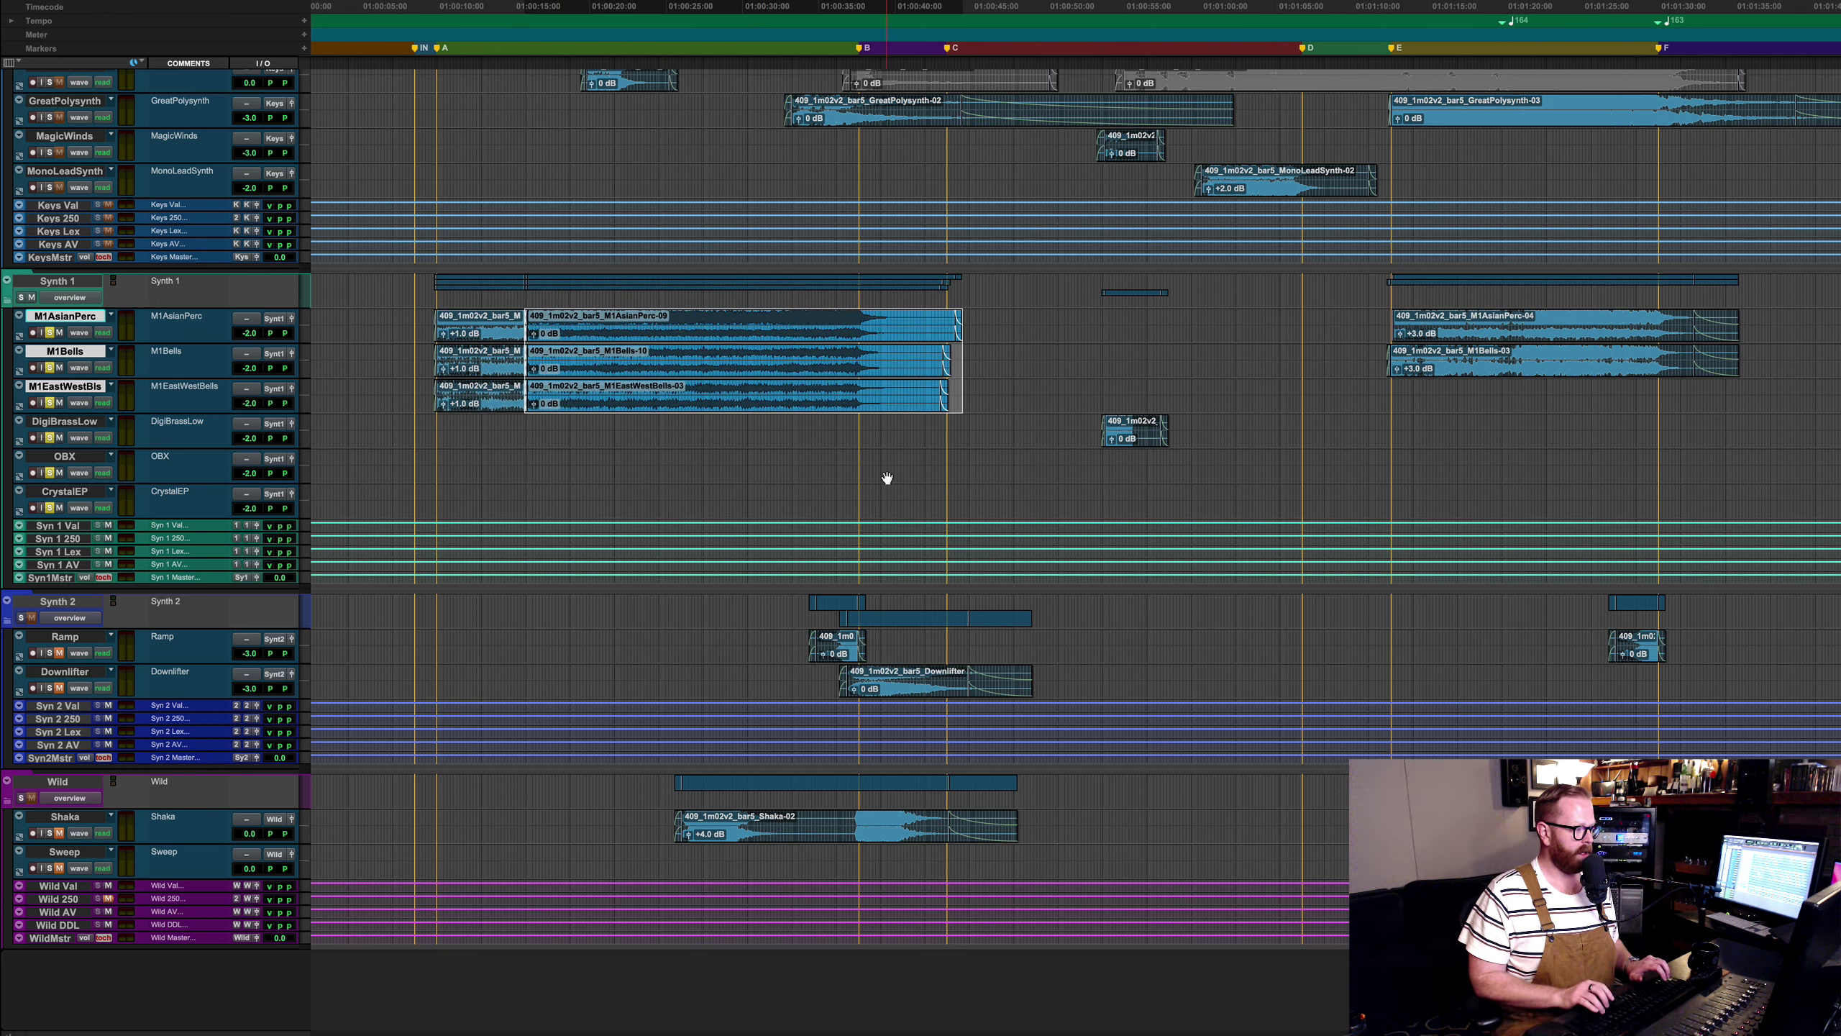
key("ctrl+shift+Up")
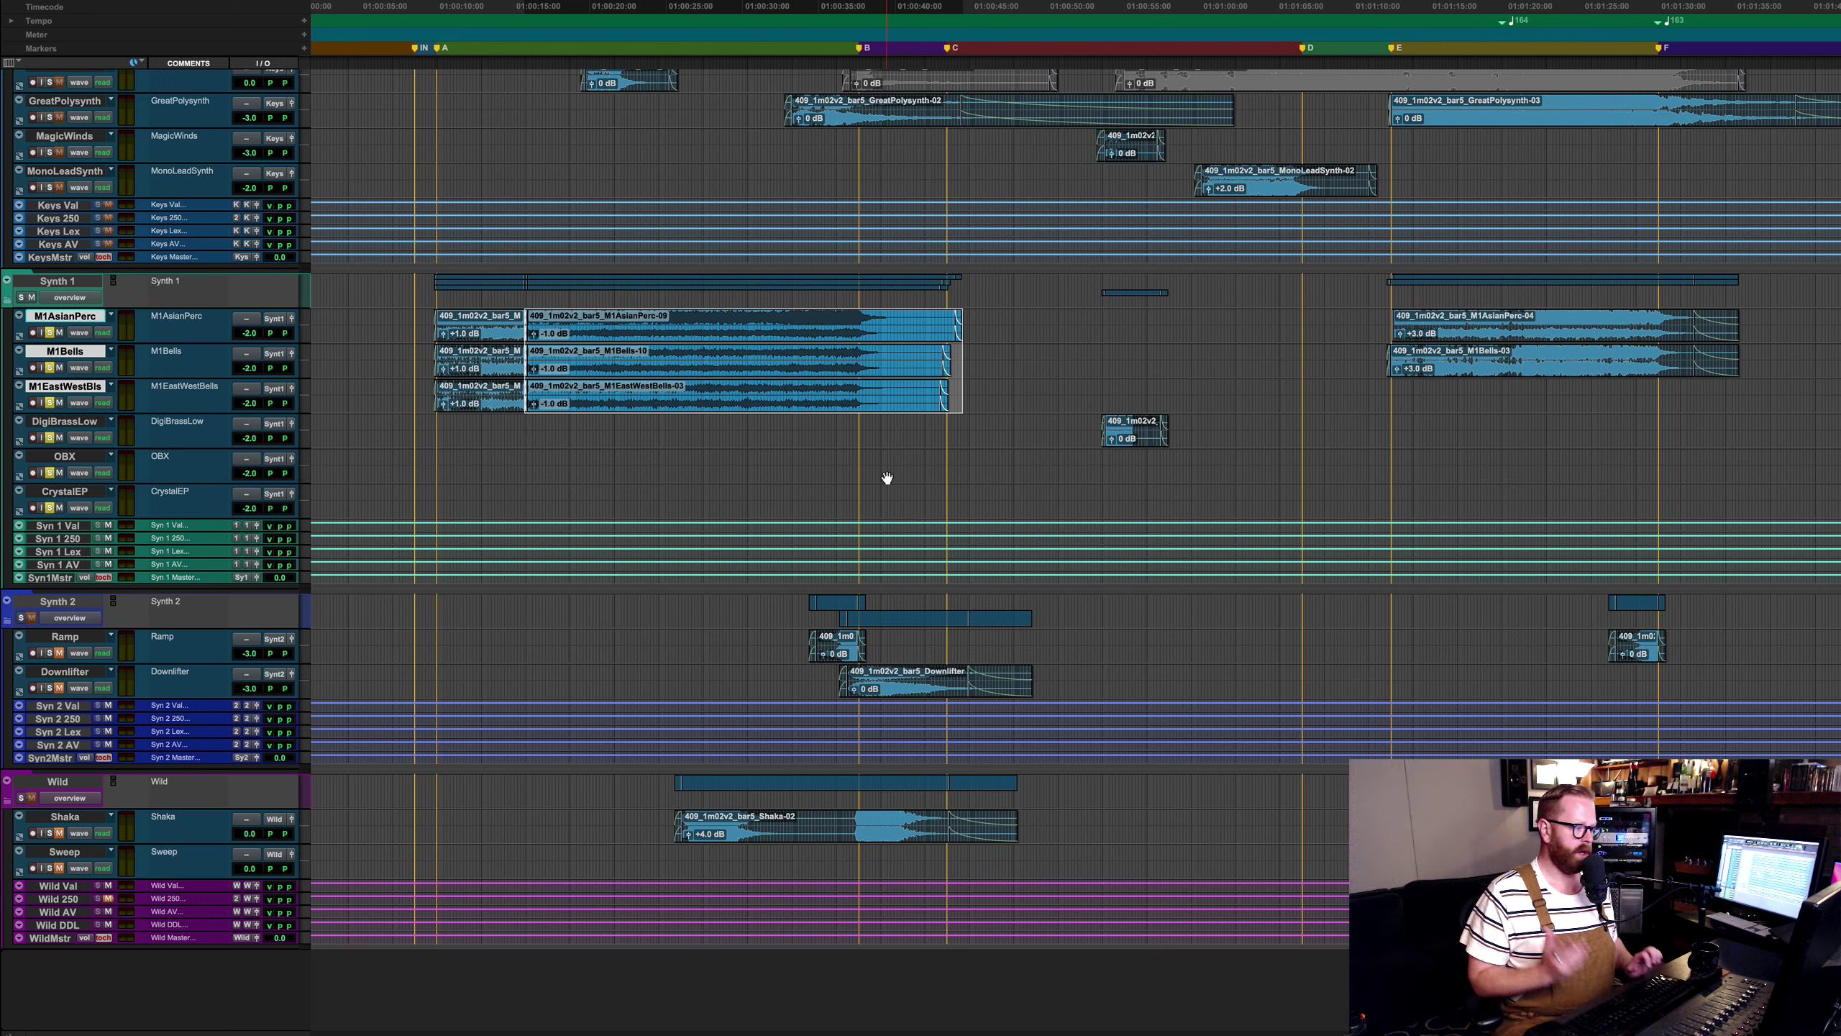
left_click(992, 442)
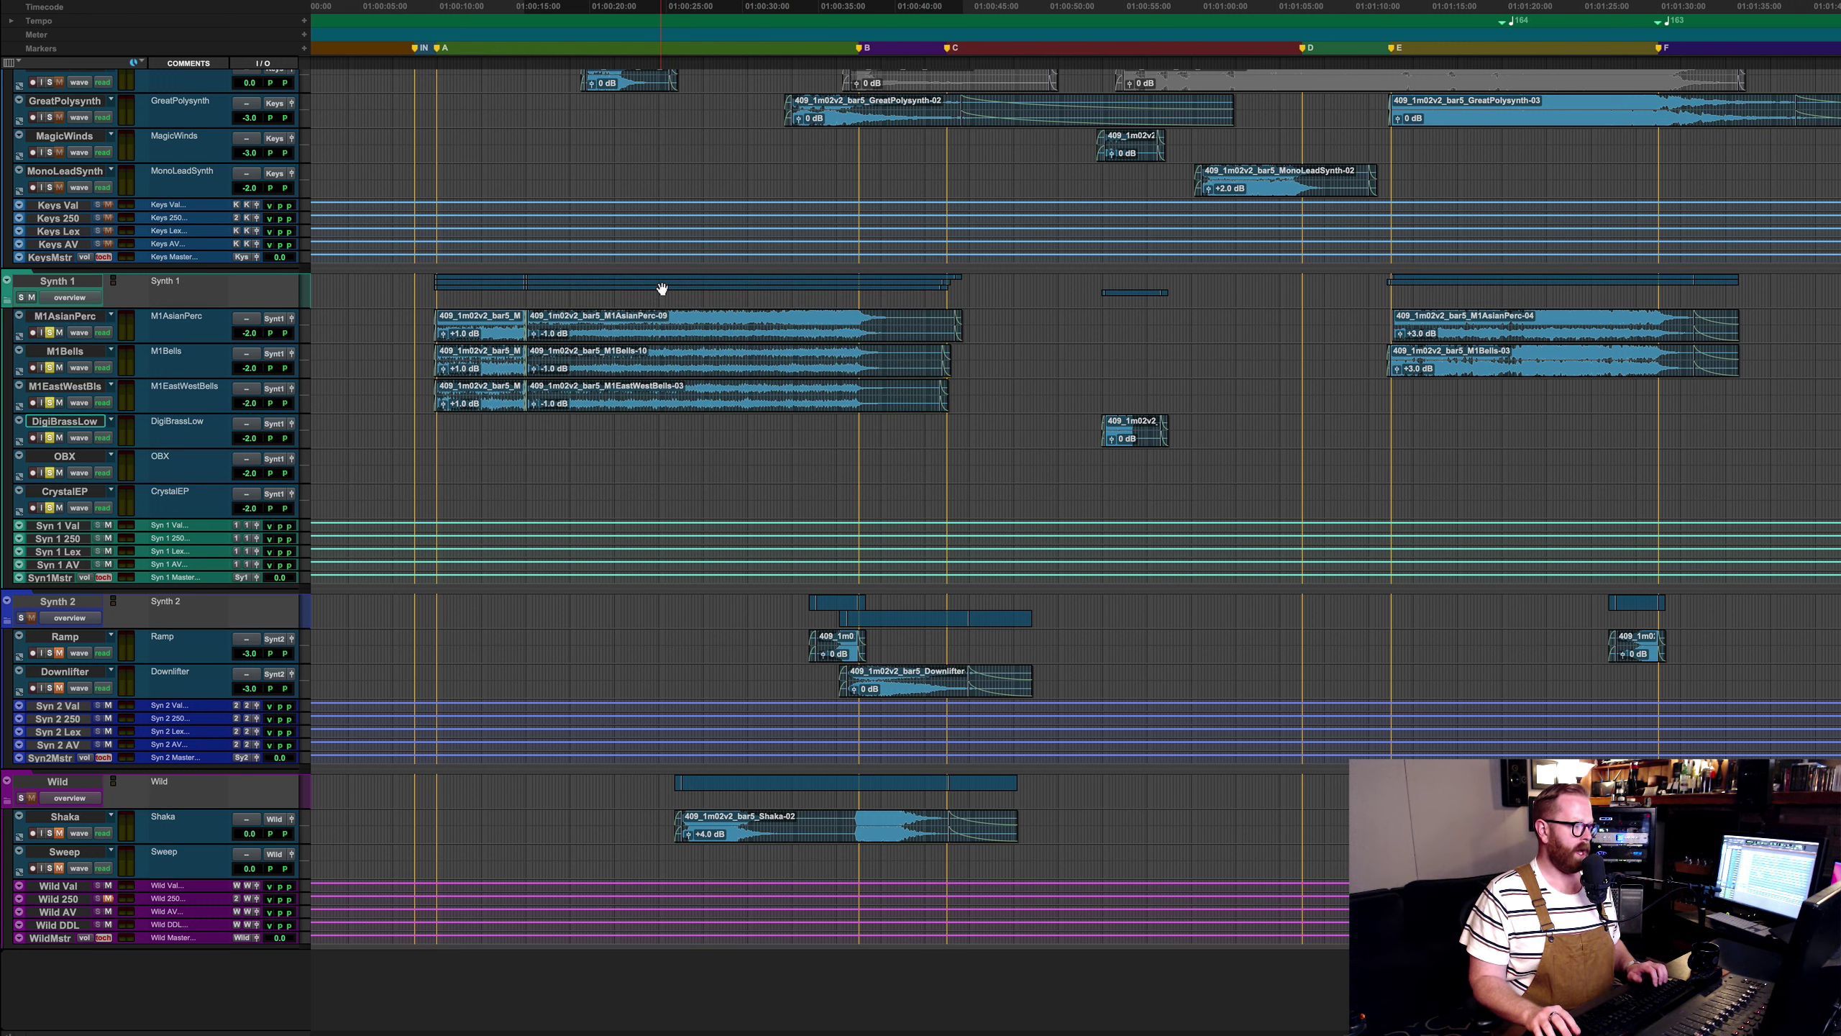
left_click(1089, 325)
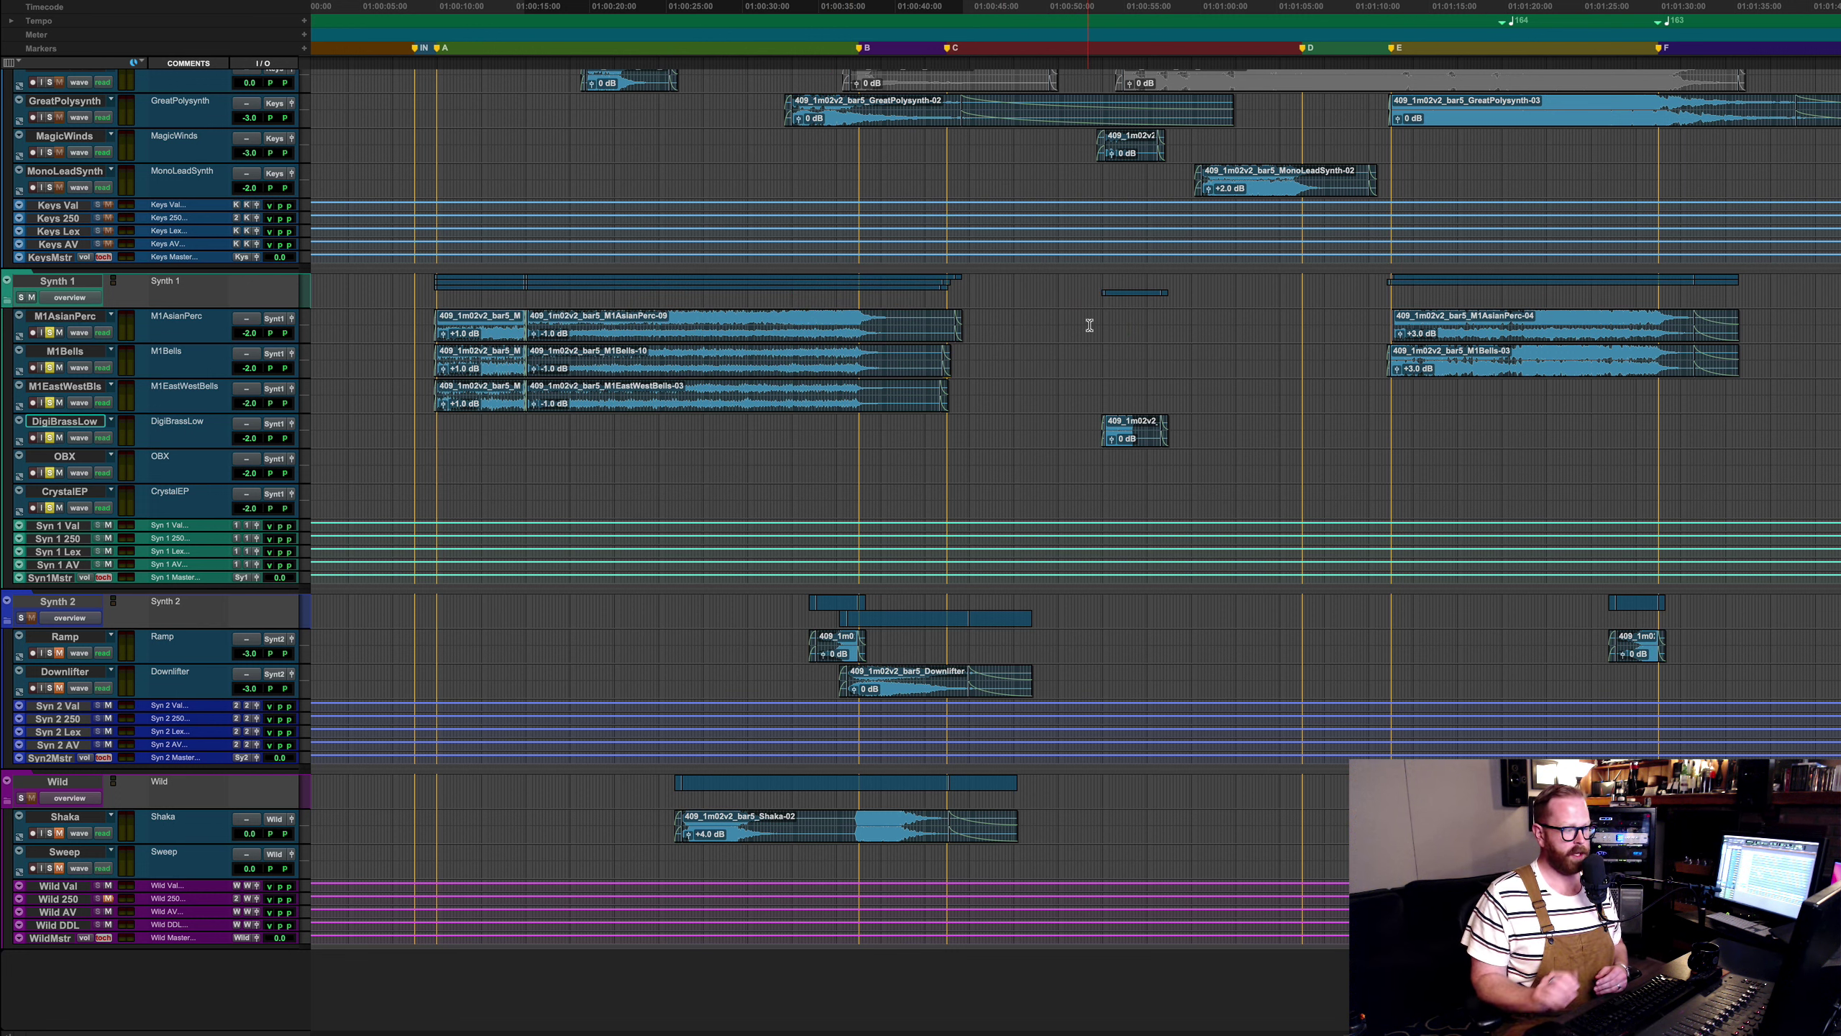
left_click(987, 343)
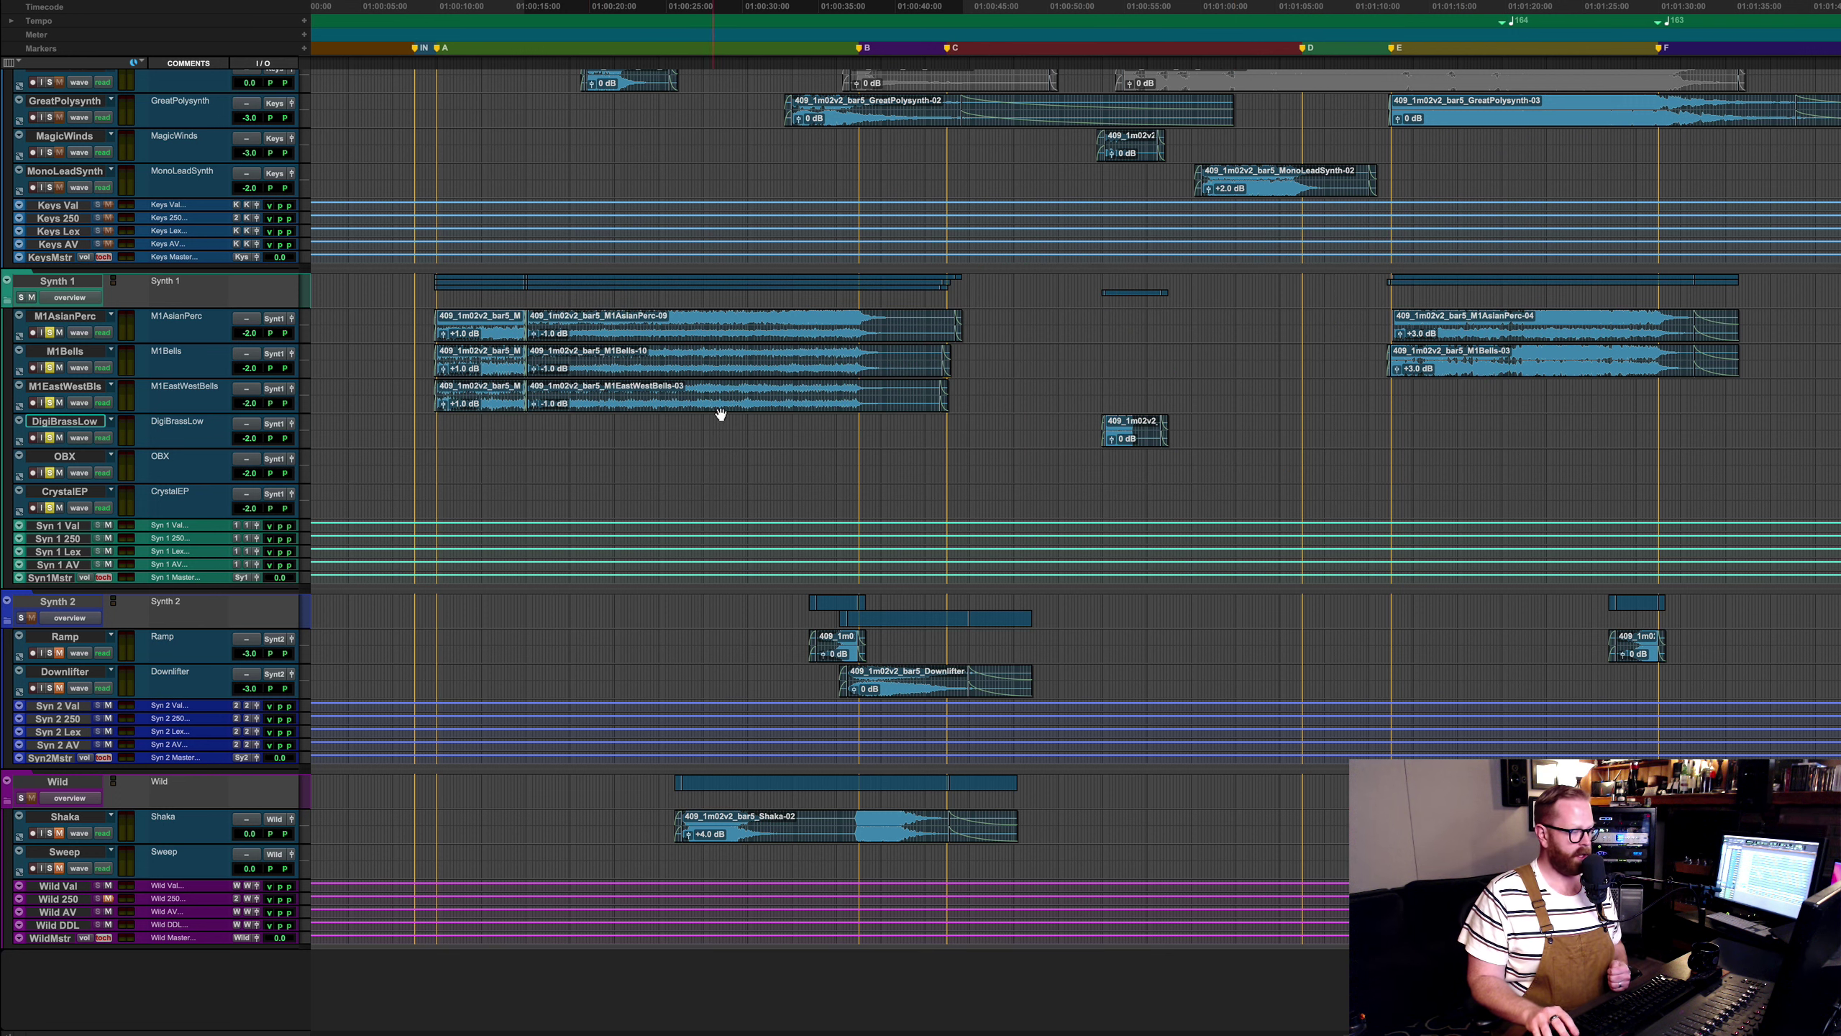
Select the range around the M1AsianPerc-04 and M1Bells-03 clips and try nudging their clip gain.
key("r")
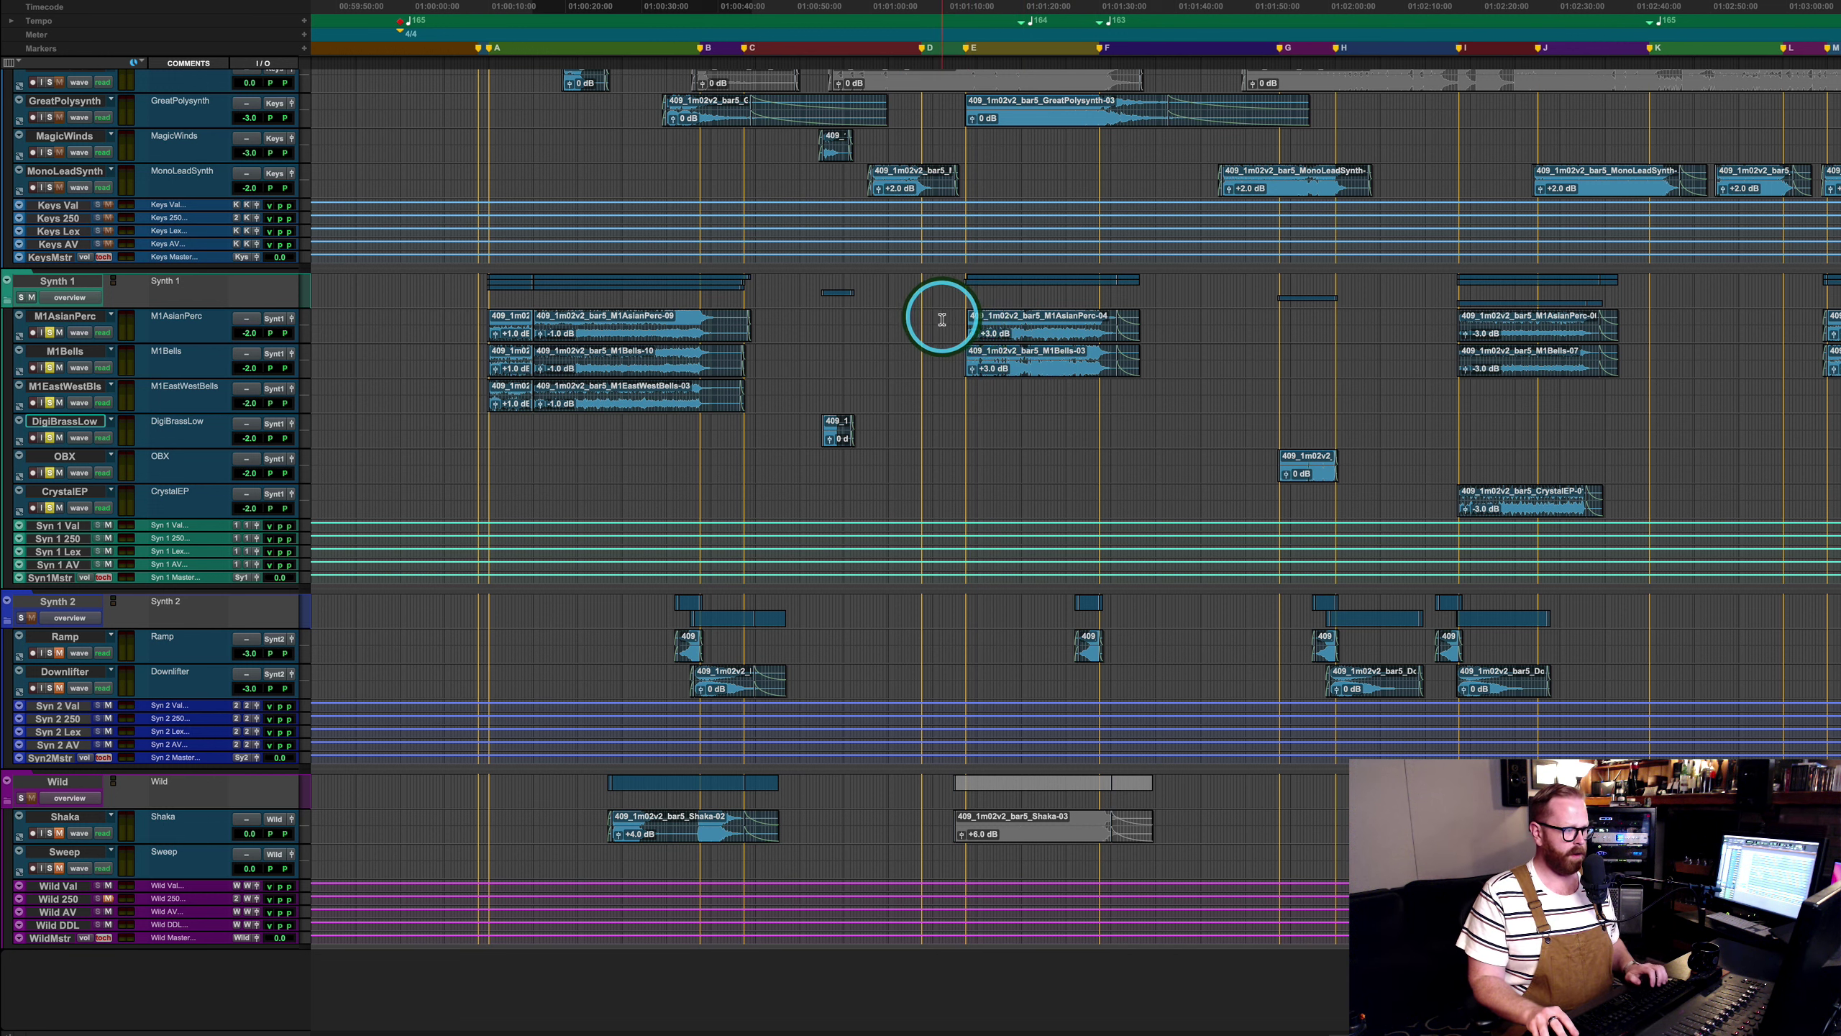
left_click_drag(941, 313, 1192, 364)
left_click(1153, 386, "shift")
key("ctrl+shift+Up")
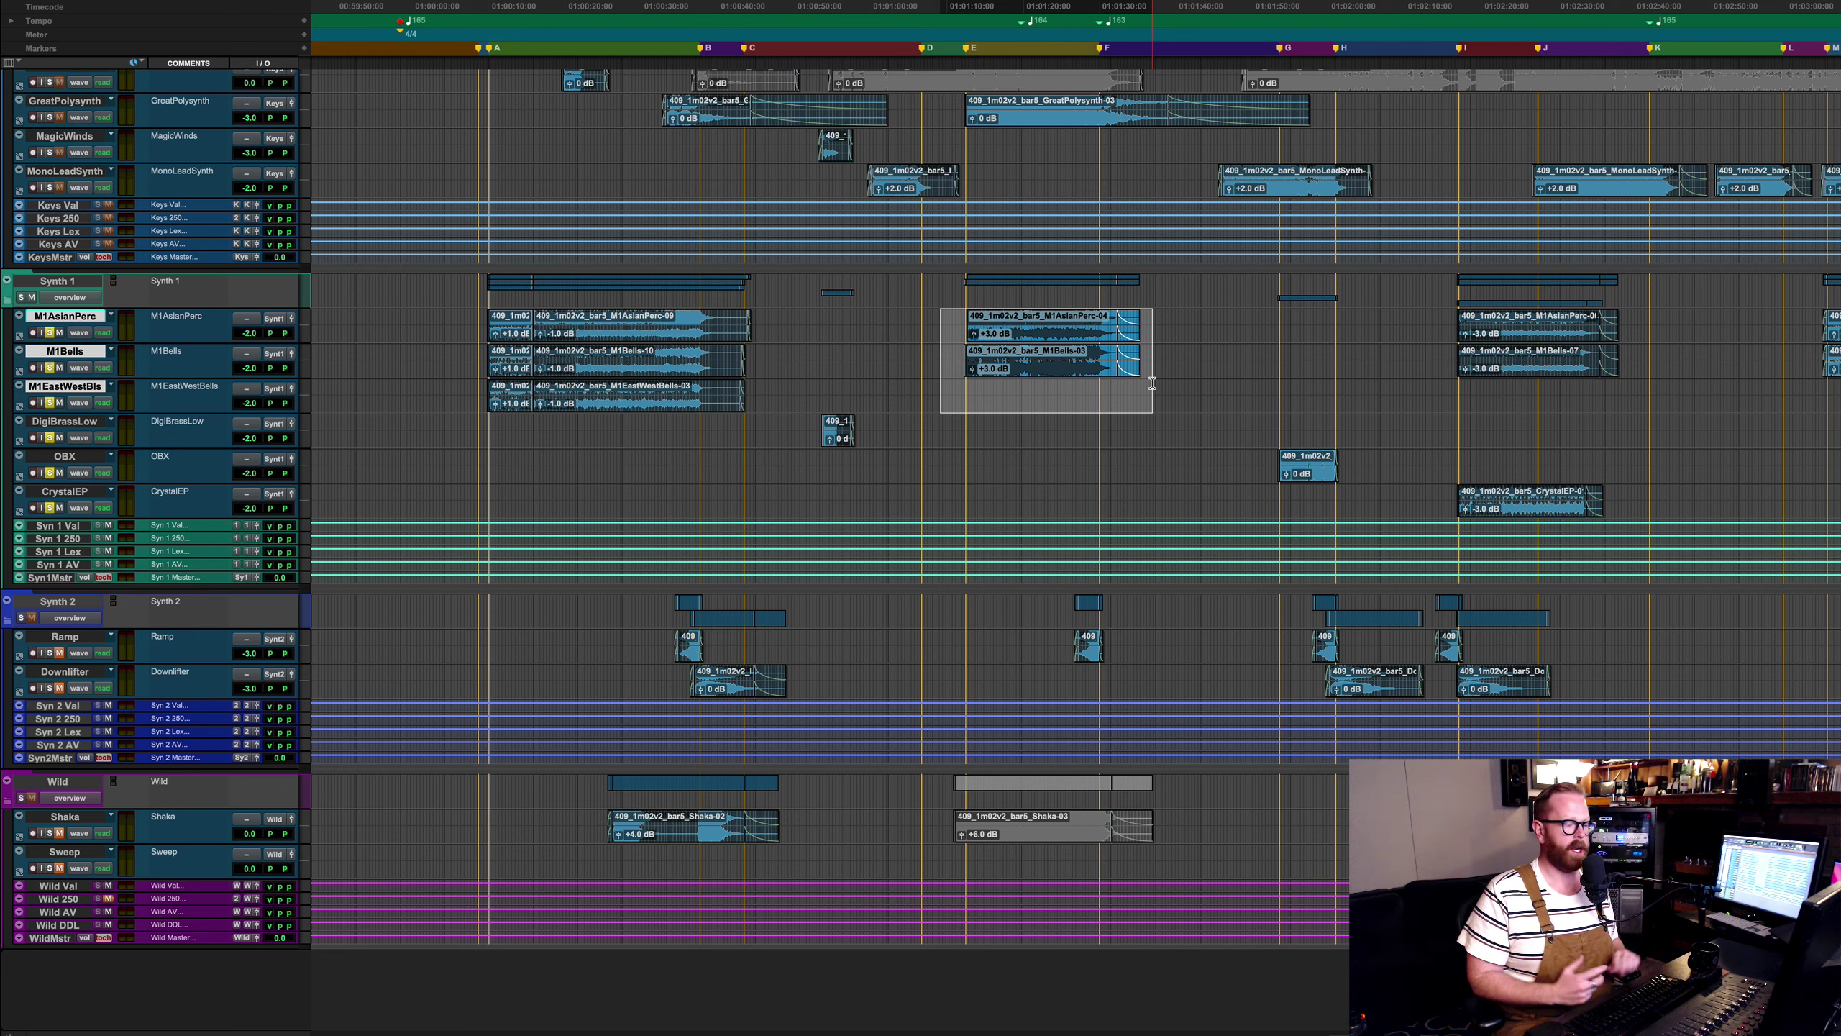
key("ctrl+bracketleft")
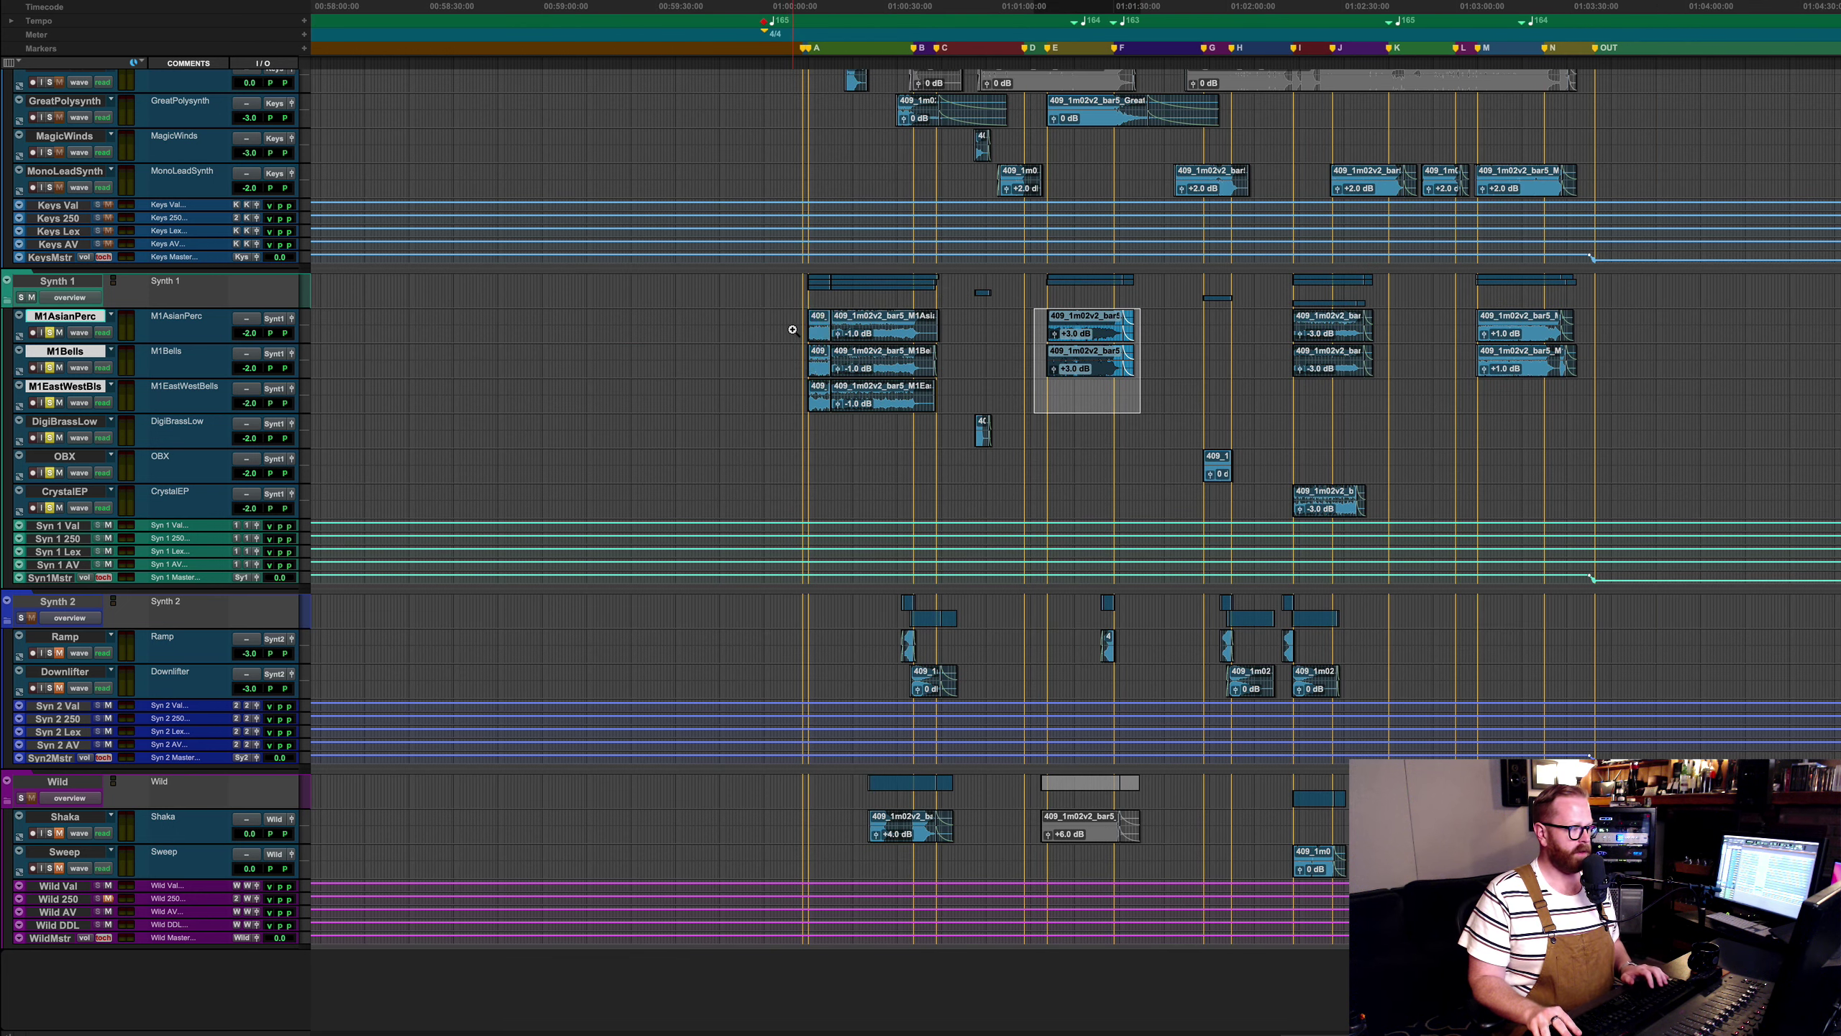
key("ctrl+bracketright")
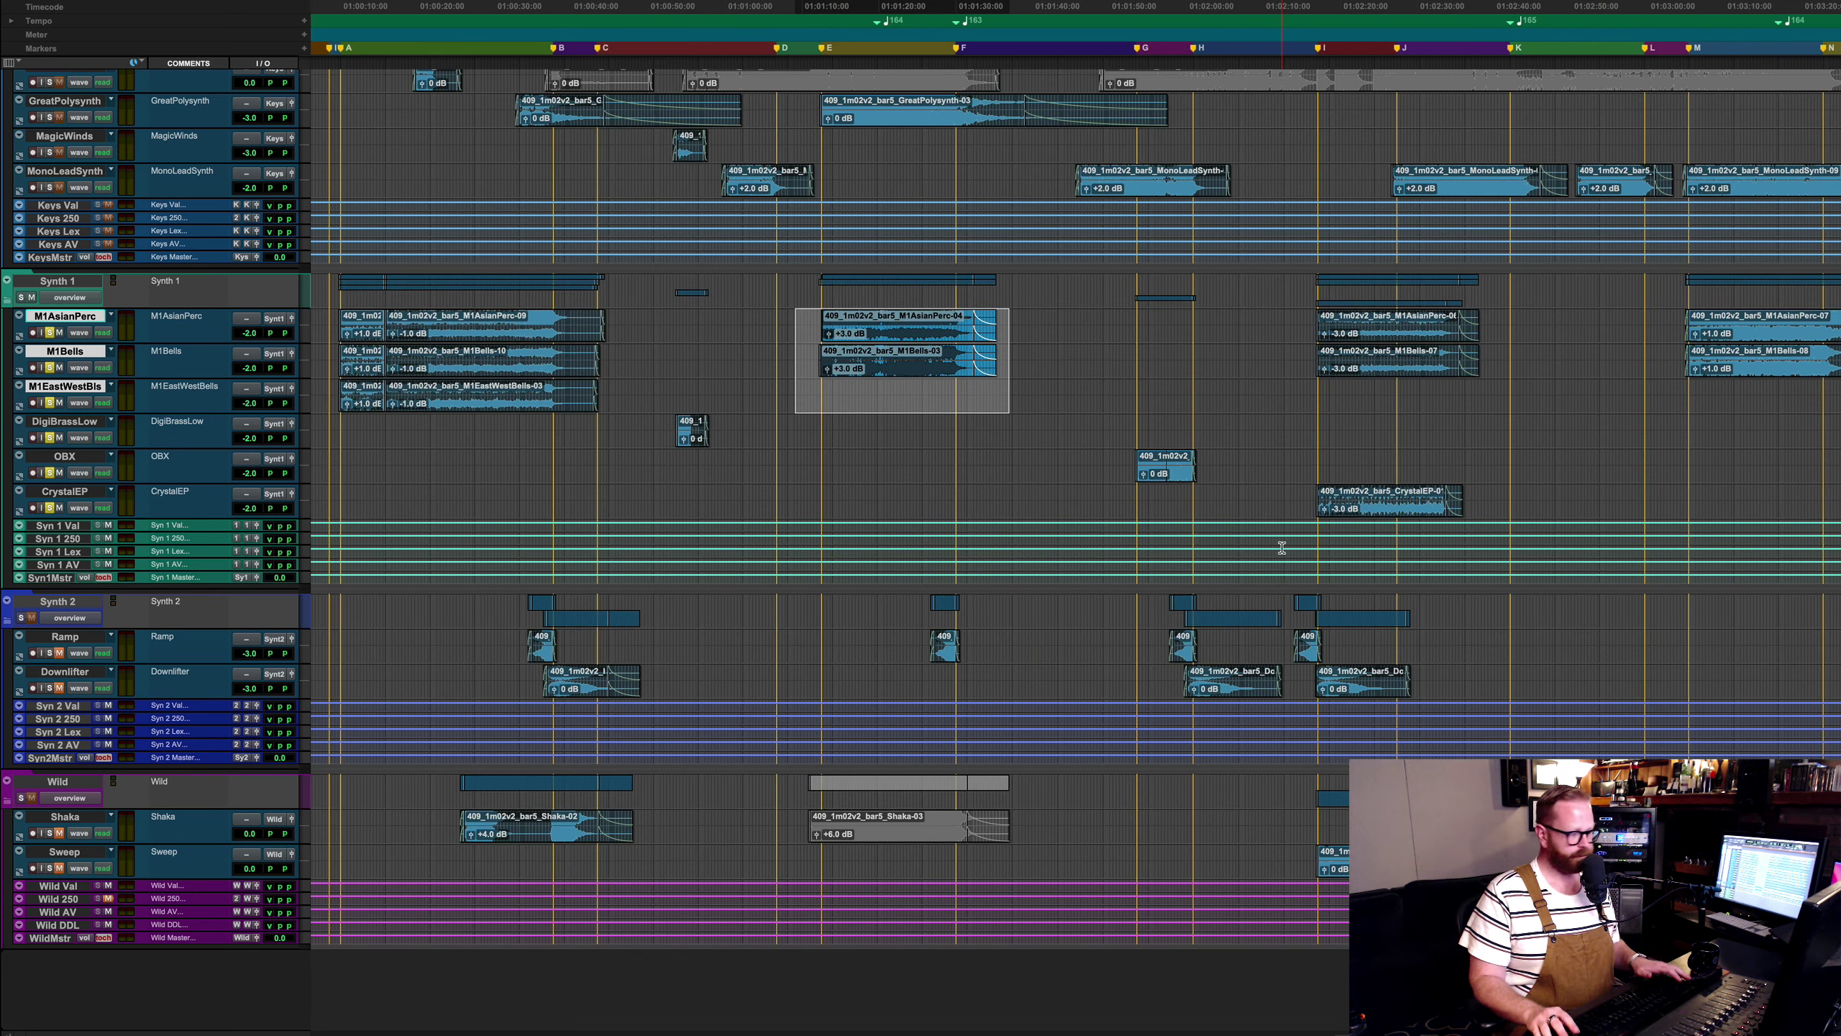
Audition the OBX part on its own track and check its level in the mixer.
left_click(790, 446)
left_click(844, 479)
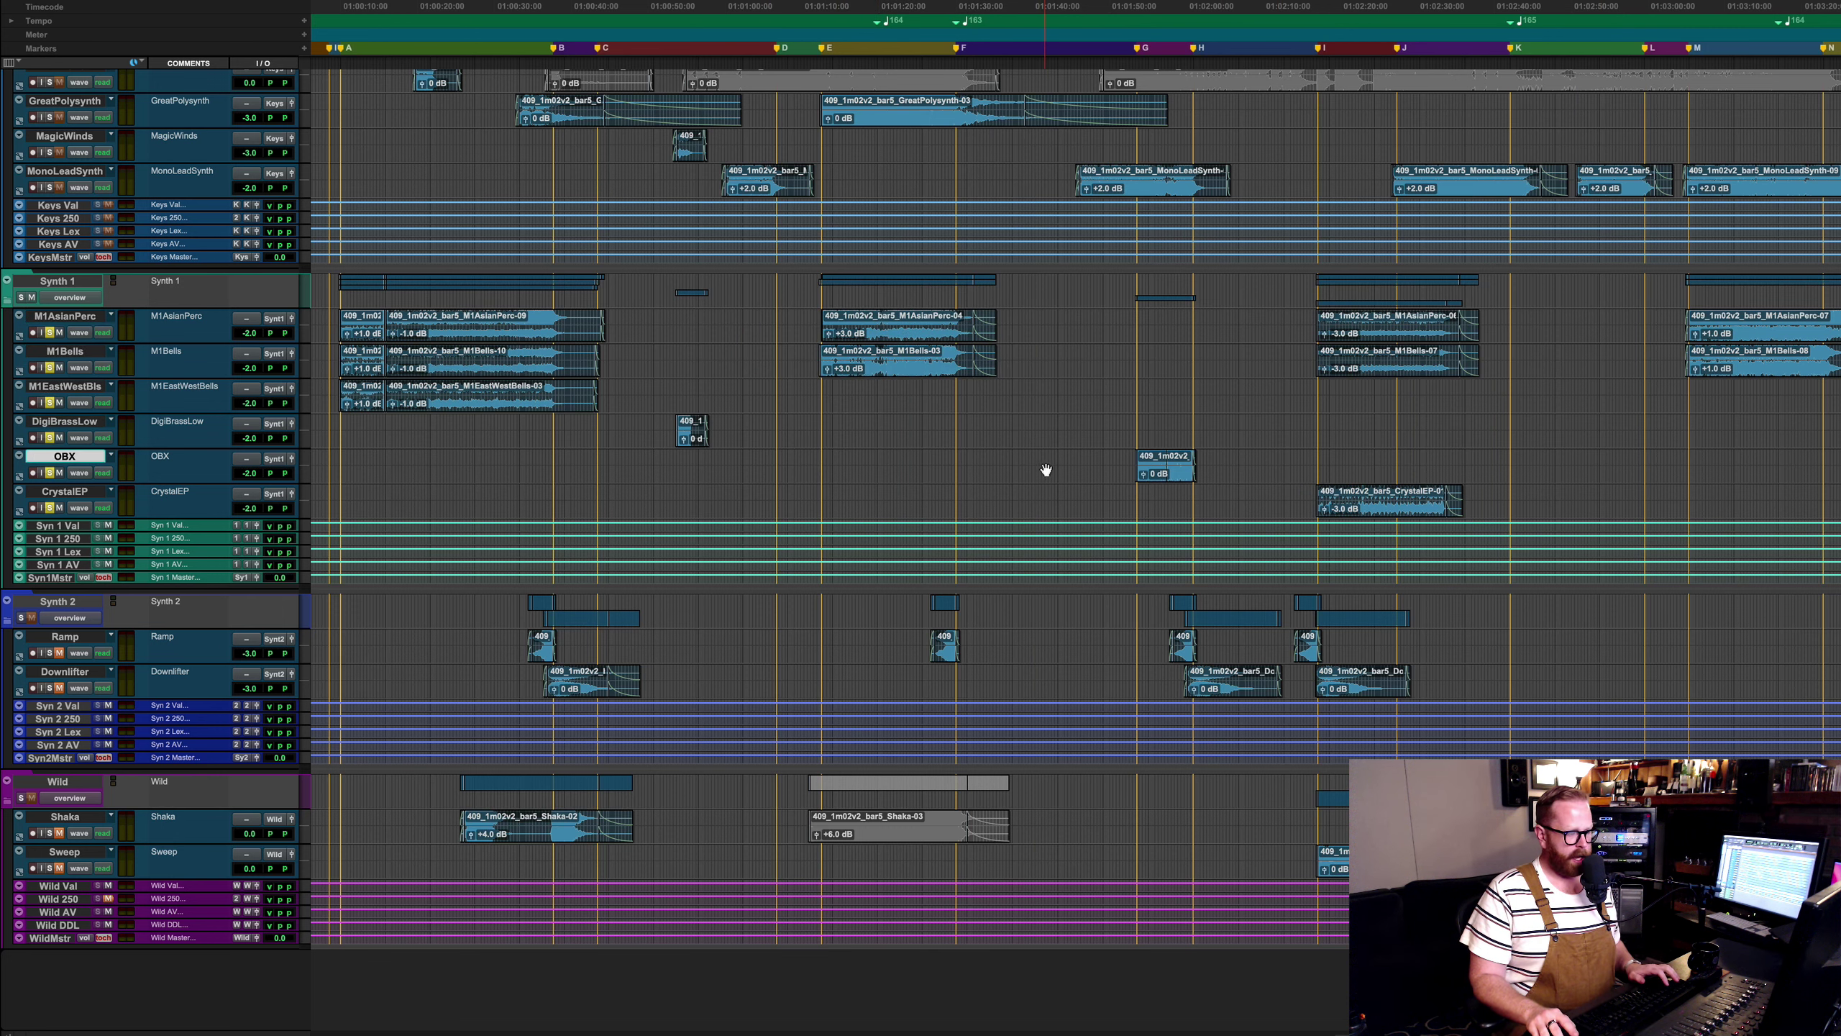
key("space")
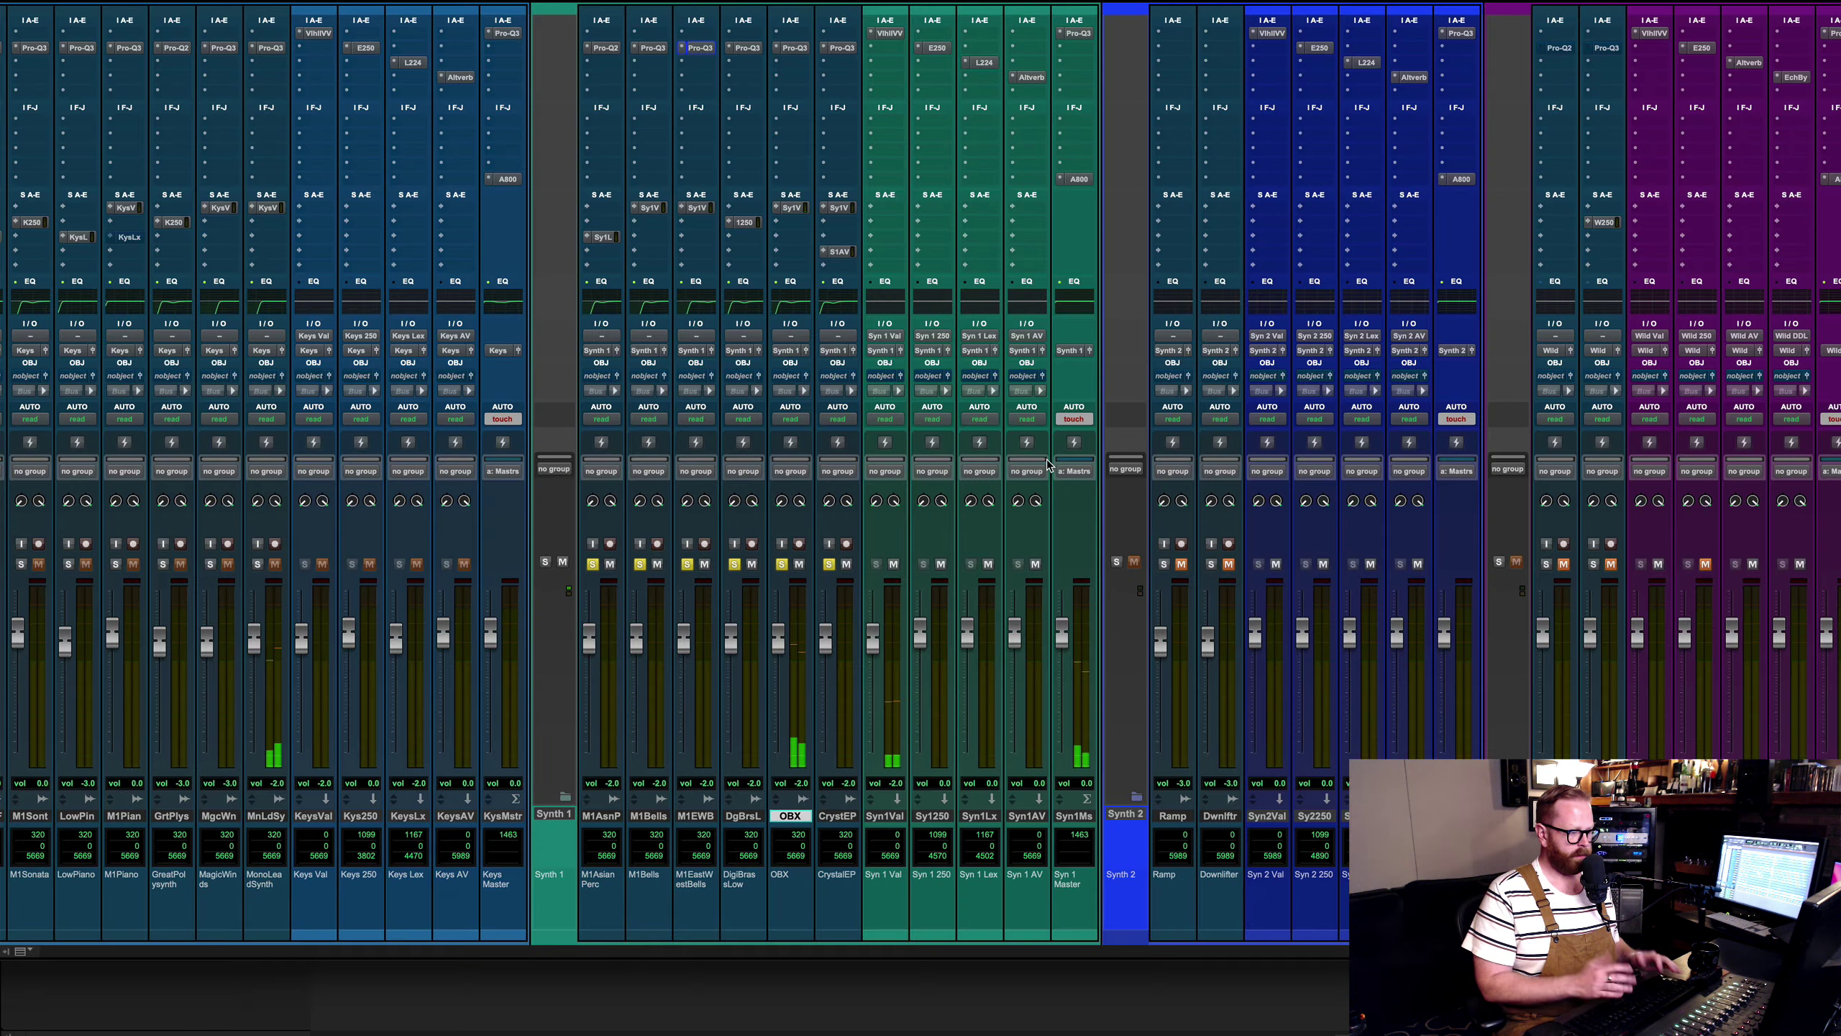
key("super+equal")
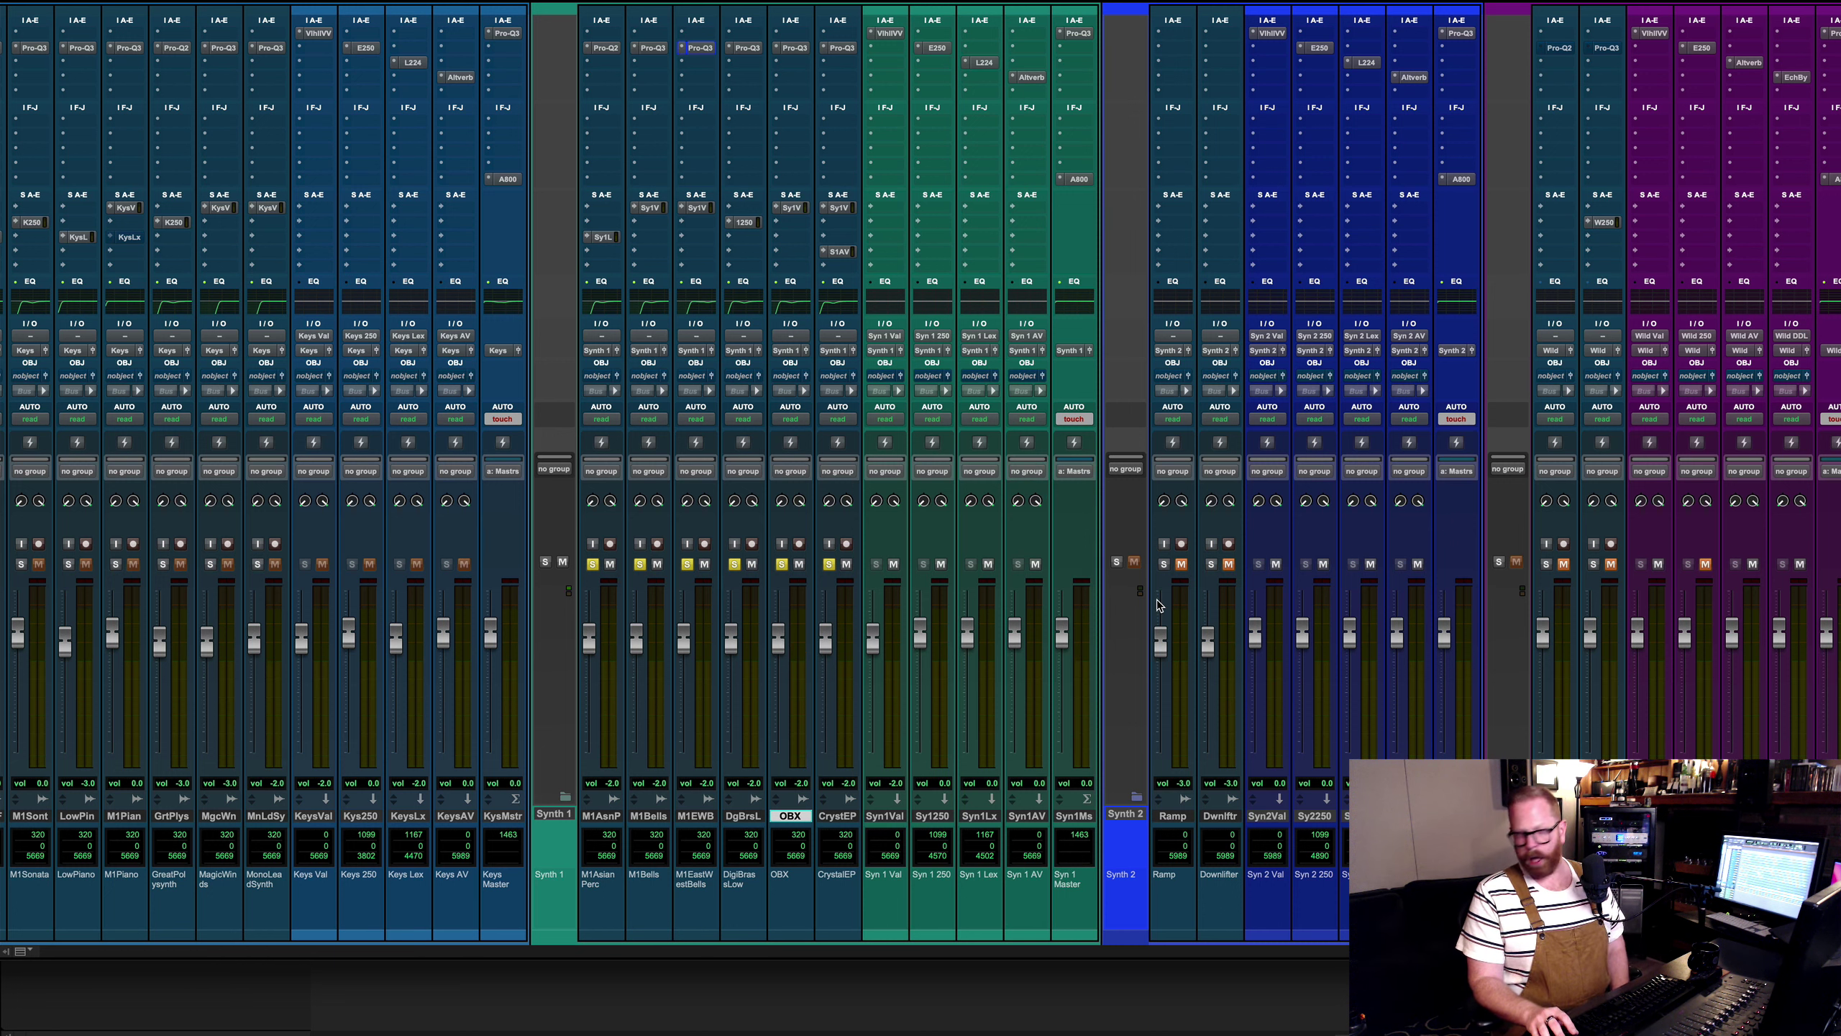
key("super+equal")
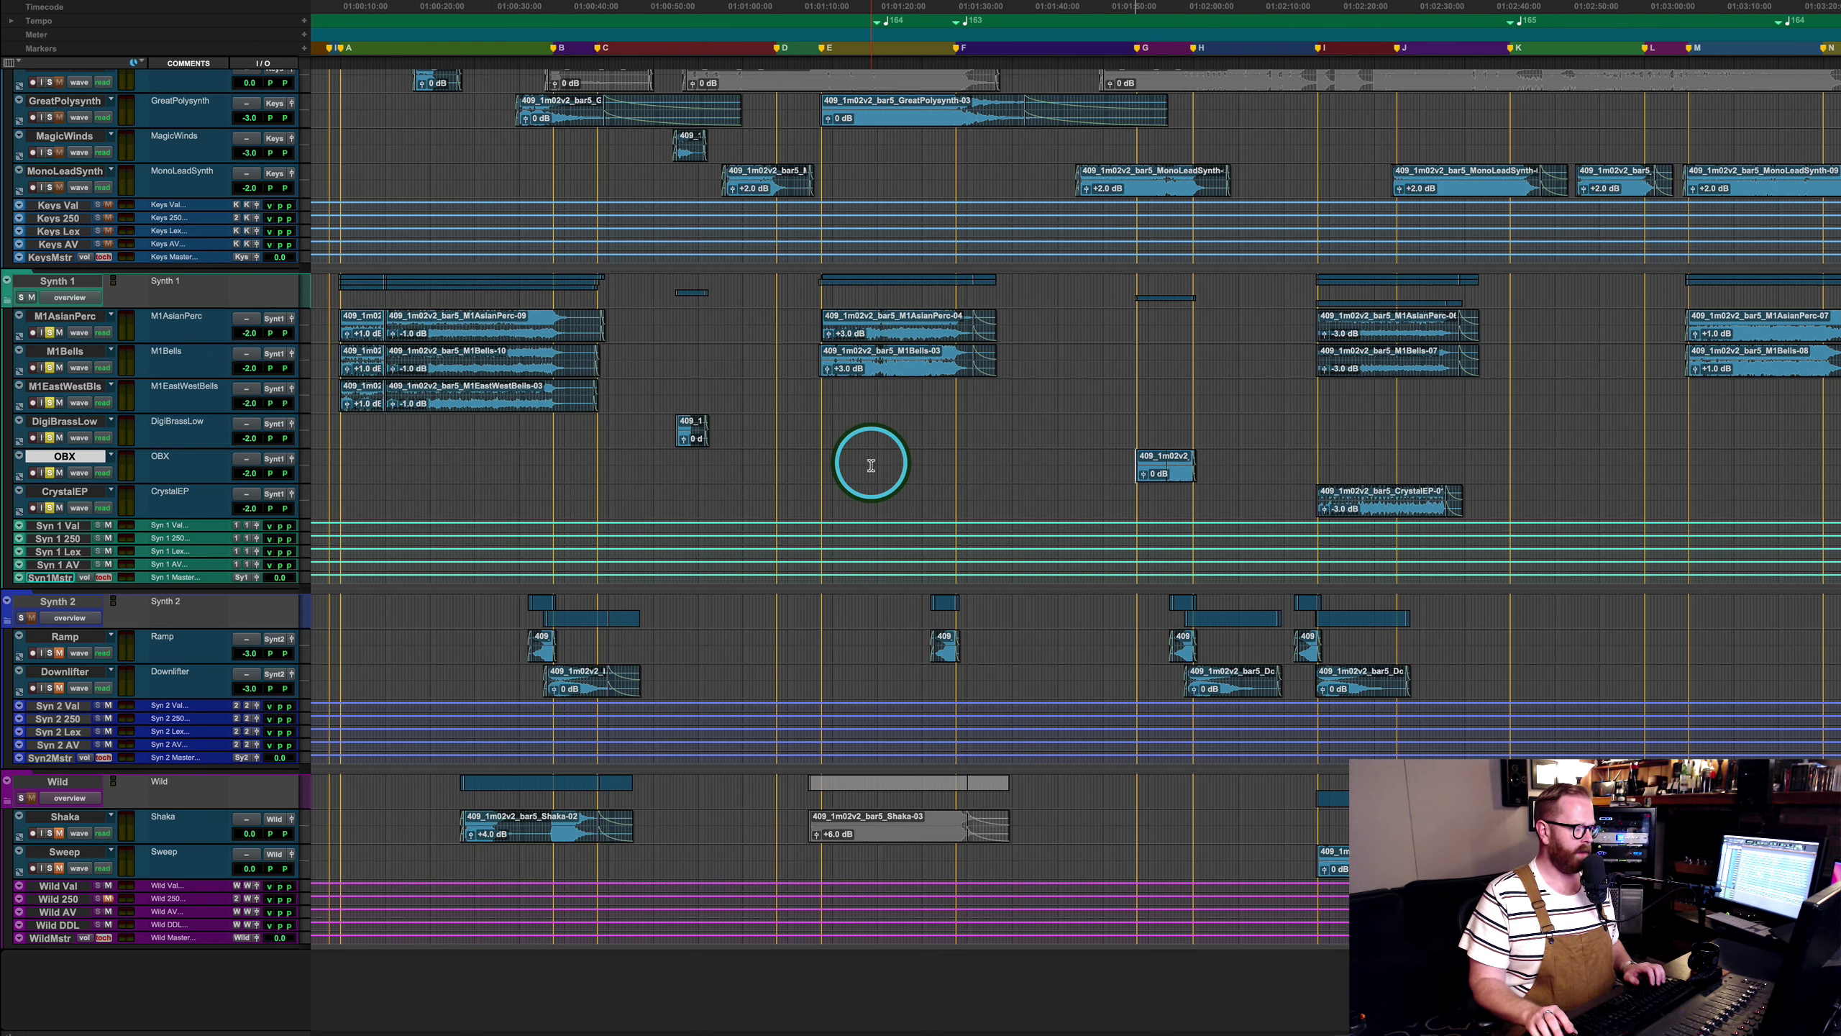
Mute the Synth 1 folder and play the Ramp and Downlifter tracks from the start of the first Ramp clip.
left_click(510, 669)
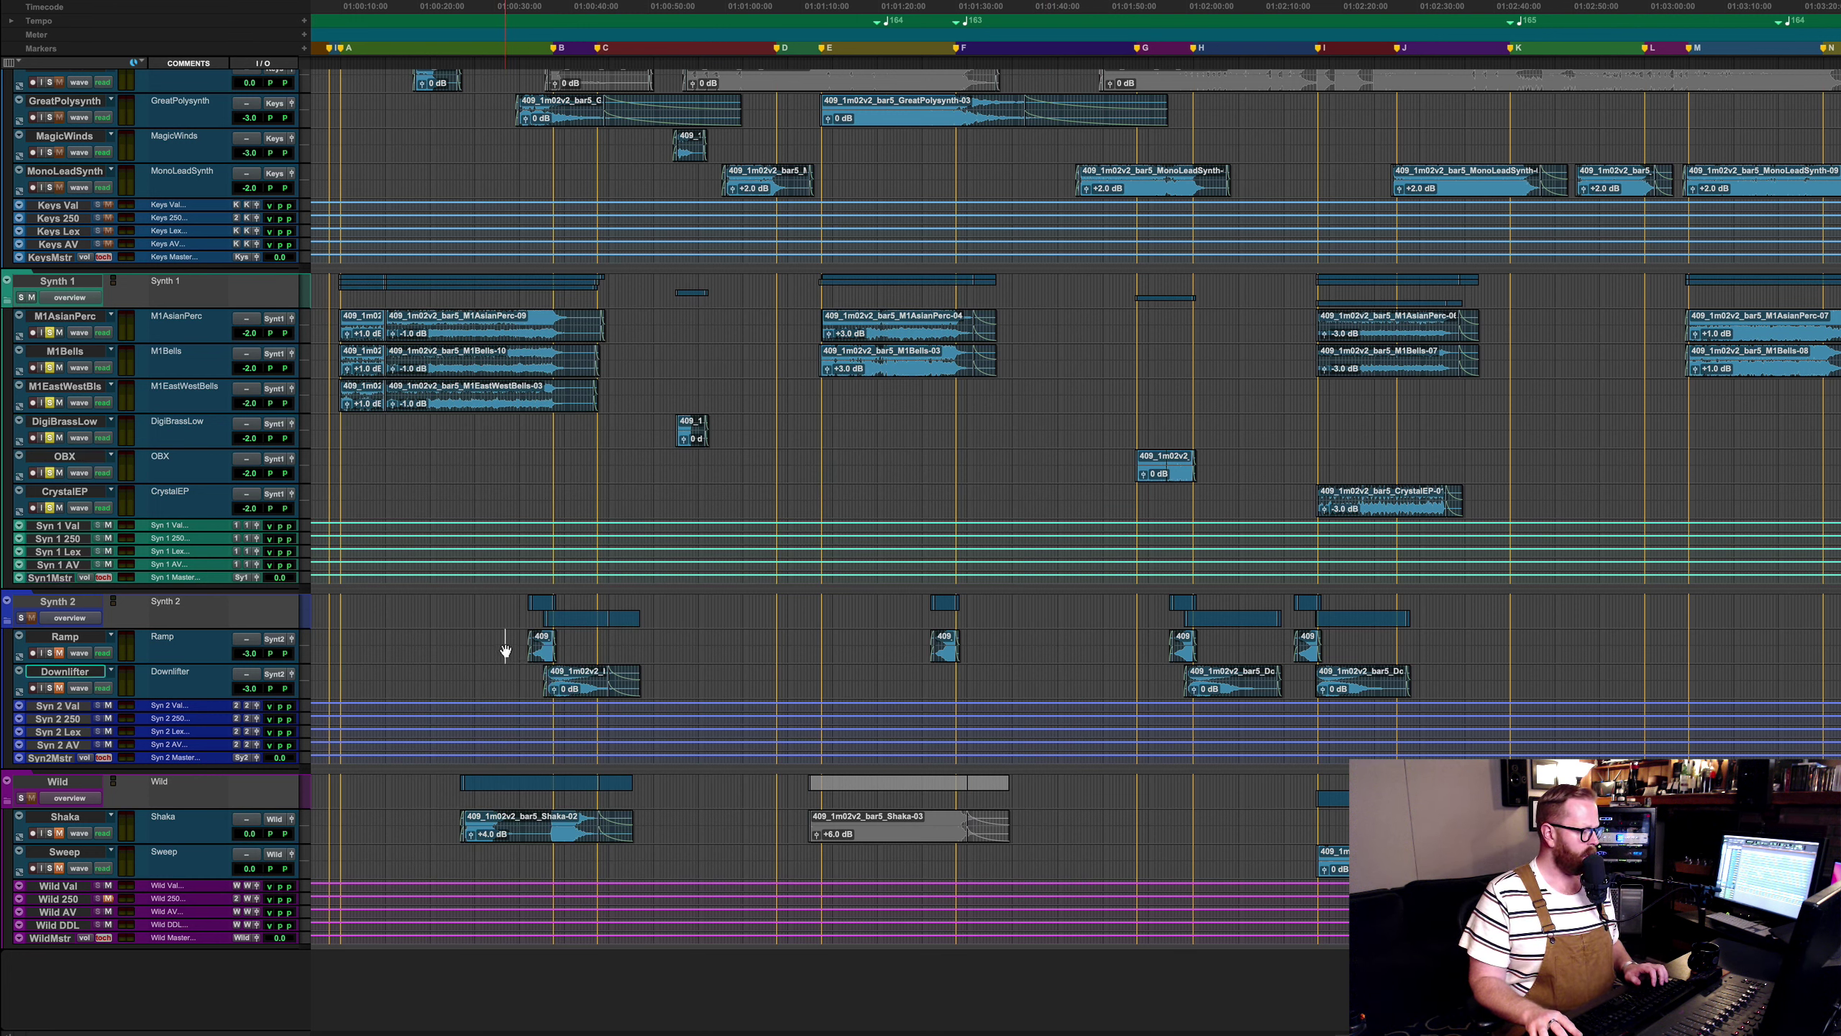
left_click_drag(505, 644, 519, 685)
key("Tab")
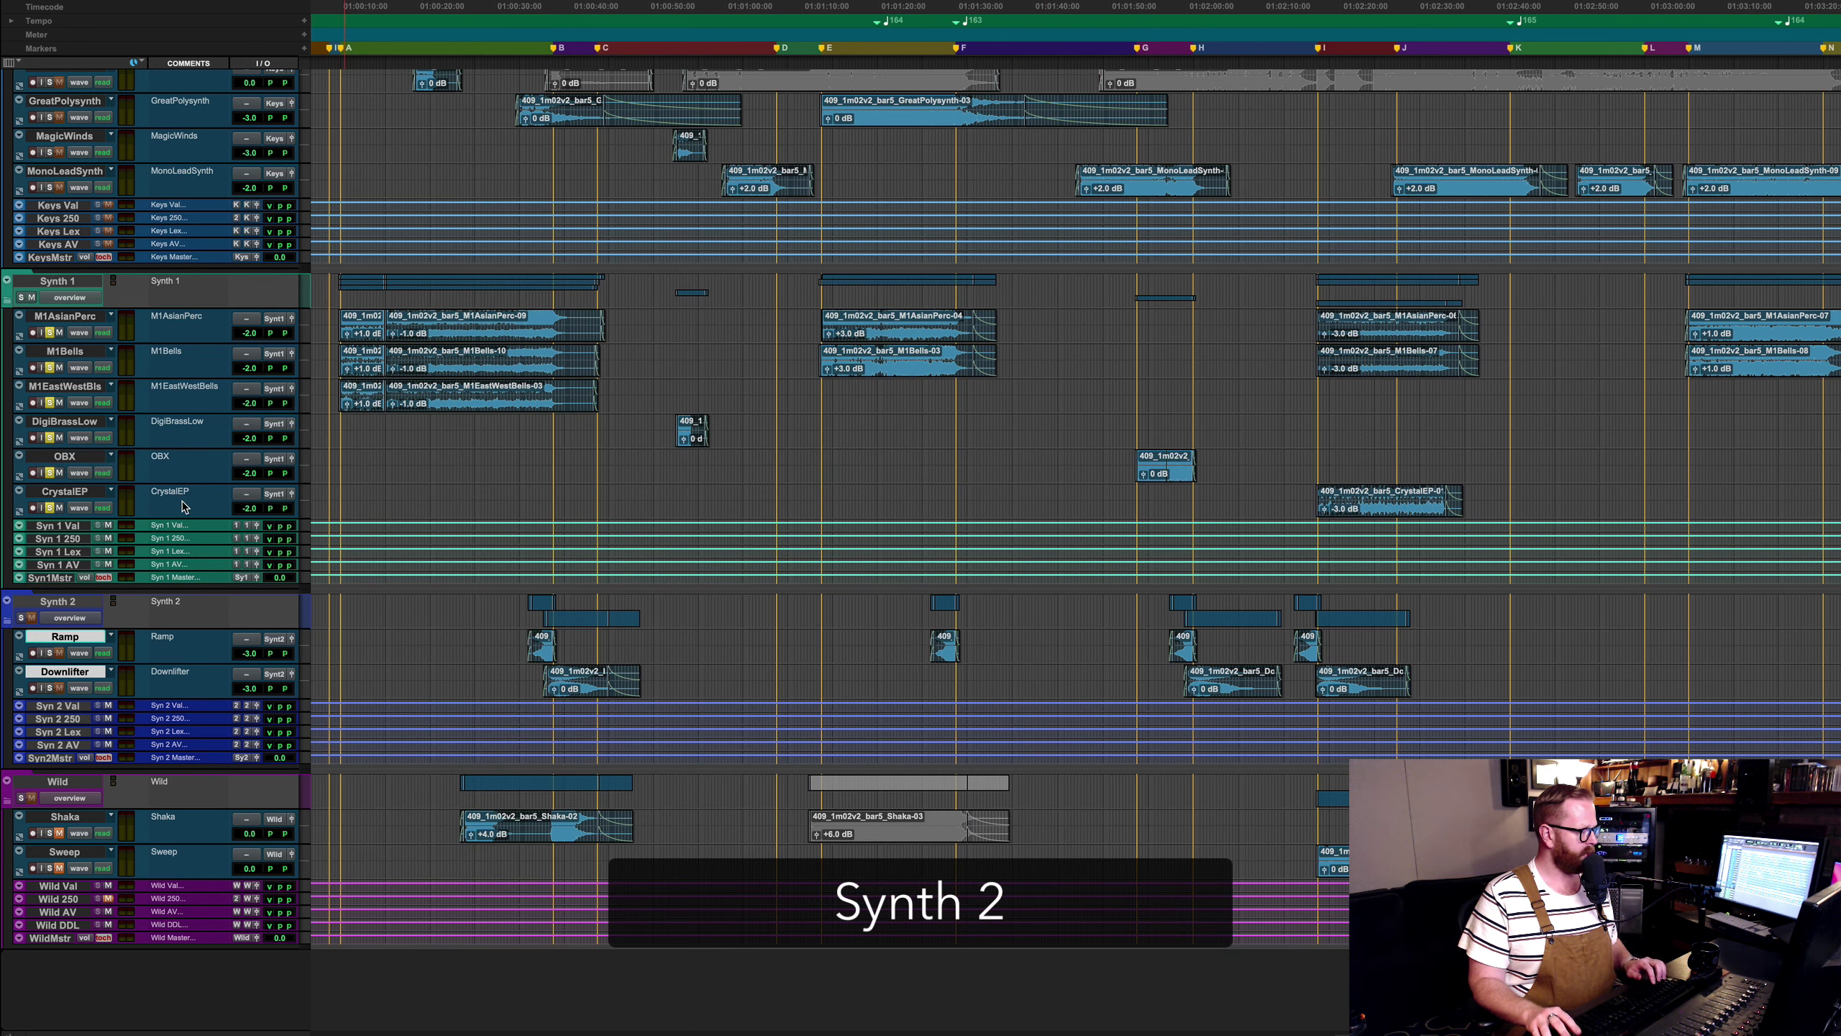
left_click(32, 298)
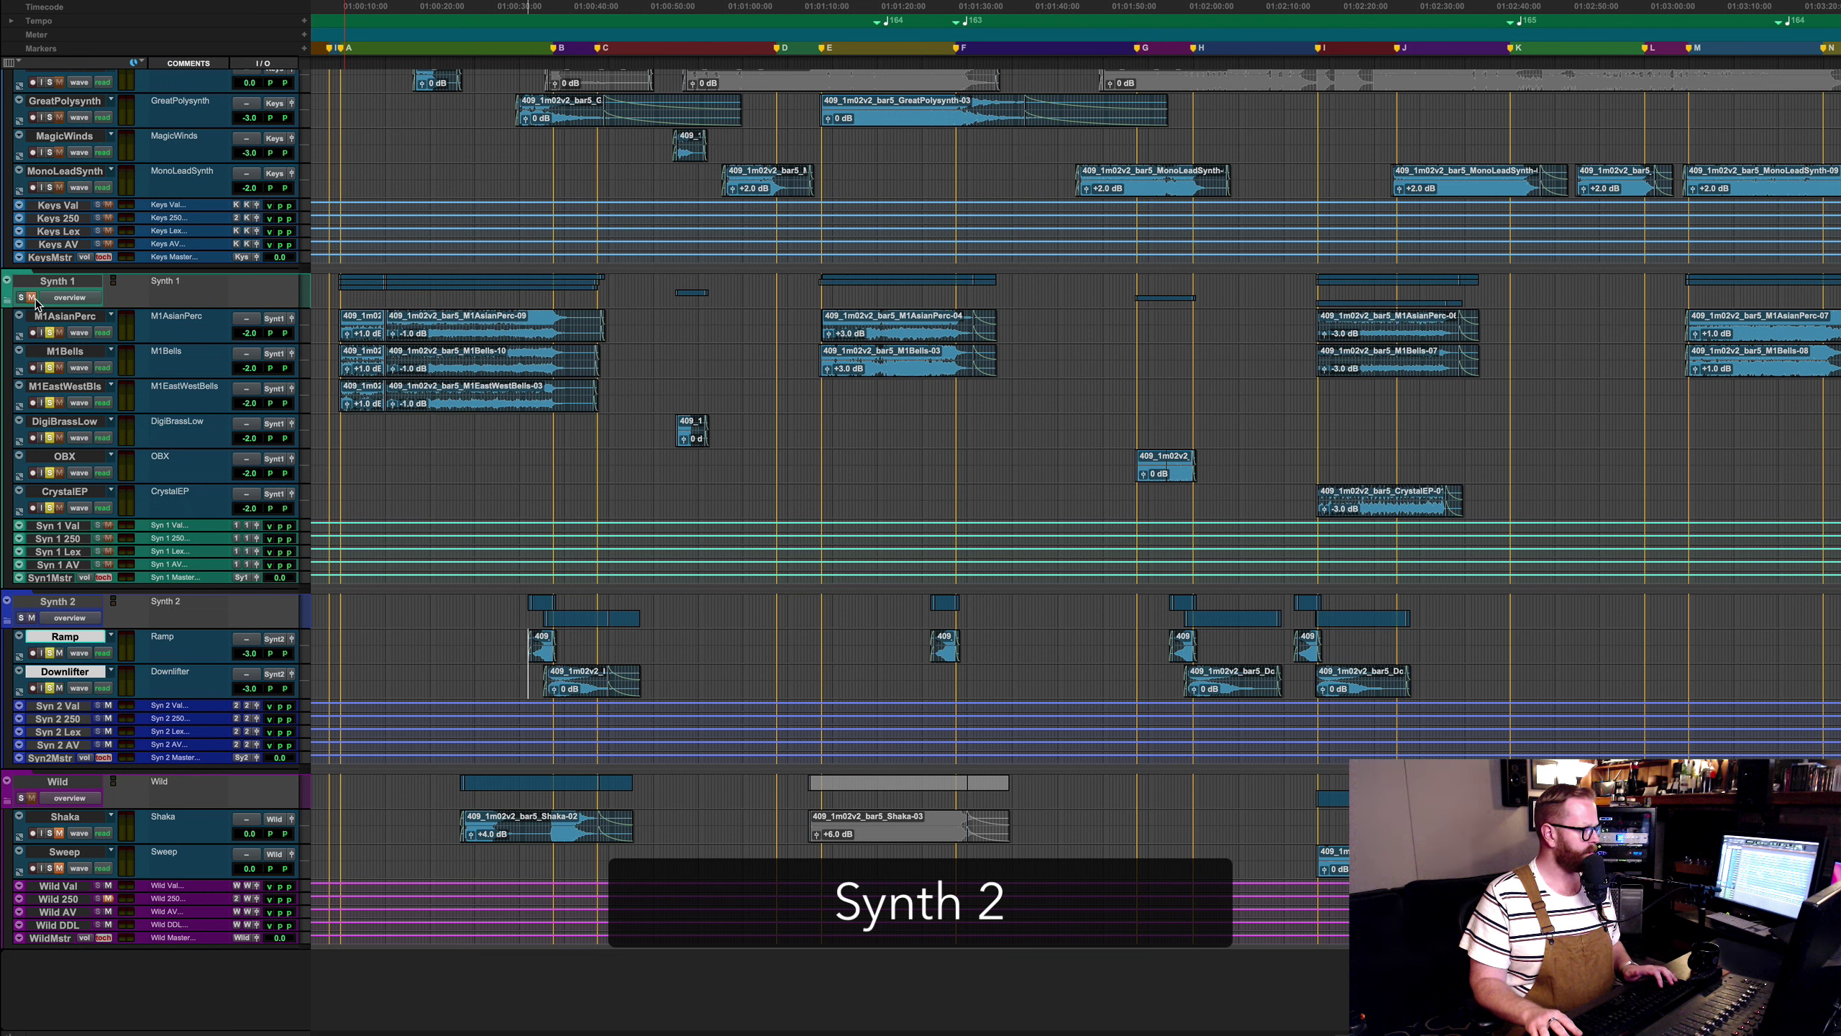
key("space")
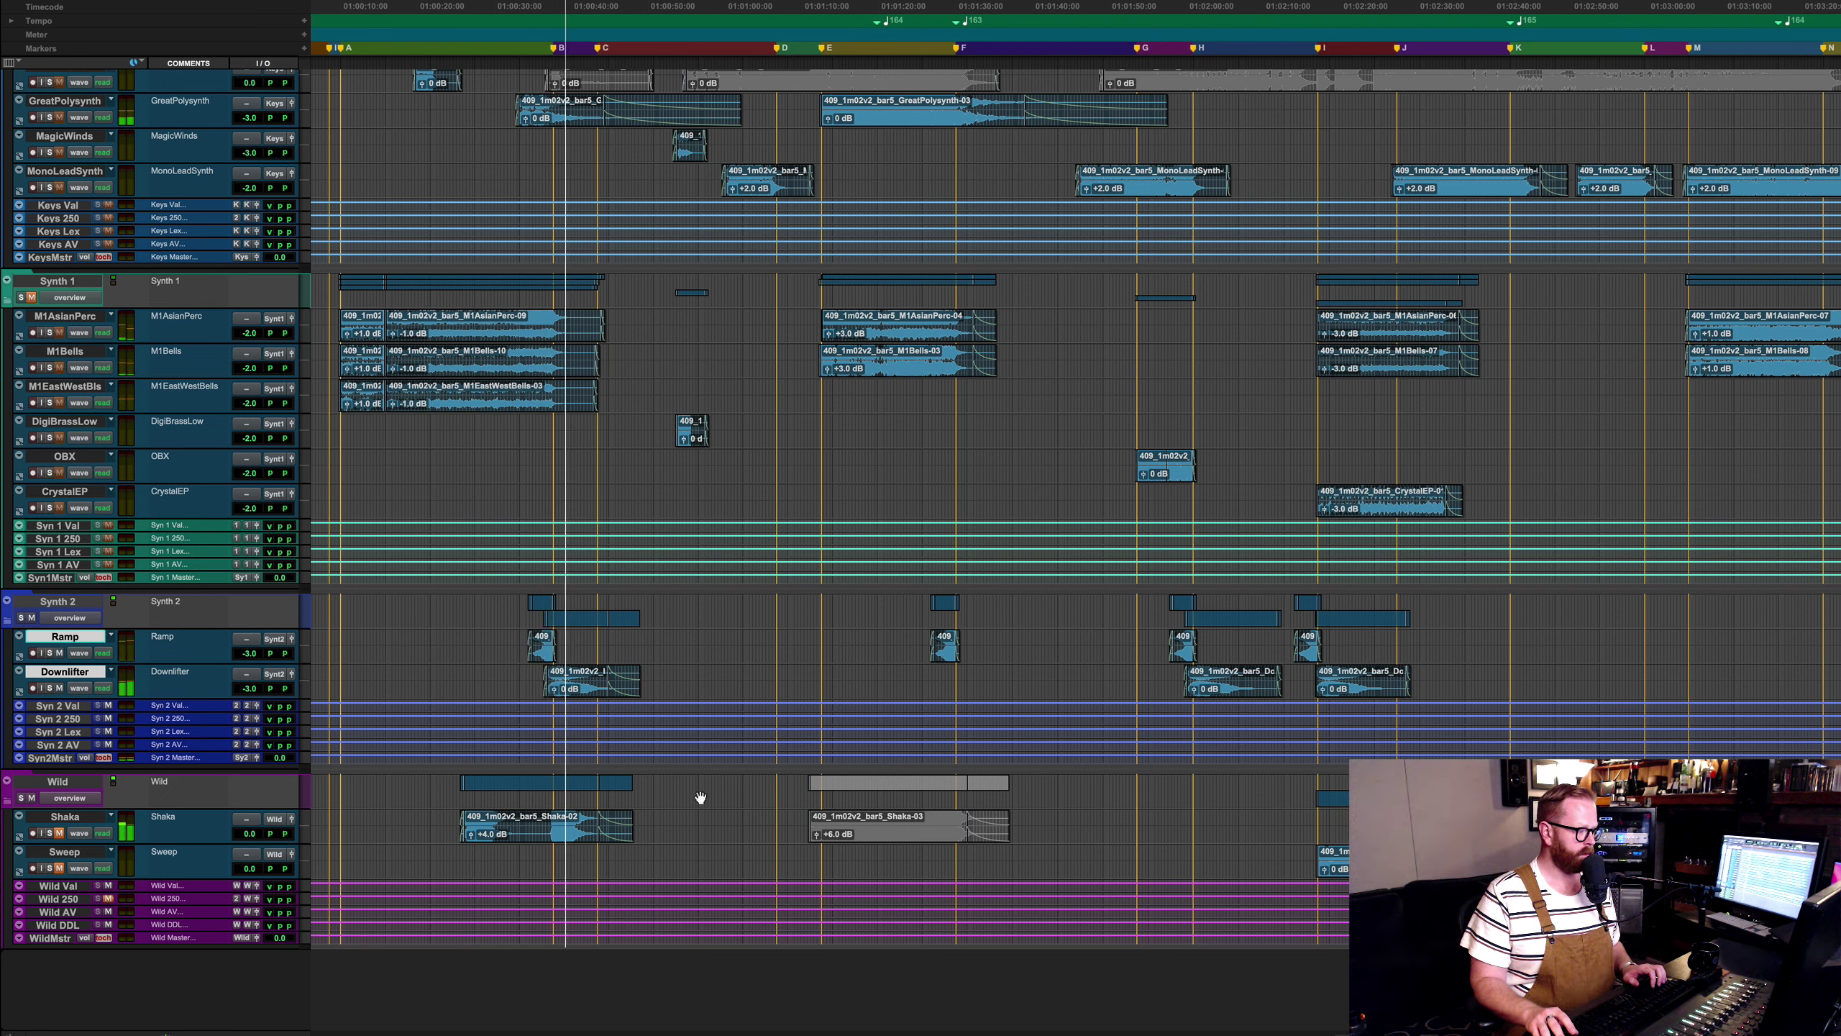
left_click(1176, 681)
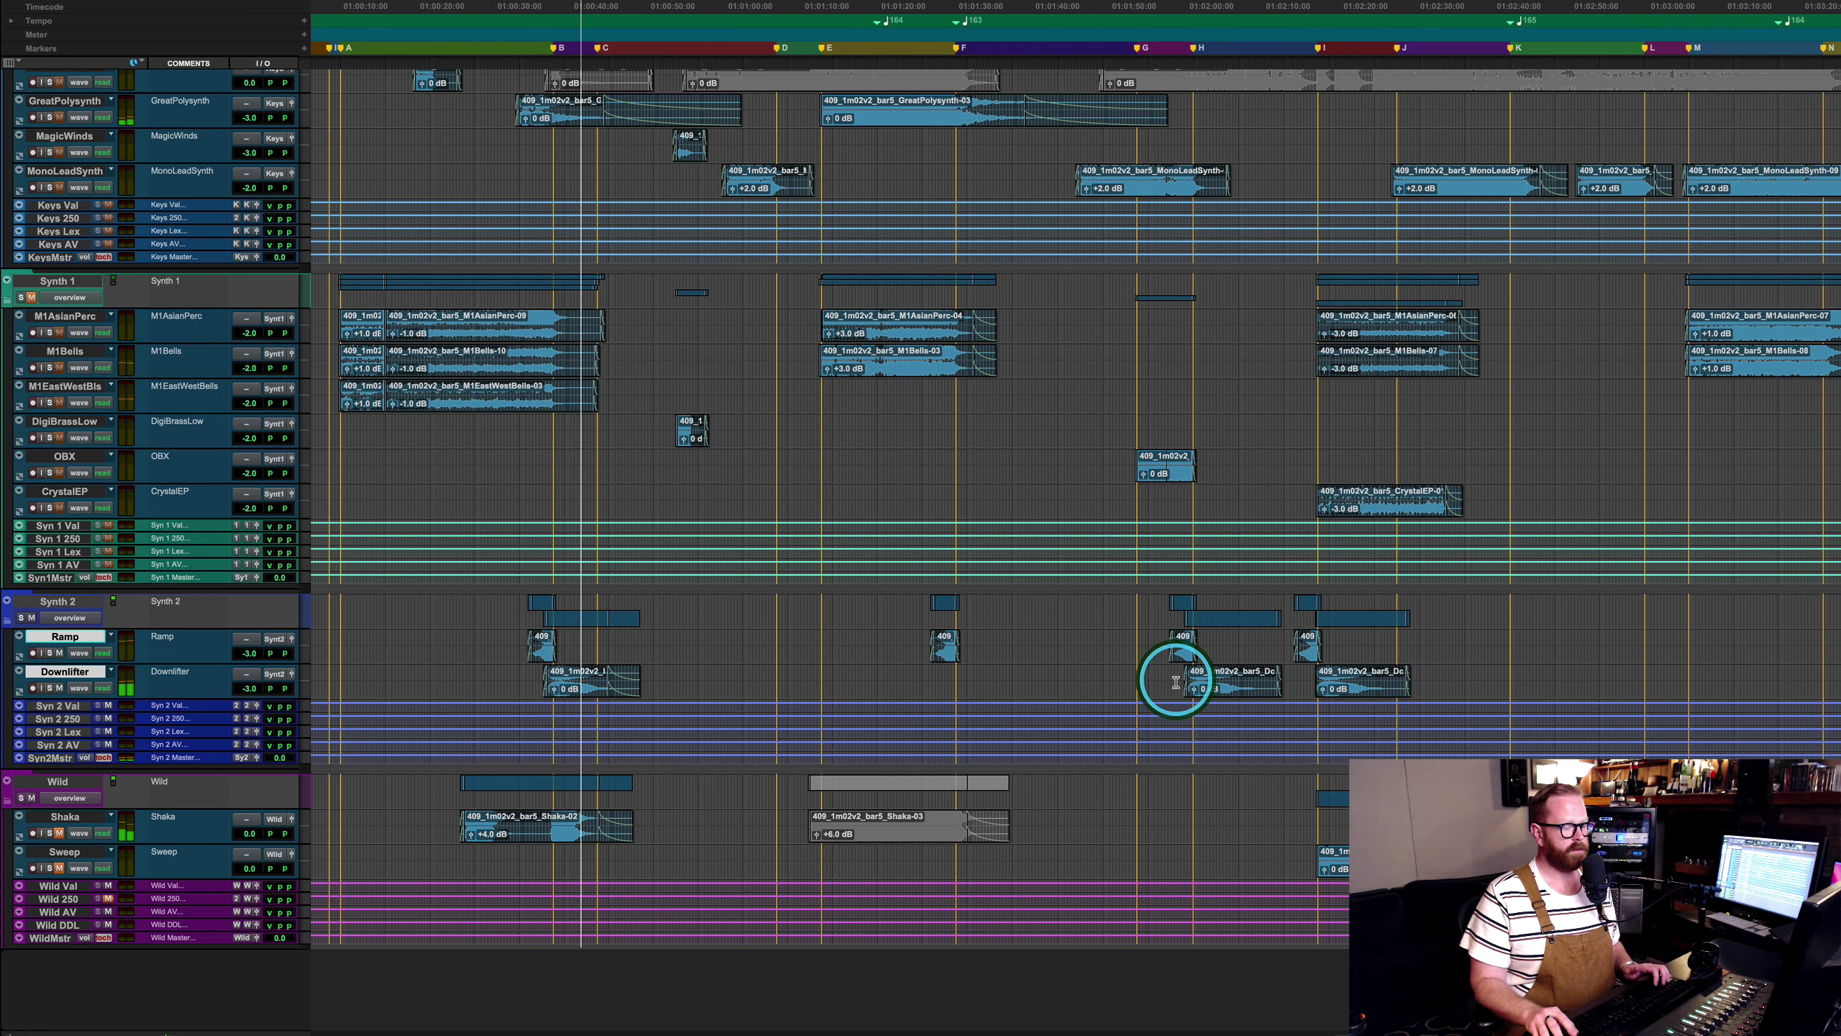
Audition the Ramp and Downlifter clips around marker H and check the Synth 2 channels in the mixer.
key("space")
key("space")
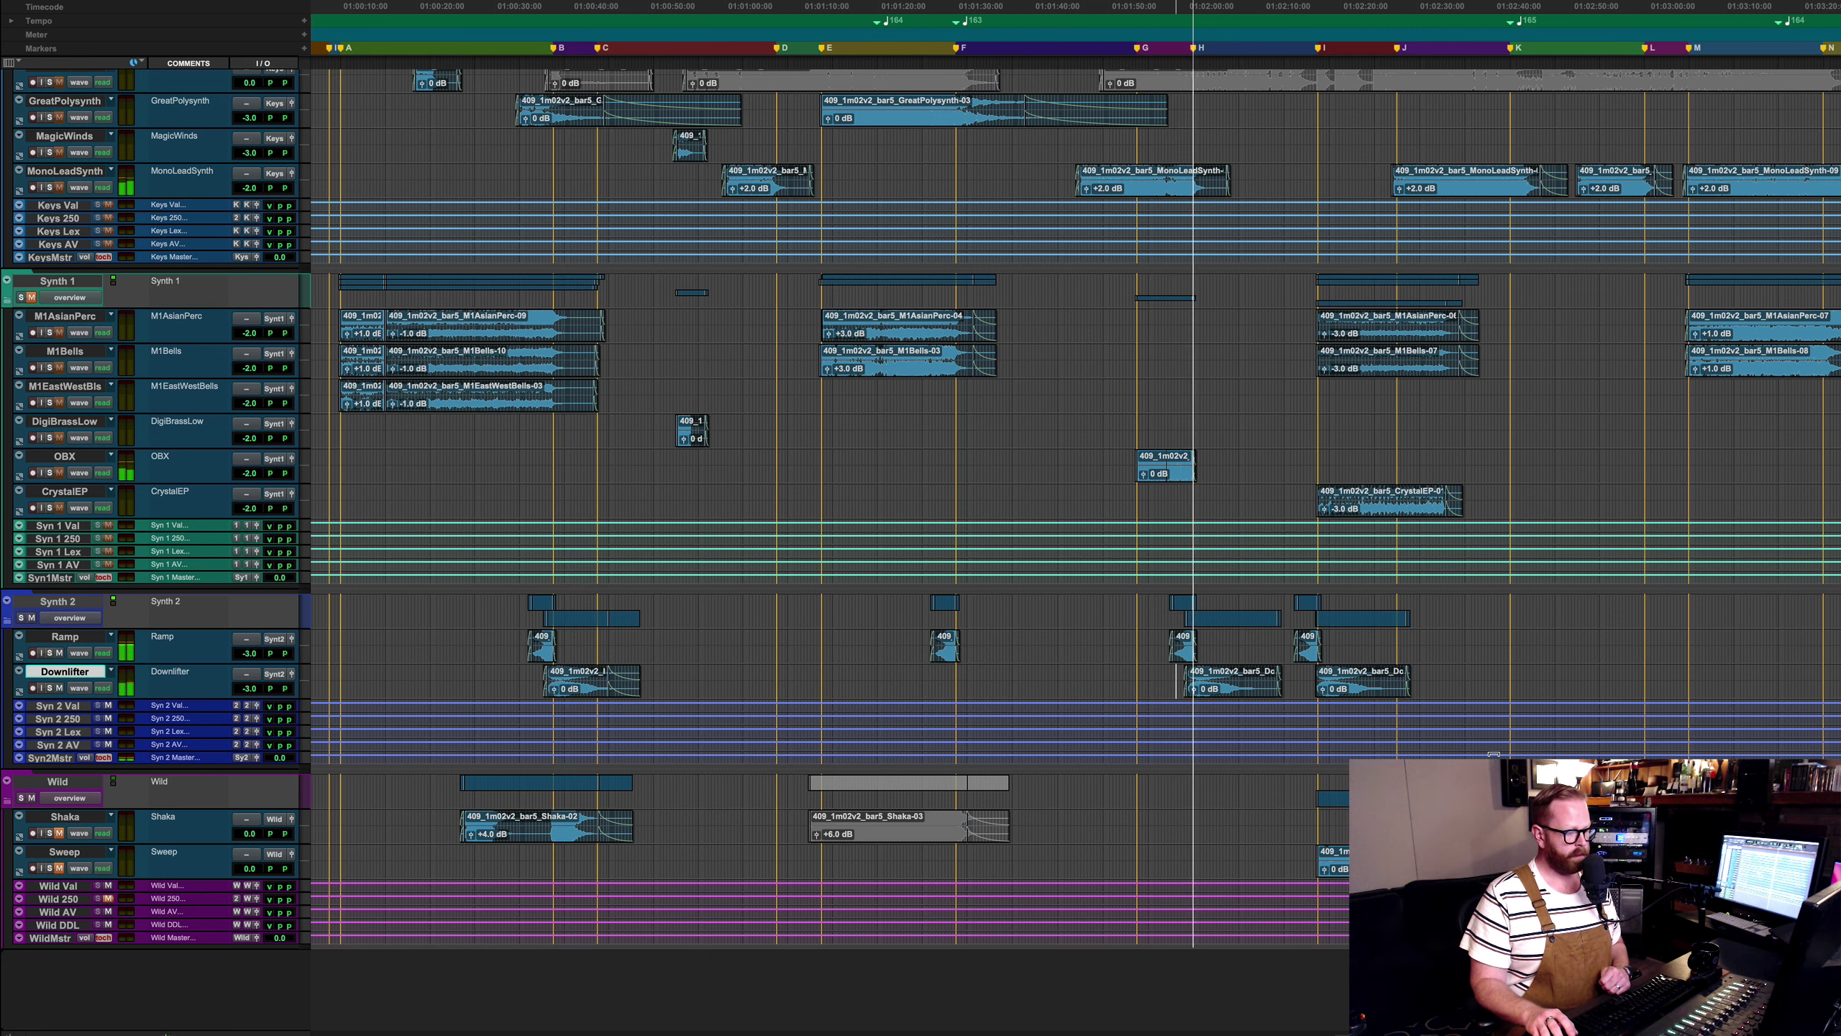
key("space")
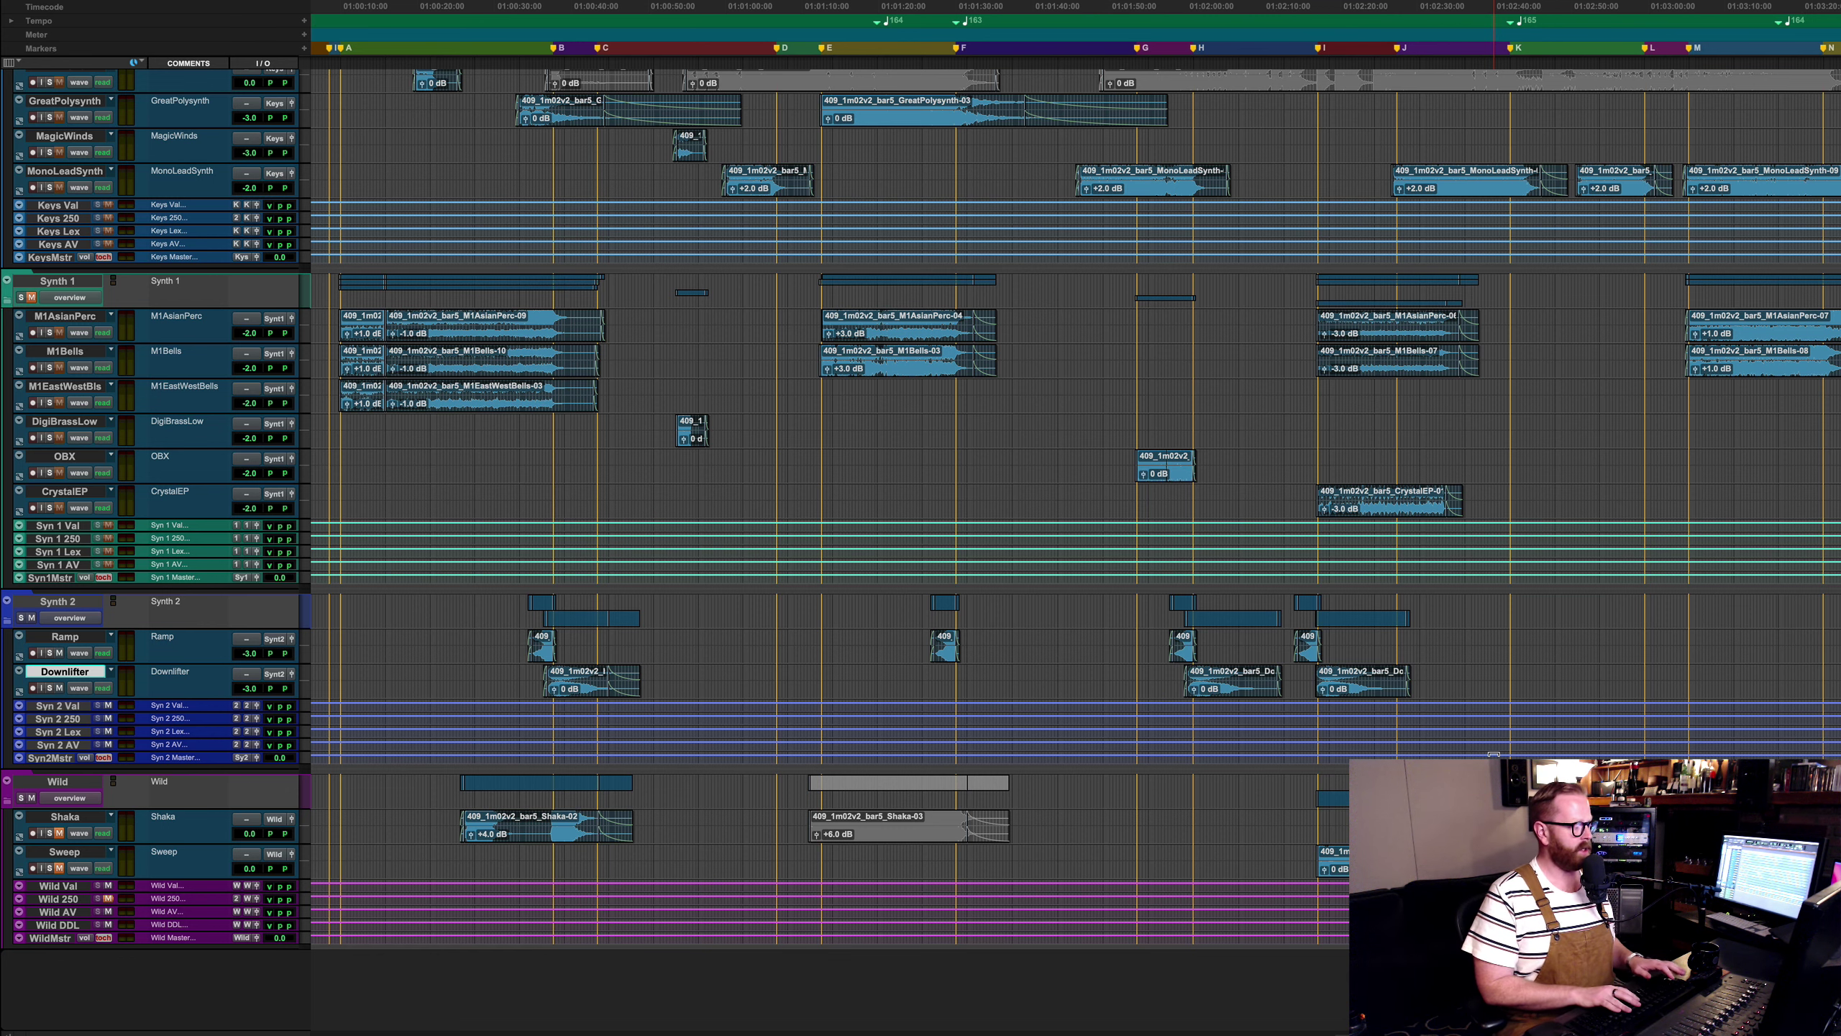
key("super+equal")
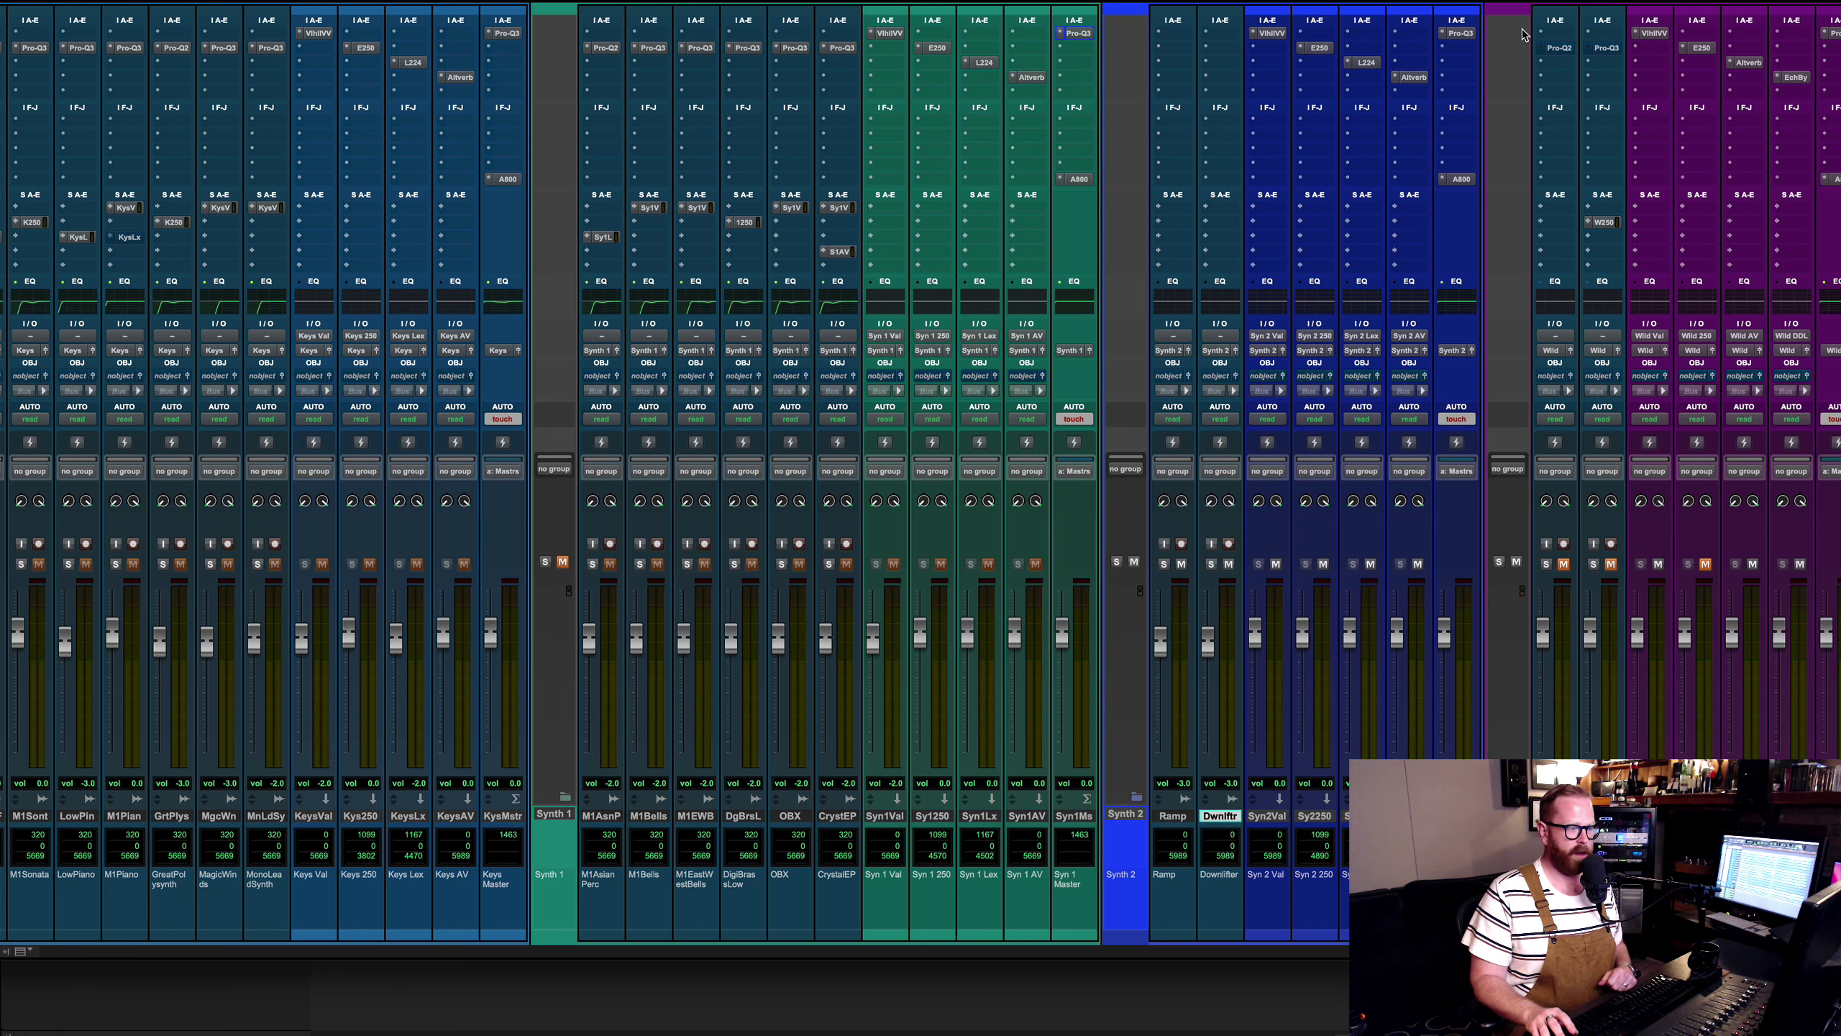
key("super+equal")
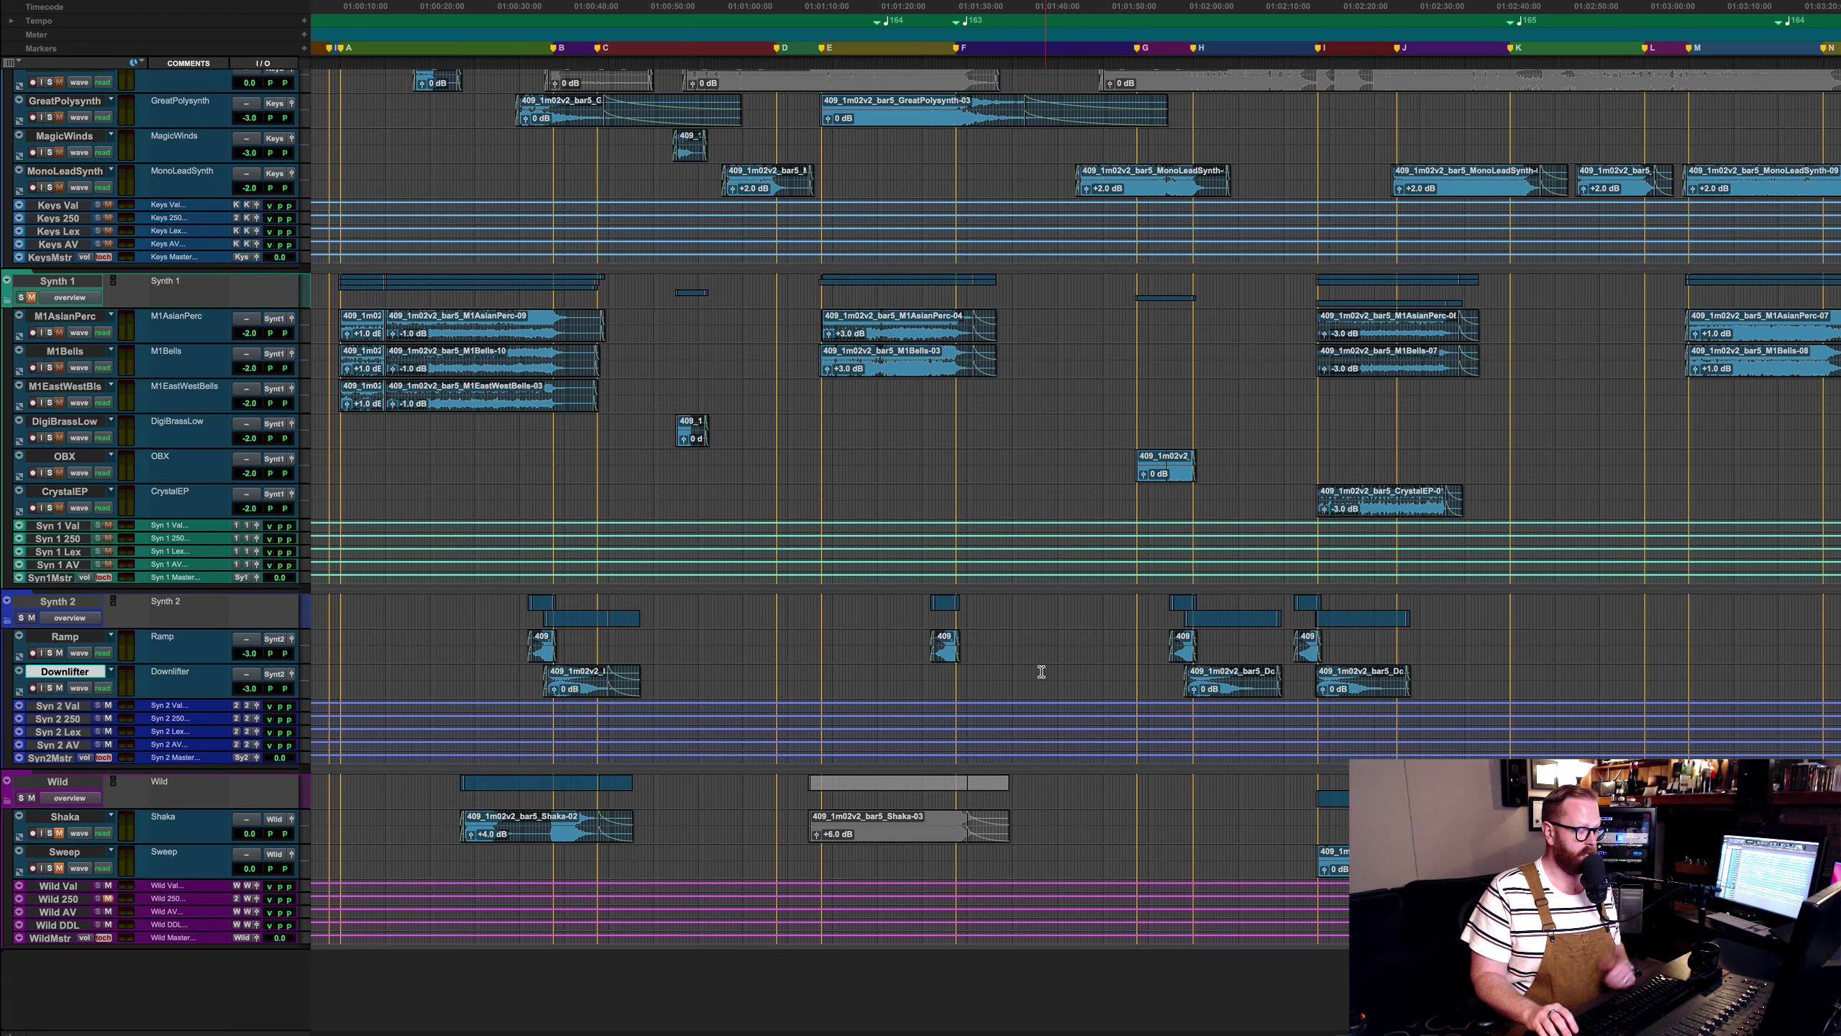
Audition the Shaka track soloed from its first clip and inspect its Pro-Q 2 EQ curve in the mixer.
left_click(451, 831)
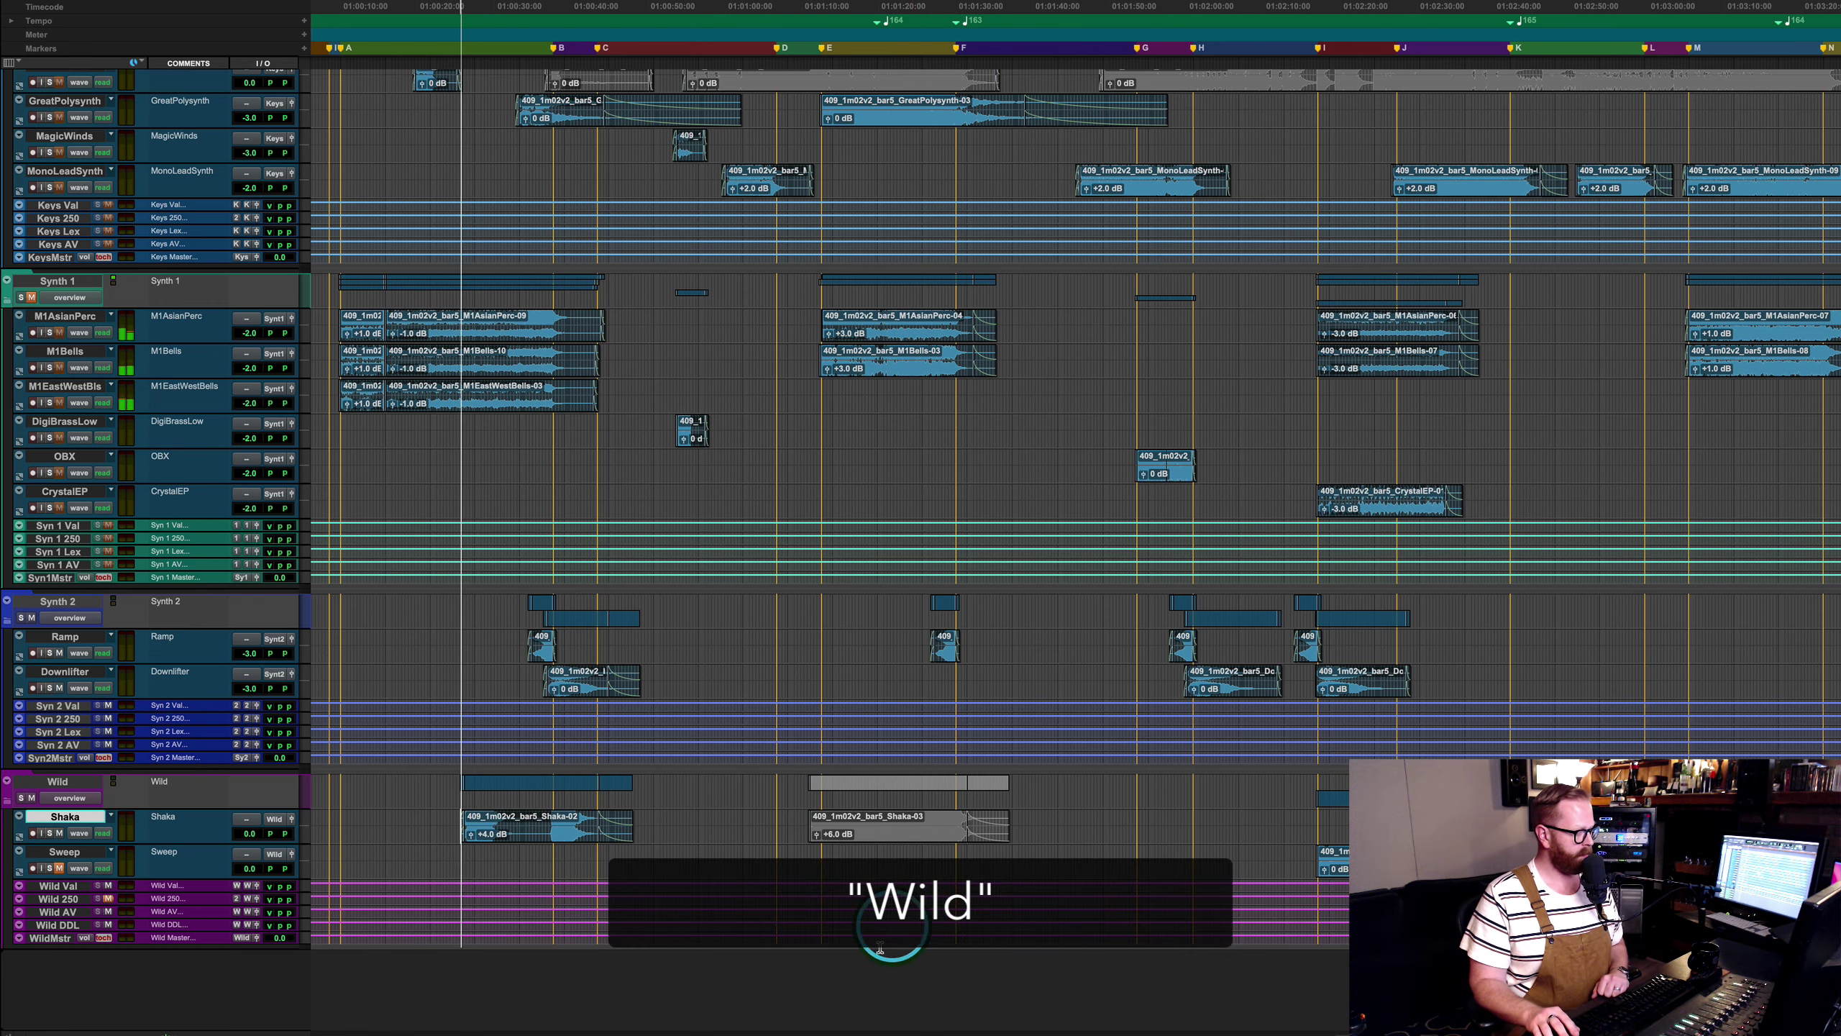
key("space")
key("super+equal")
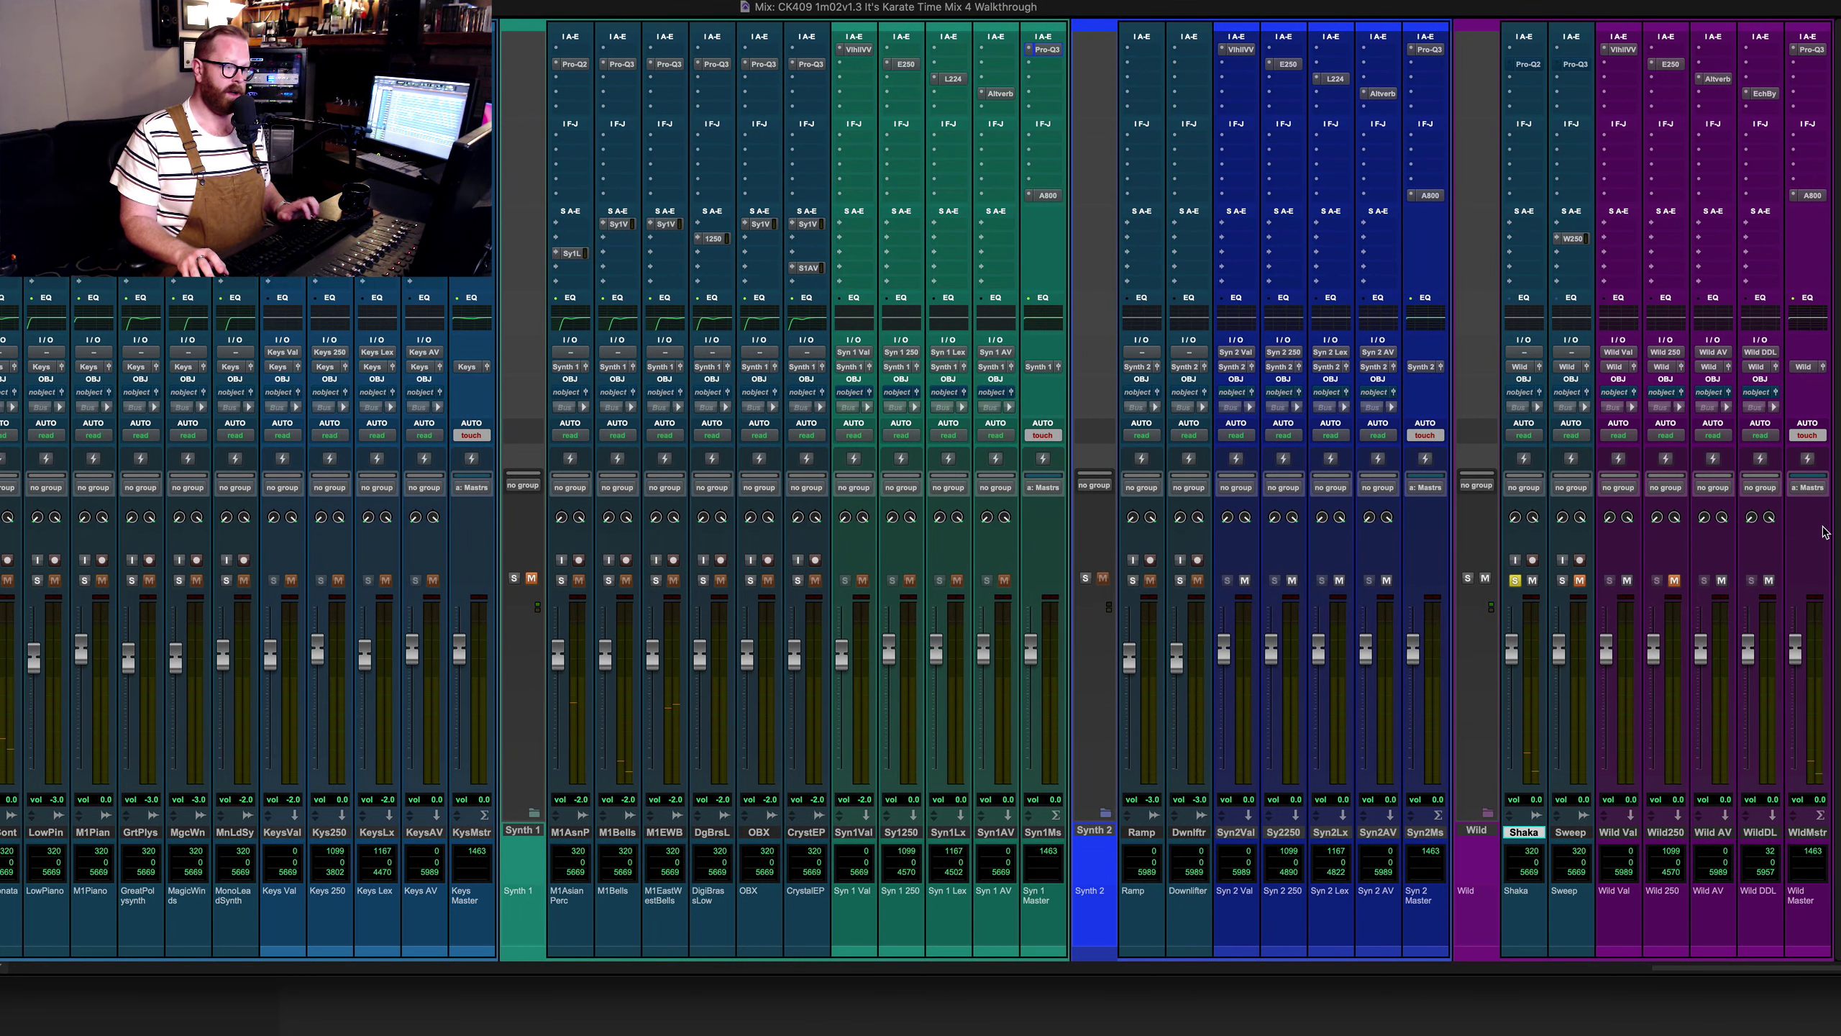
key("shift+a")
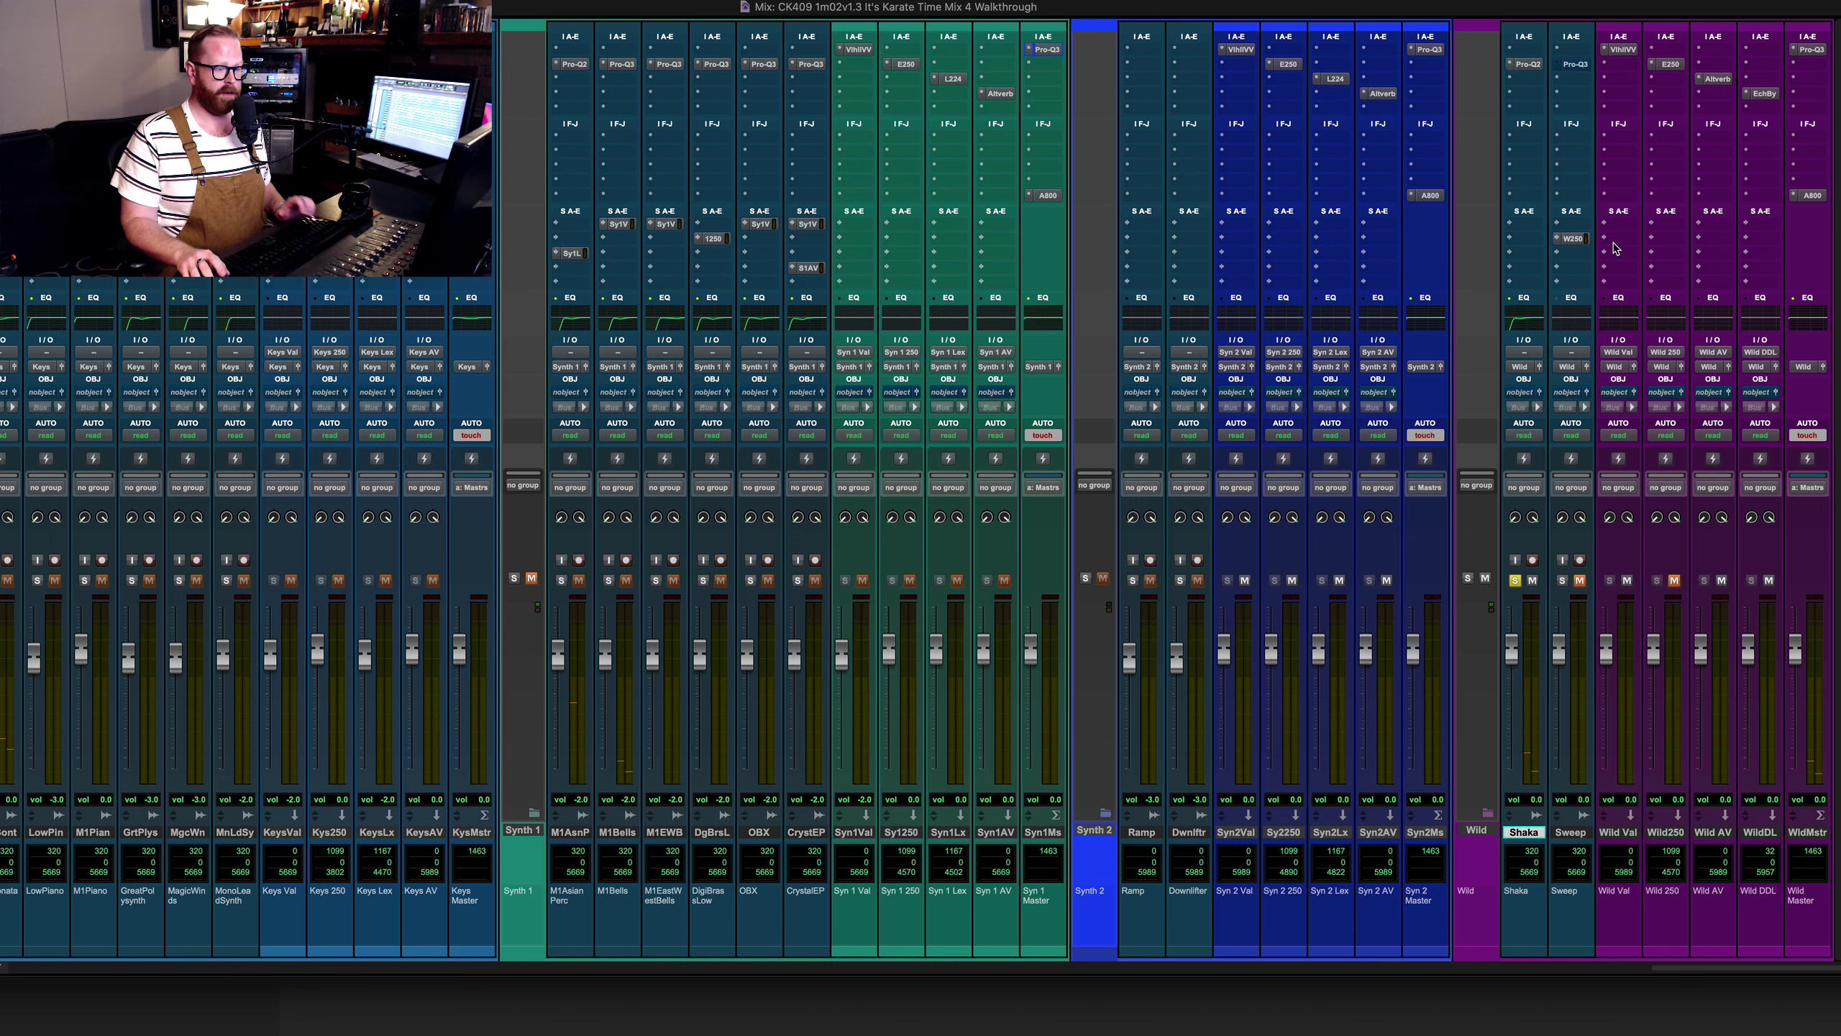
left_click(1531, 65)
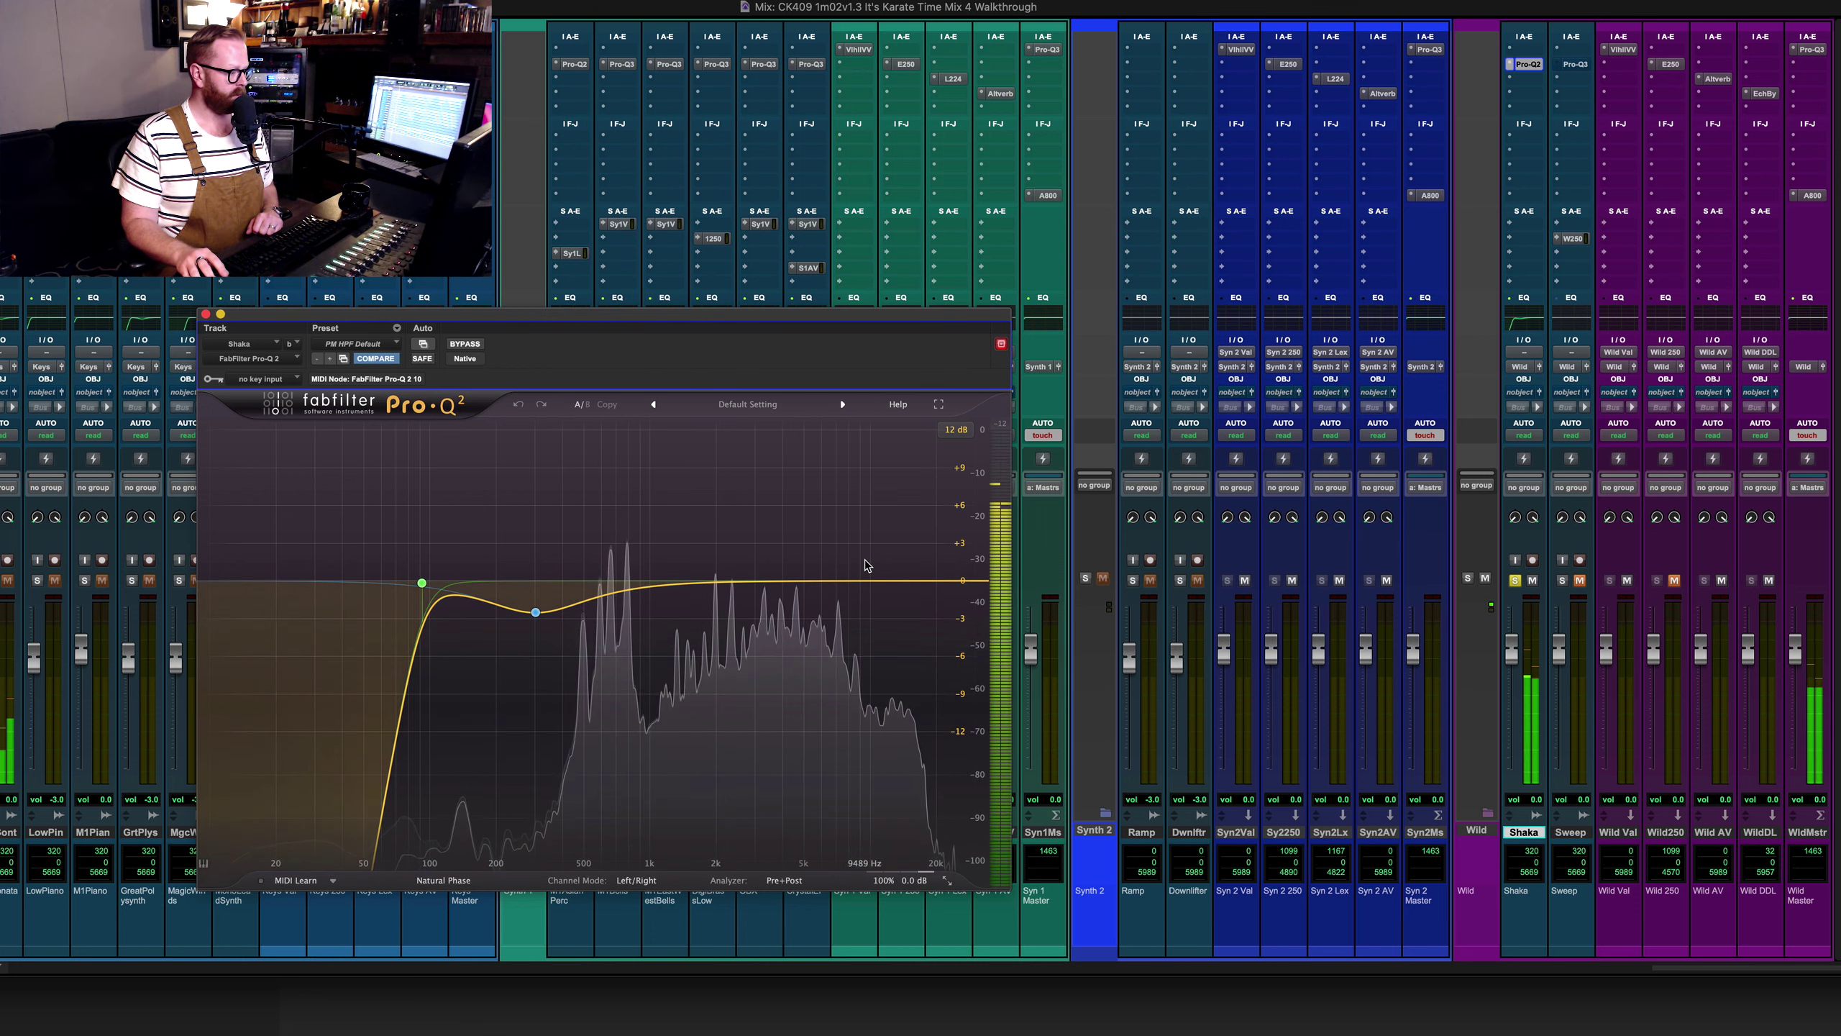
key("super+equal")
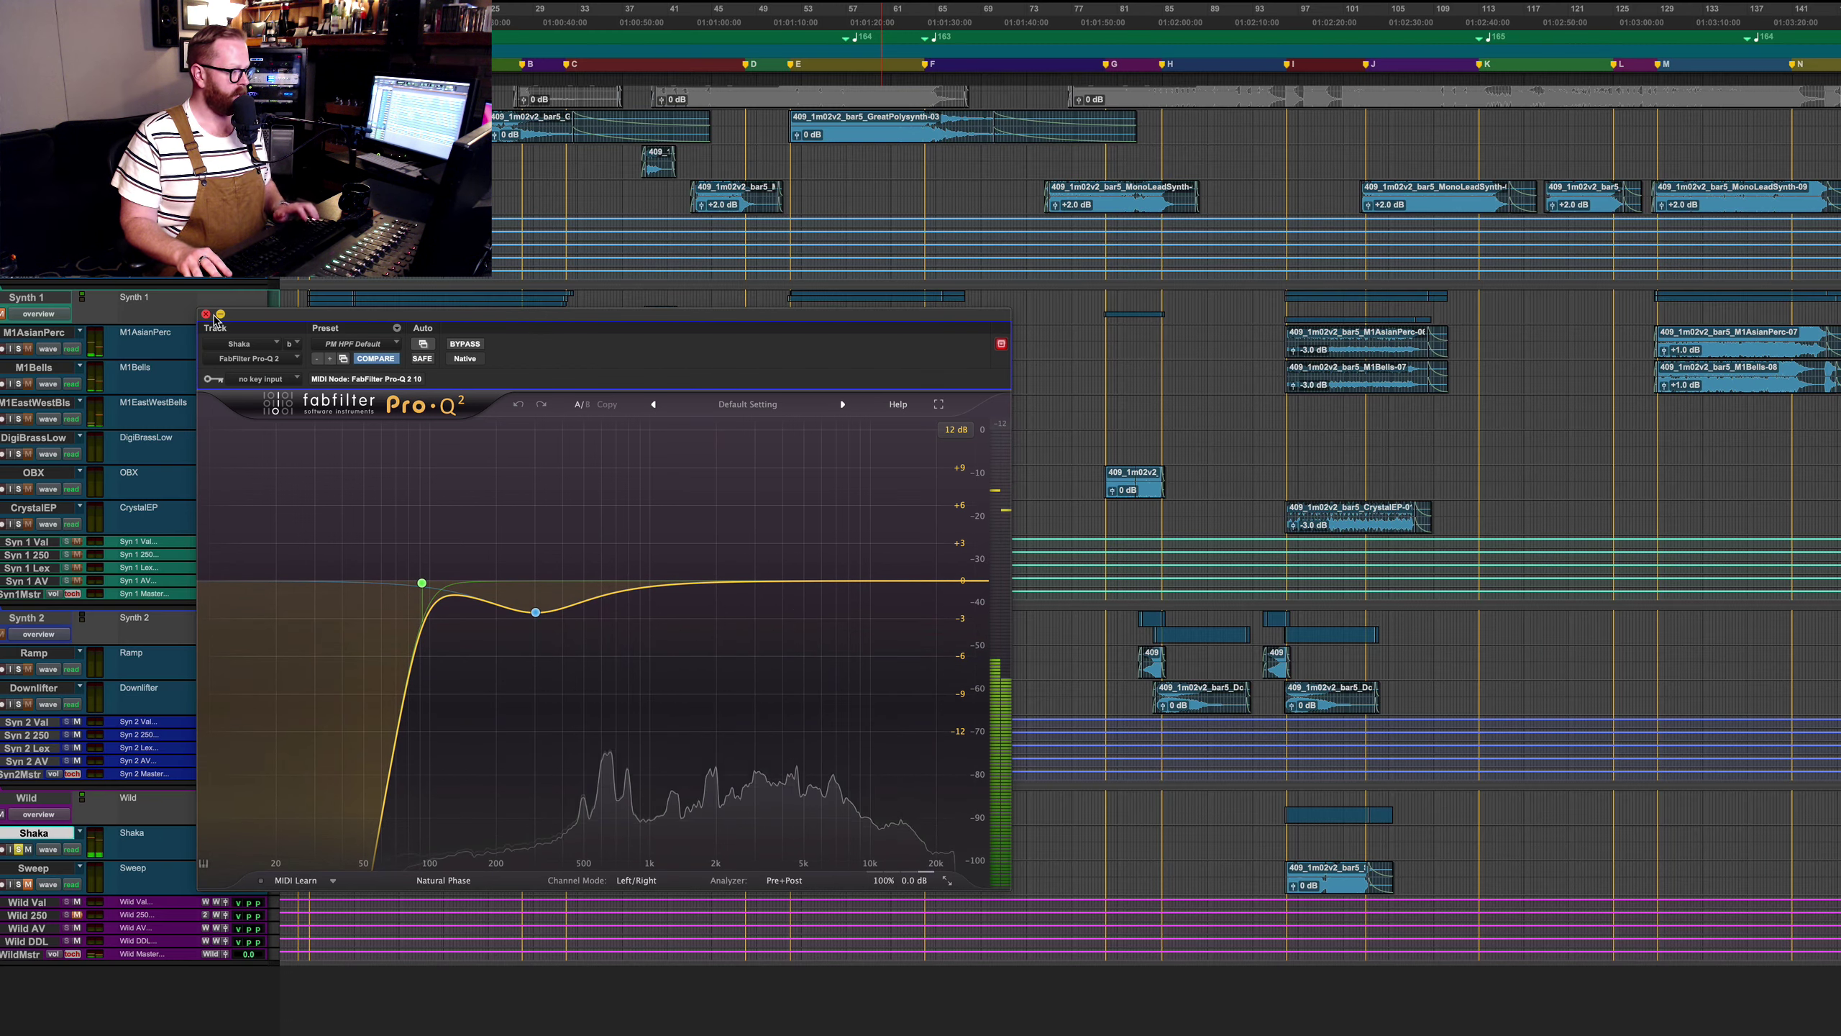
left_click(205, 314)
Solo the Sweep track and play it from the start of its clip at marker I.
left_click(1244, 875)
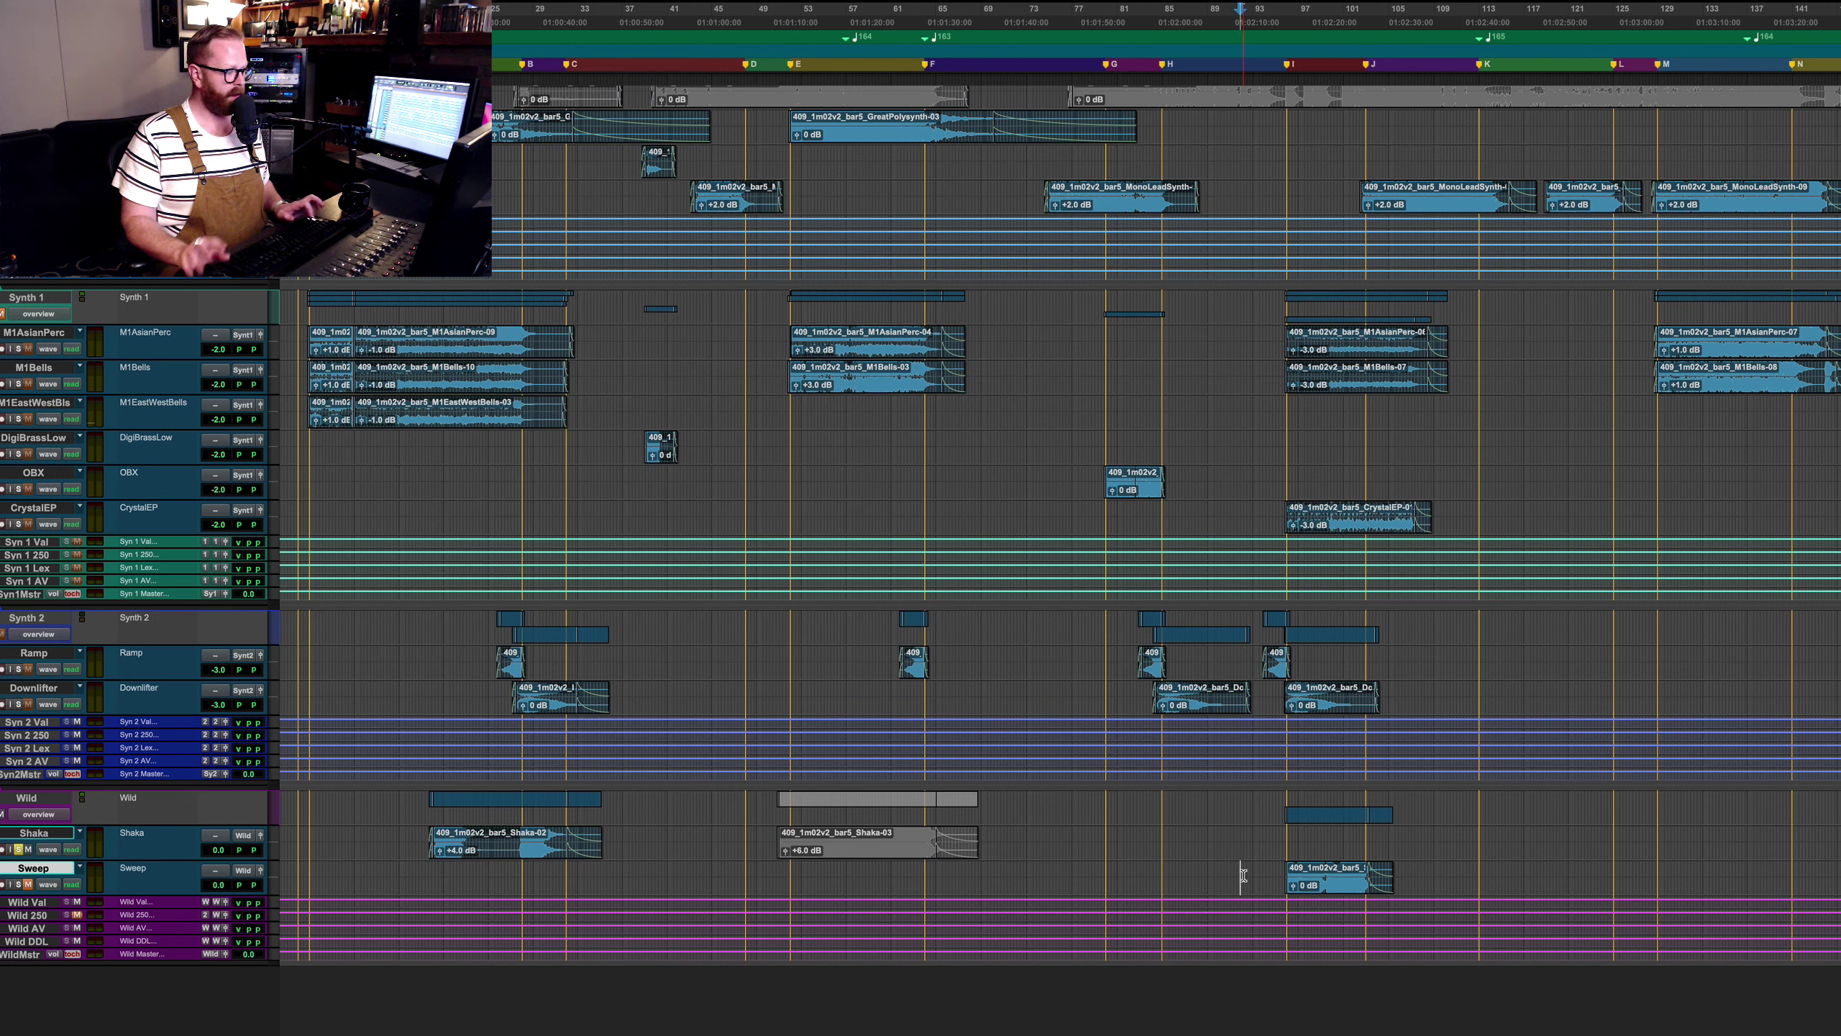
key("Tab")
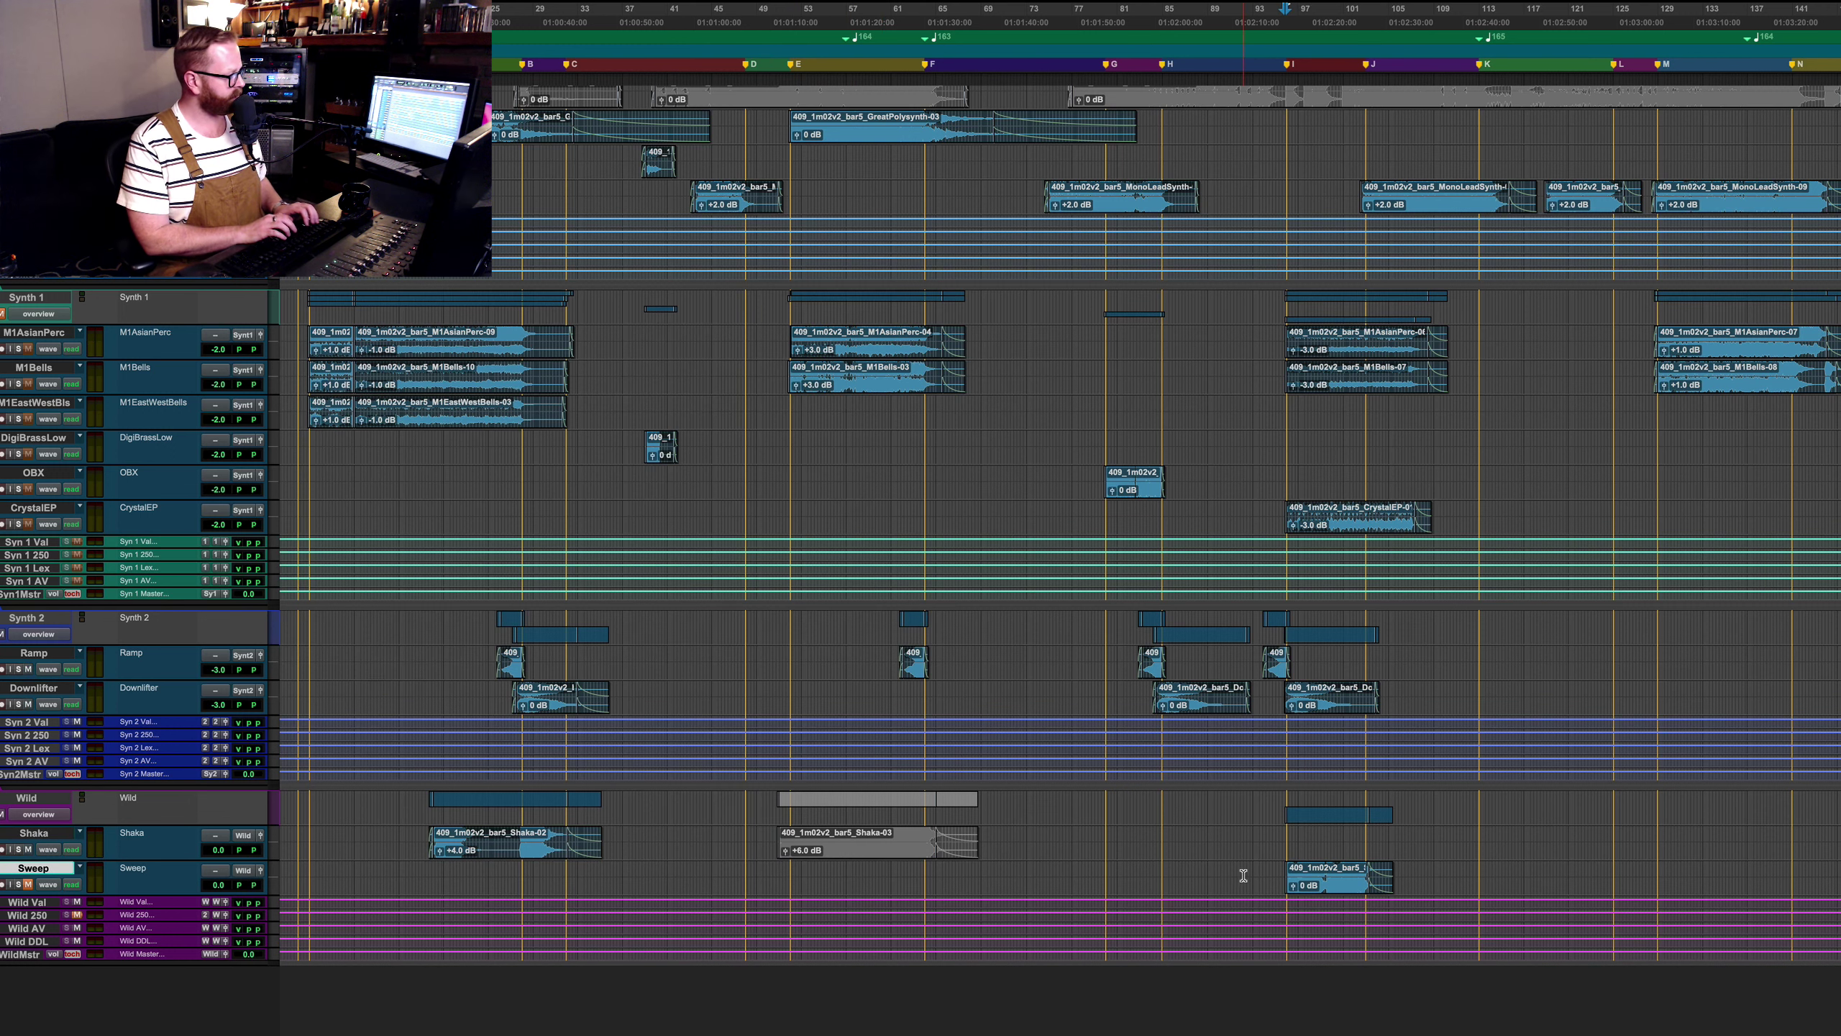
key("shift+s")
key("space")
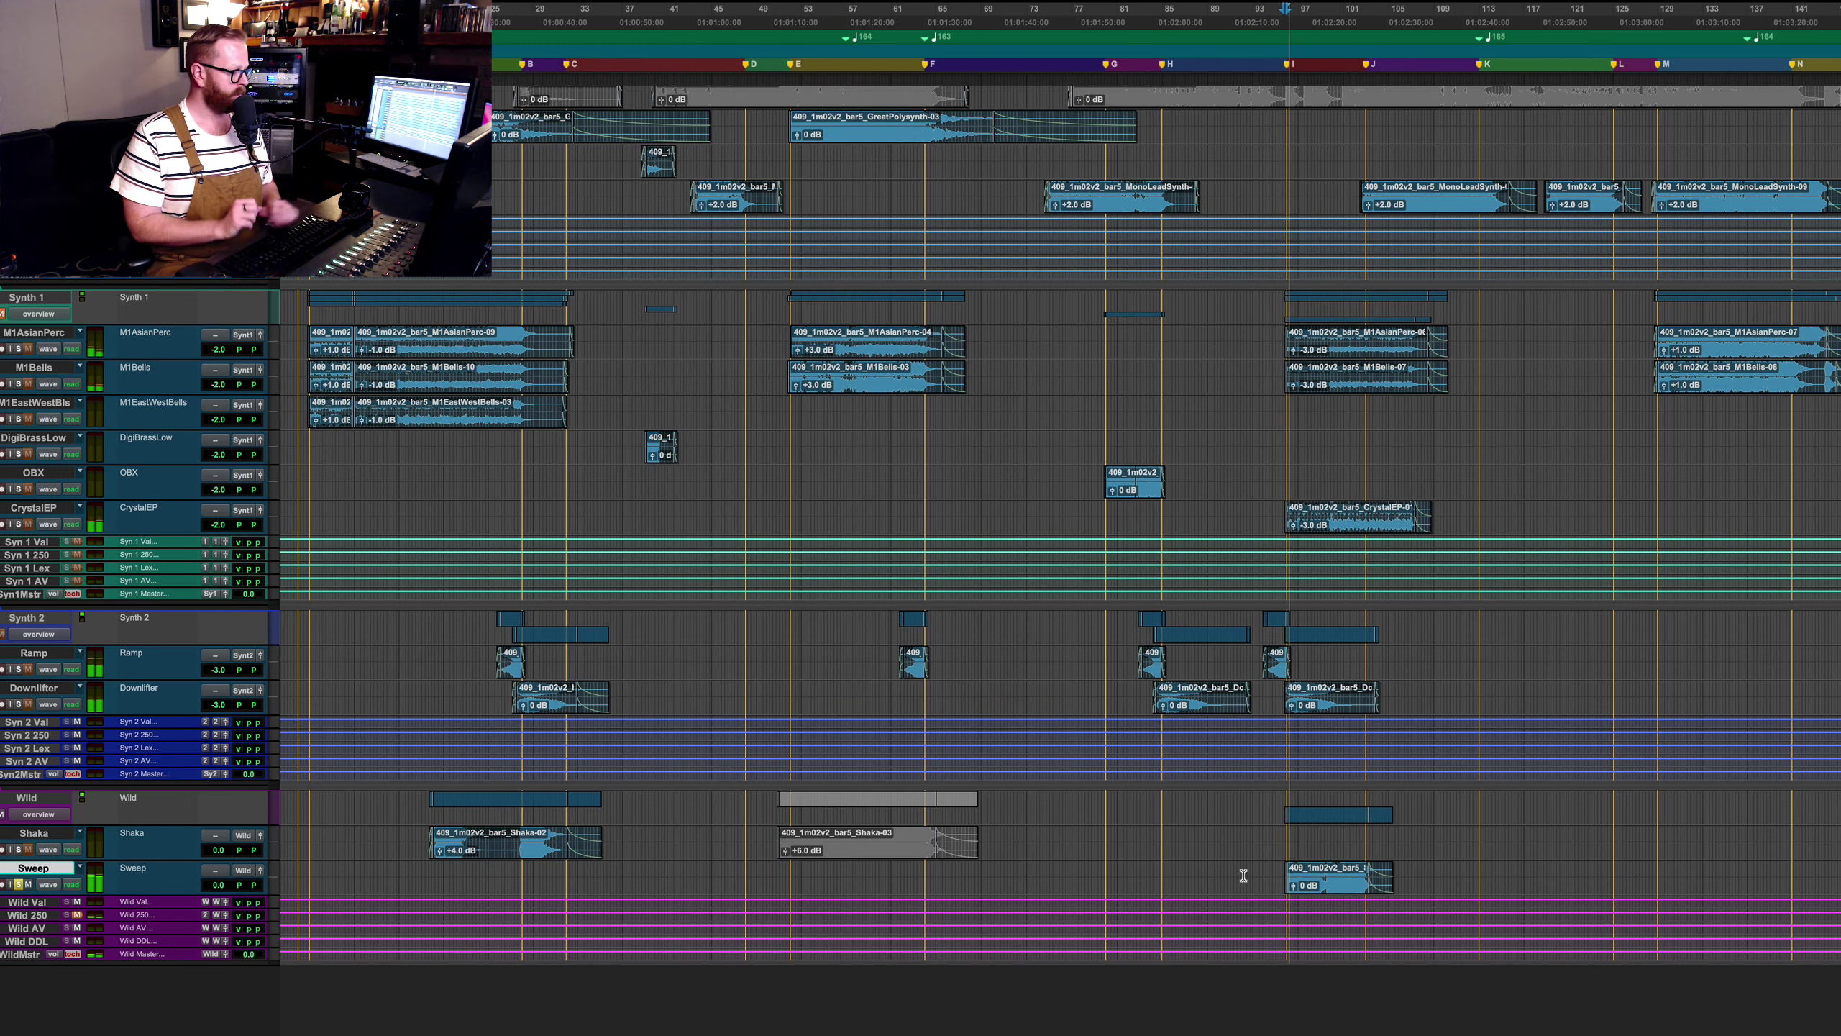
Inspect the Sweep channel's Pro-Q 3 EQ curve in the mixer during playback and close the plug-in.
key("super+equal")
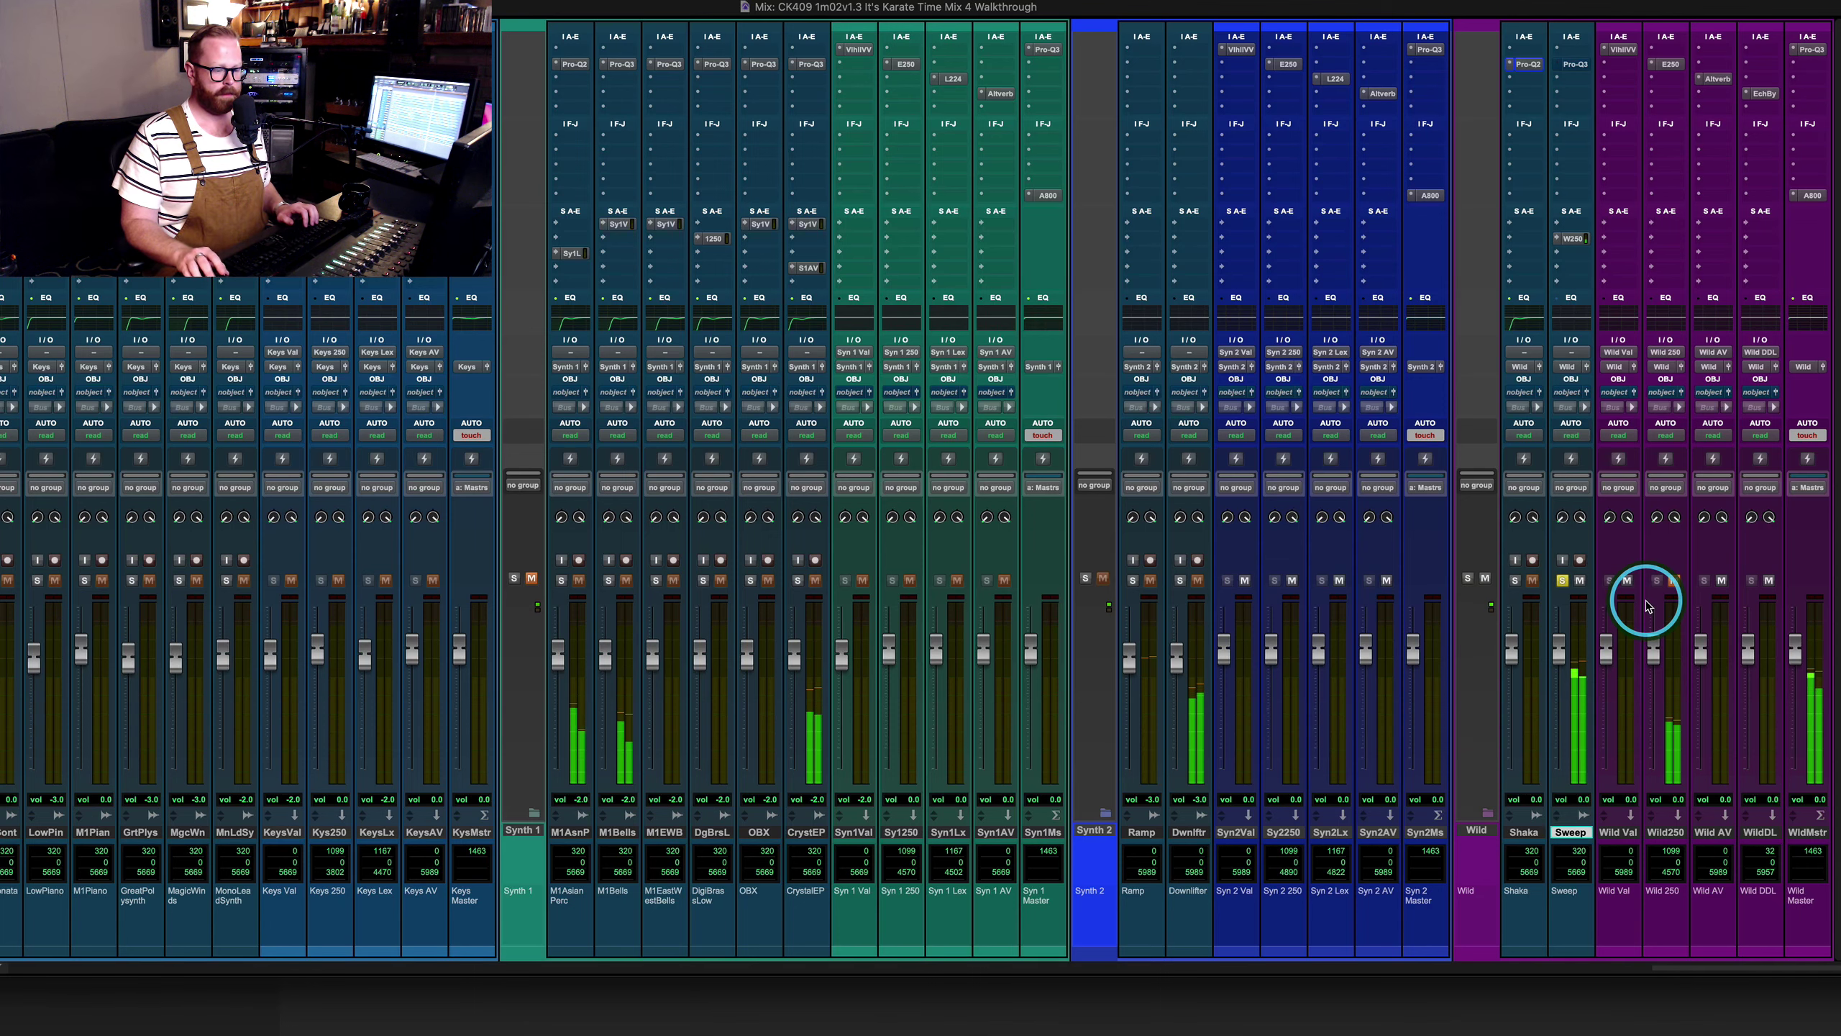
left_click(1572, 65)
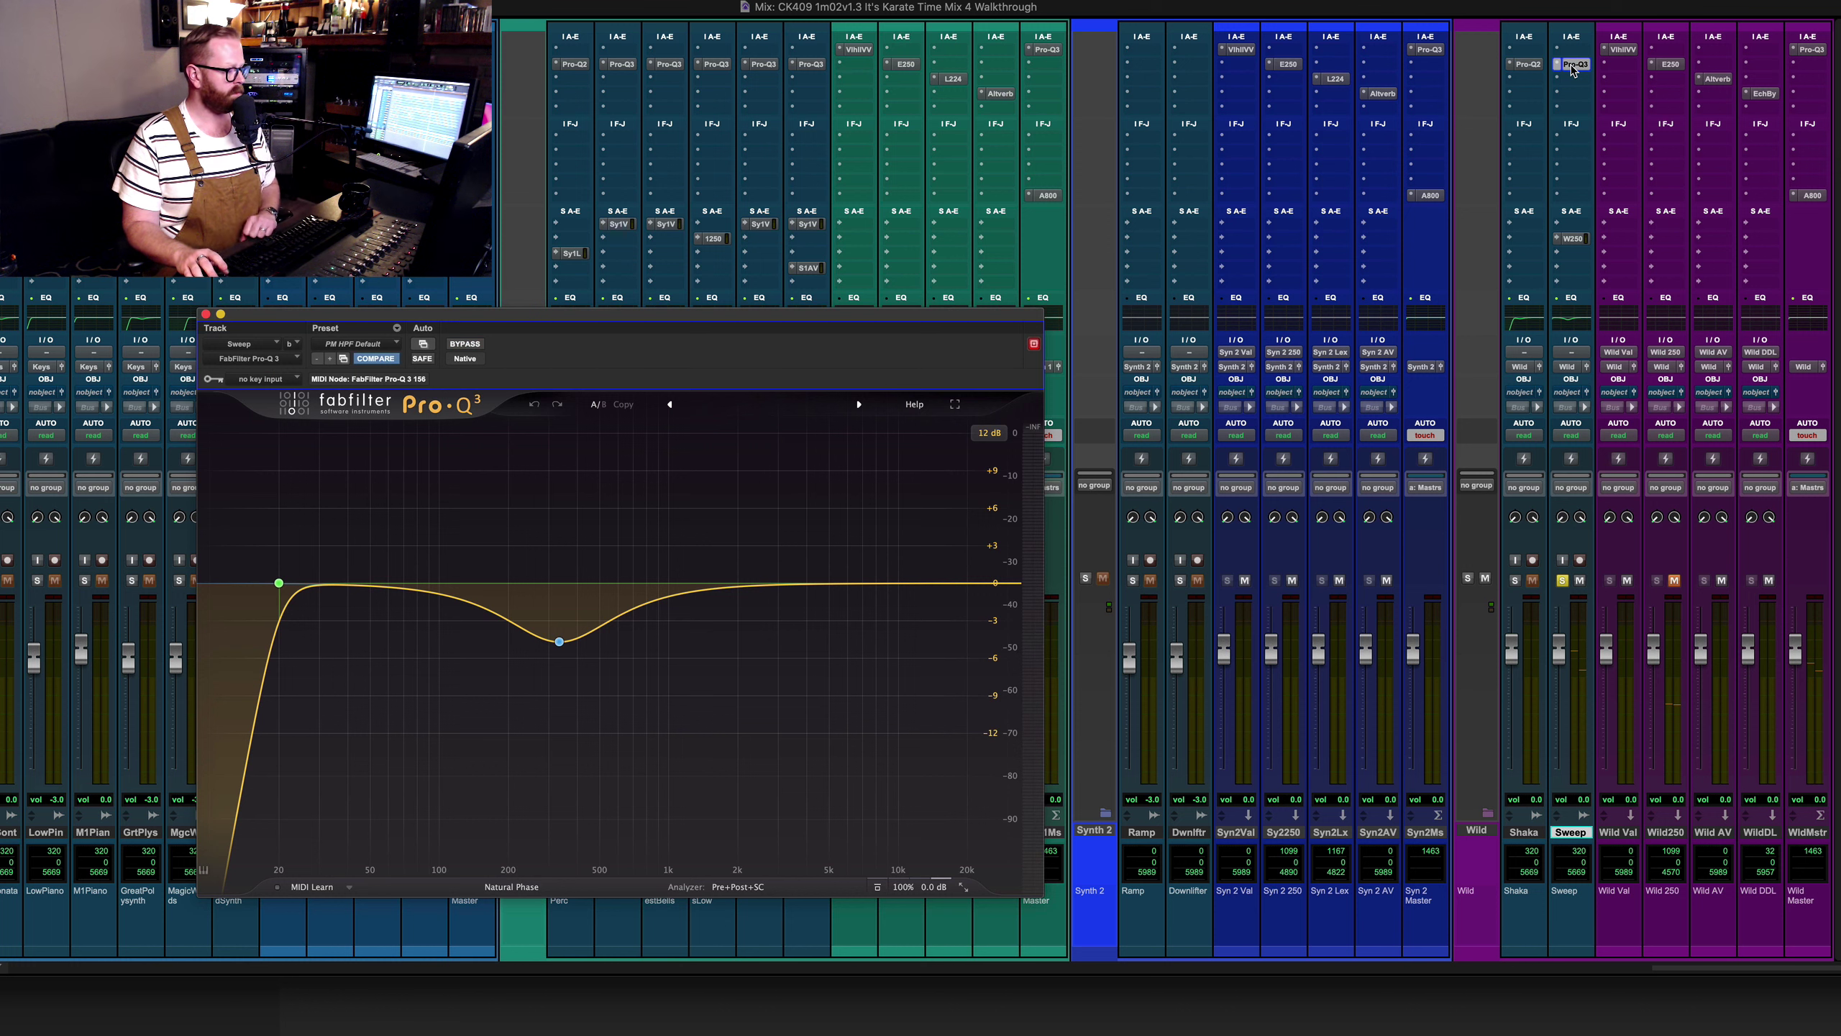
key("space")
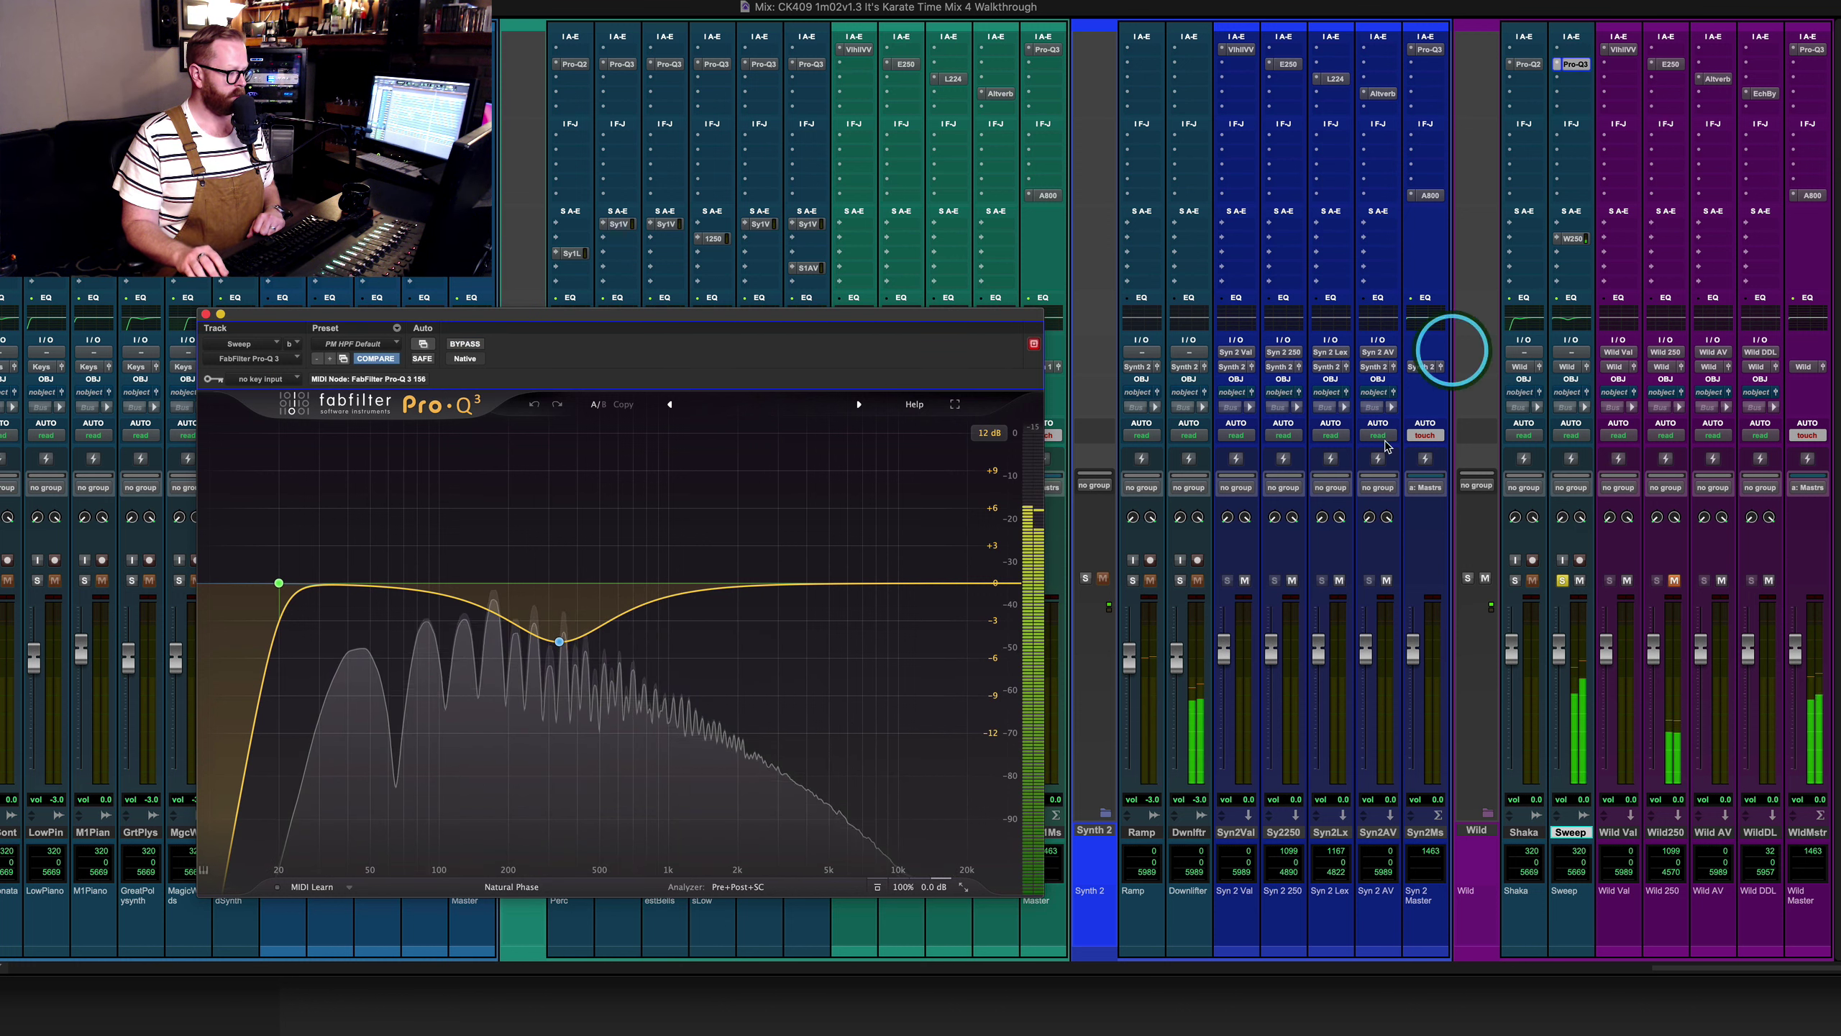
left_click(205, 314)
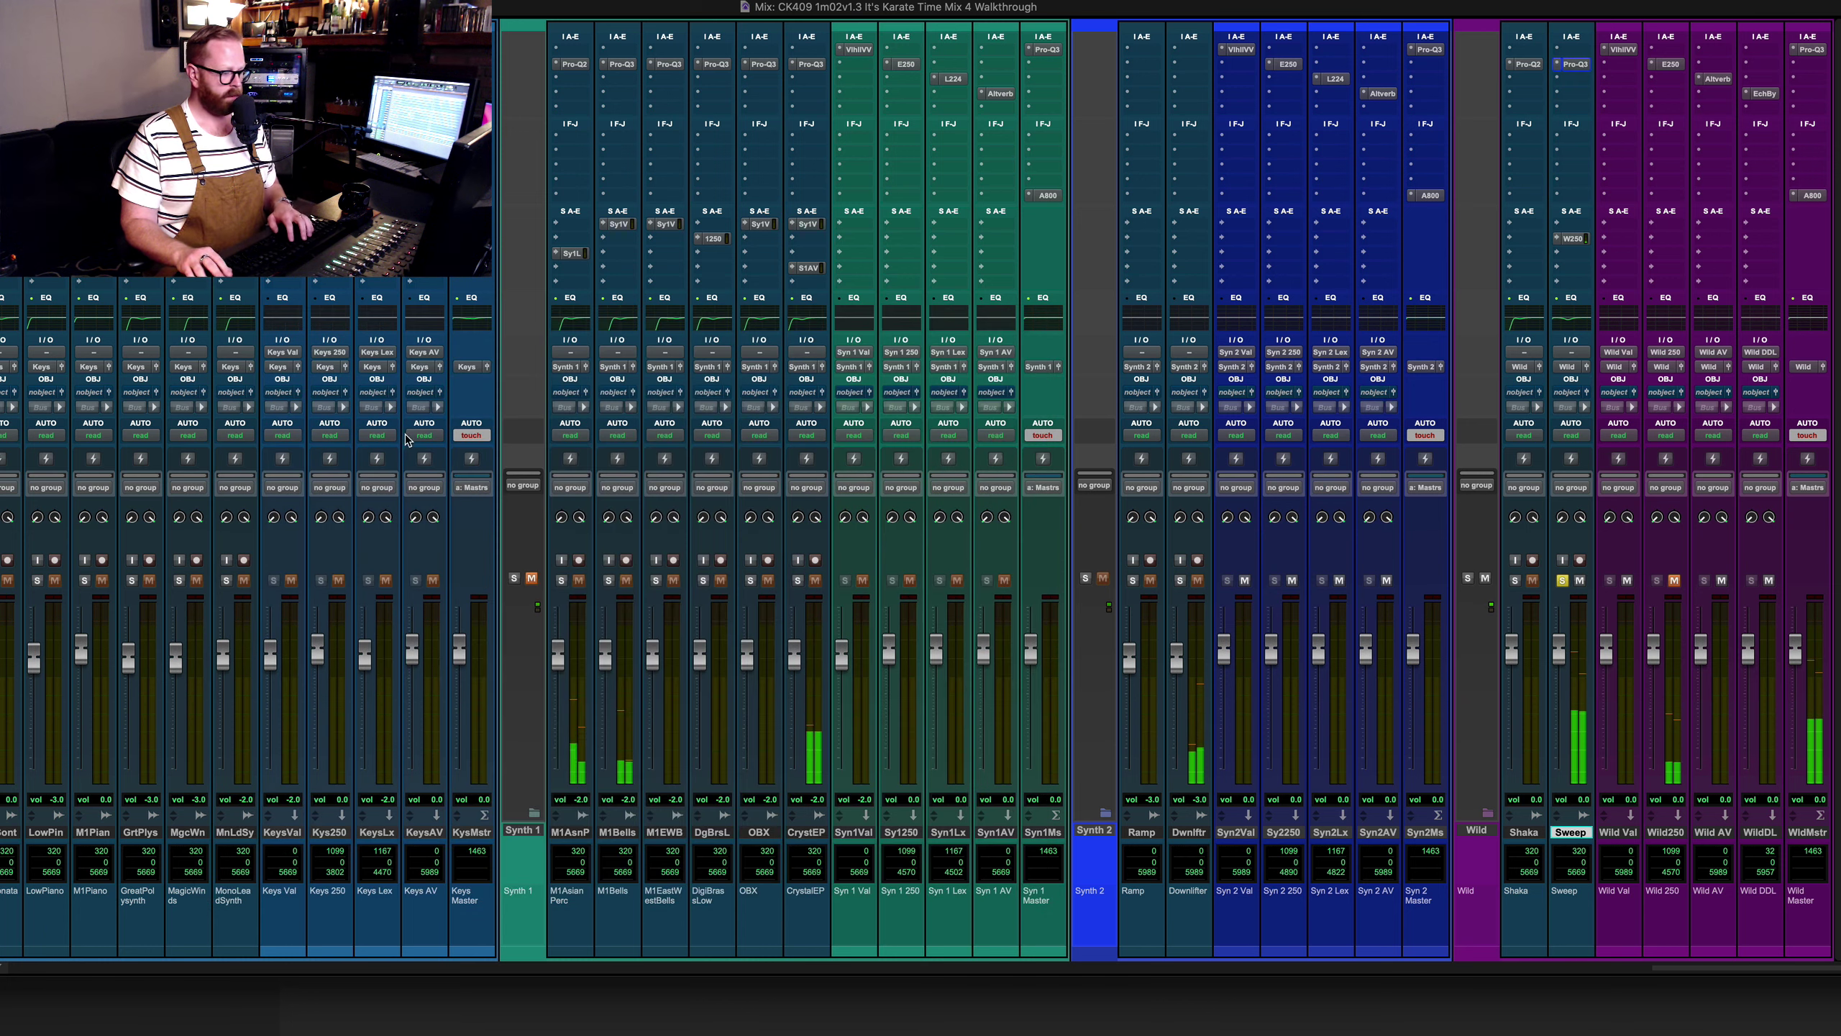
Replay the soloed Sweep part and inspect its reverb send to Wild 250 in the mixer.
key("super+equal")
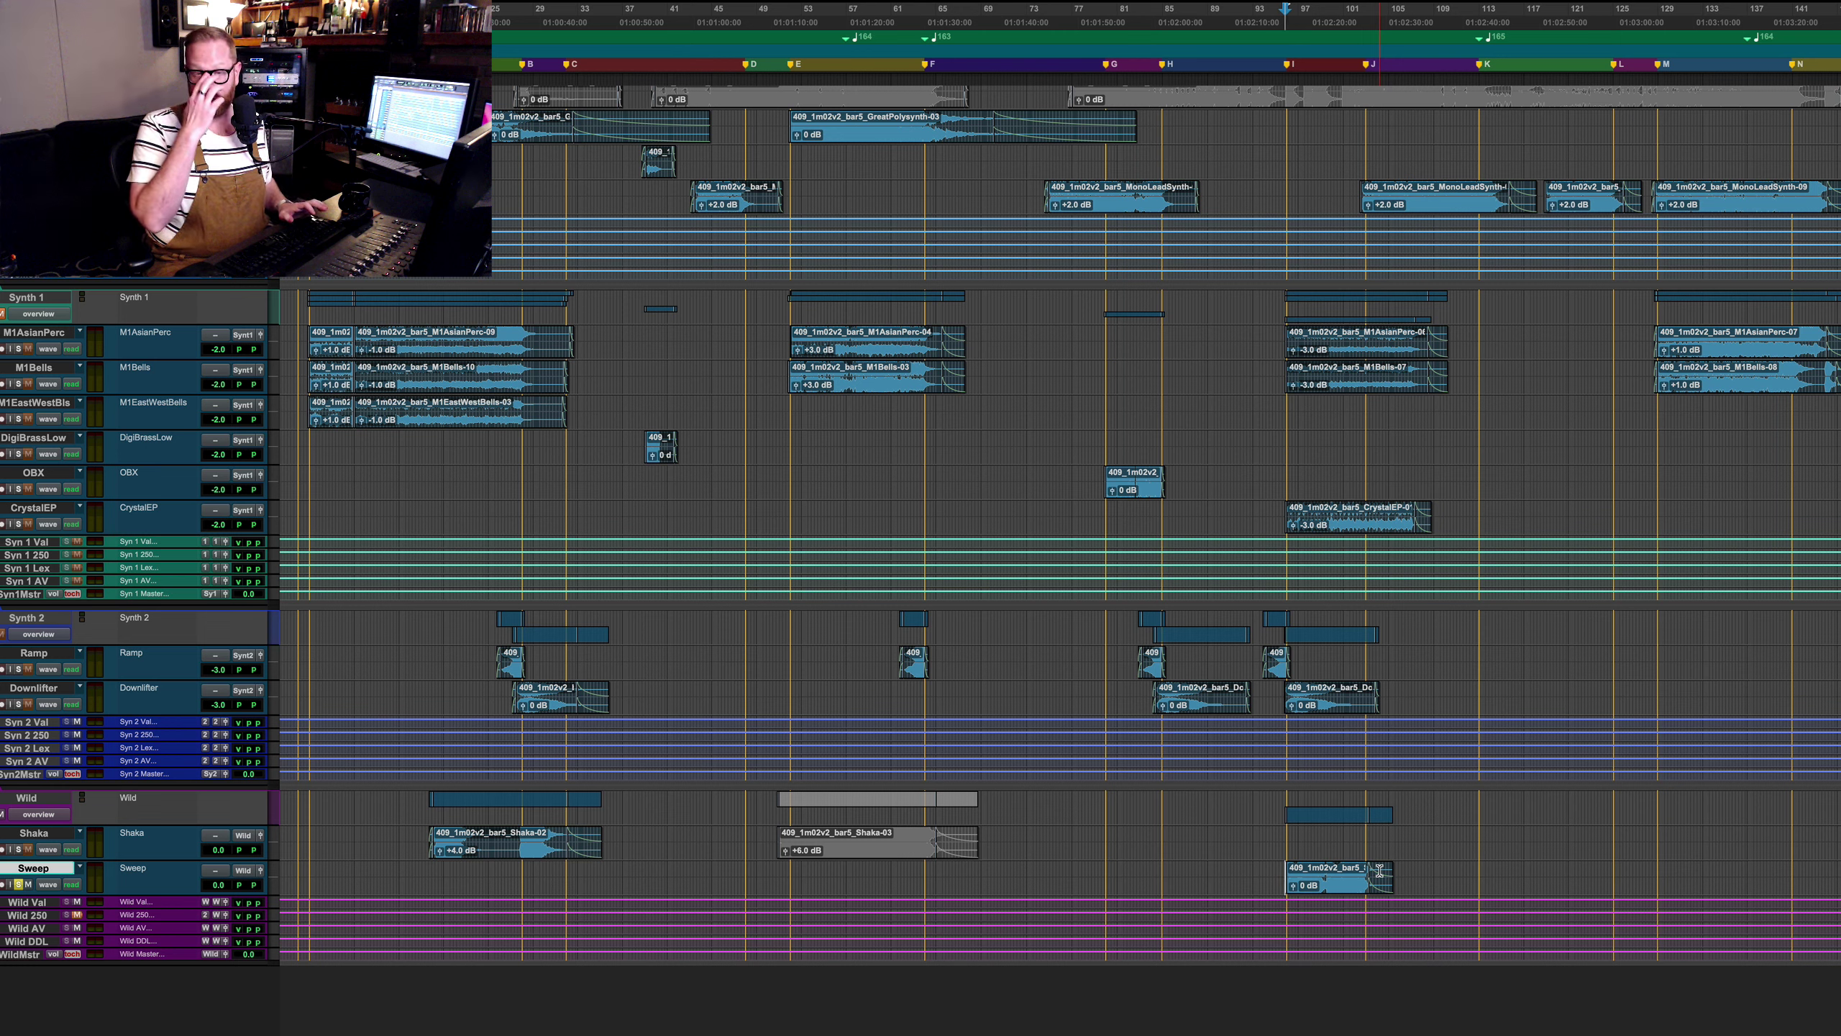
key("super+equal")
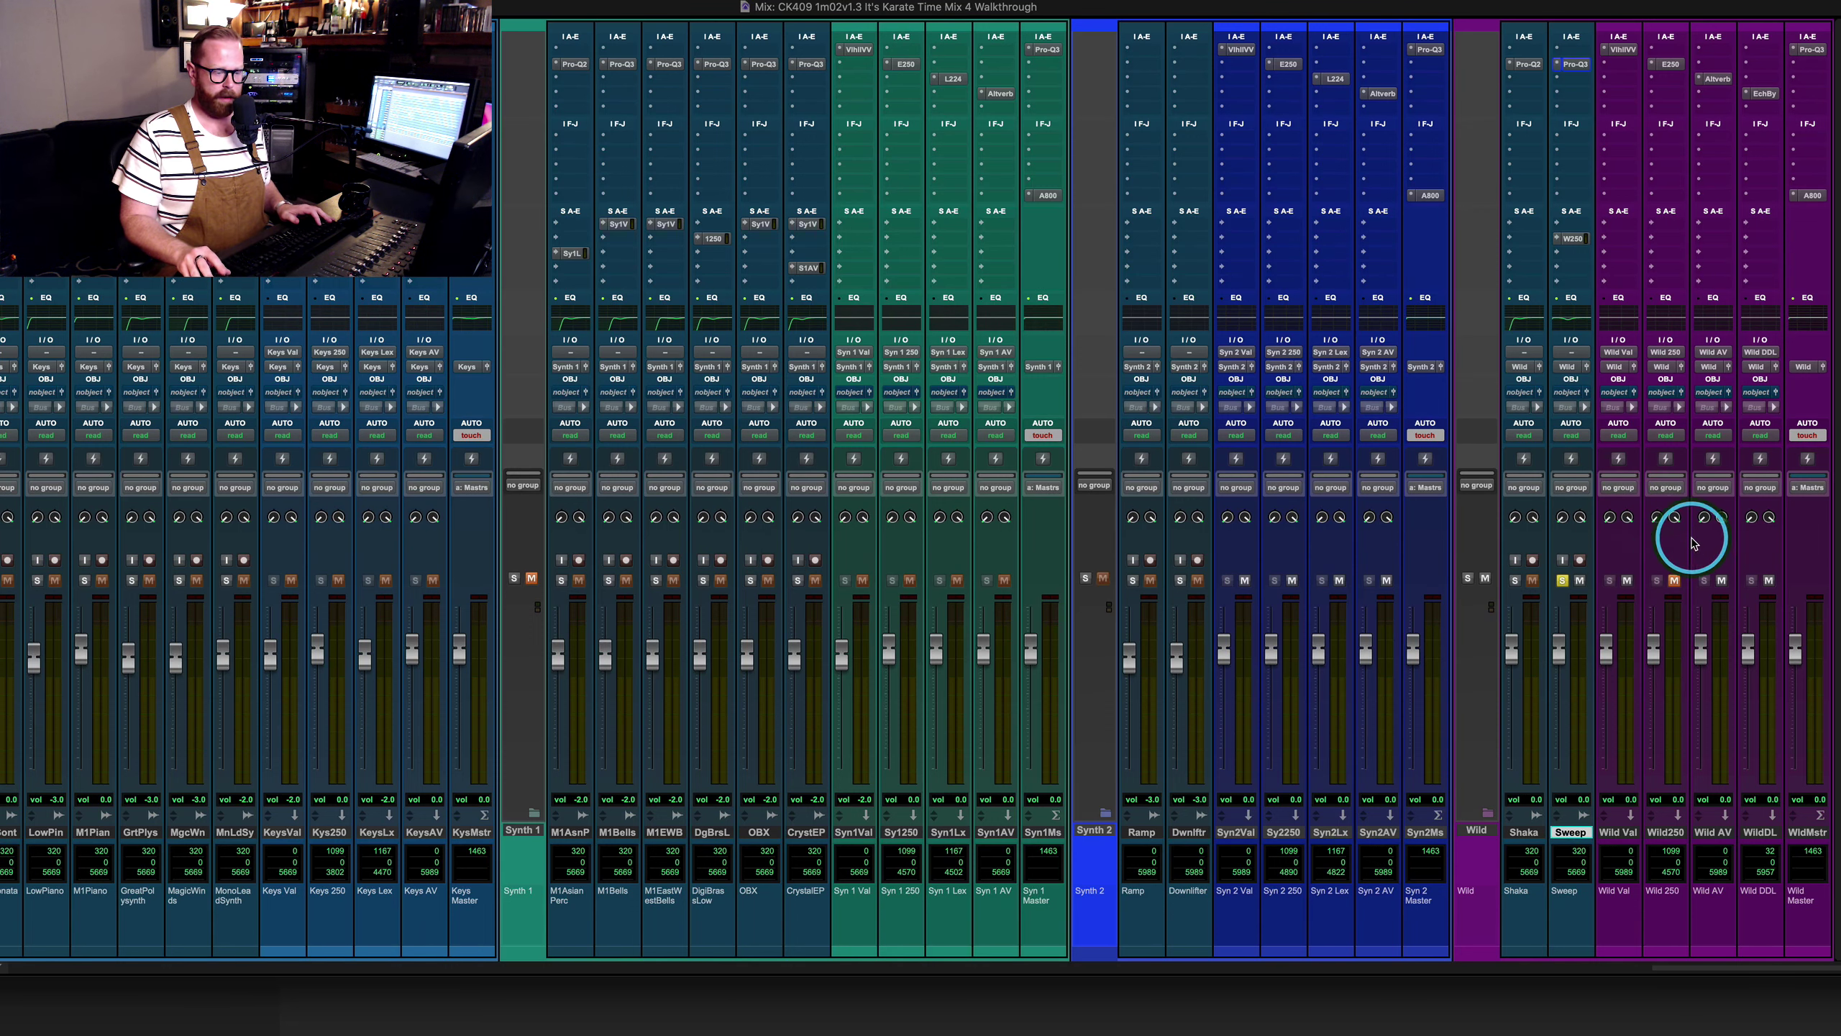
key("space")
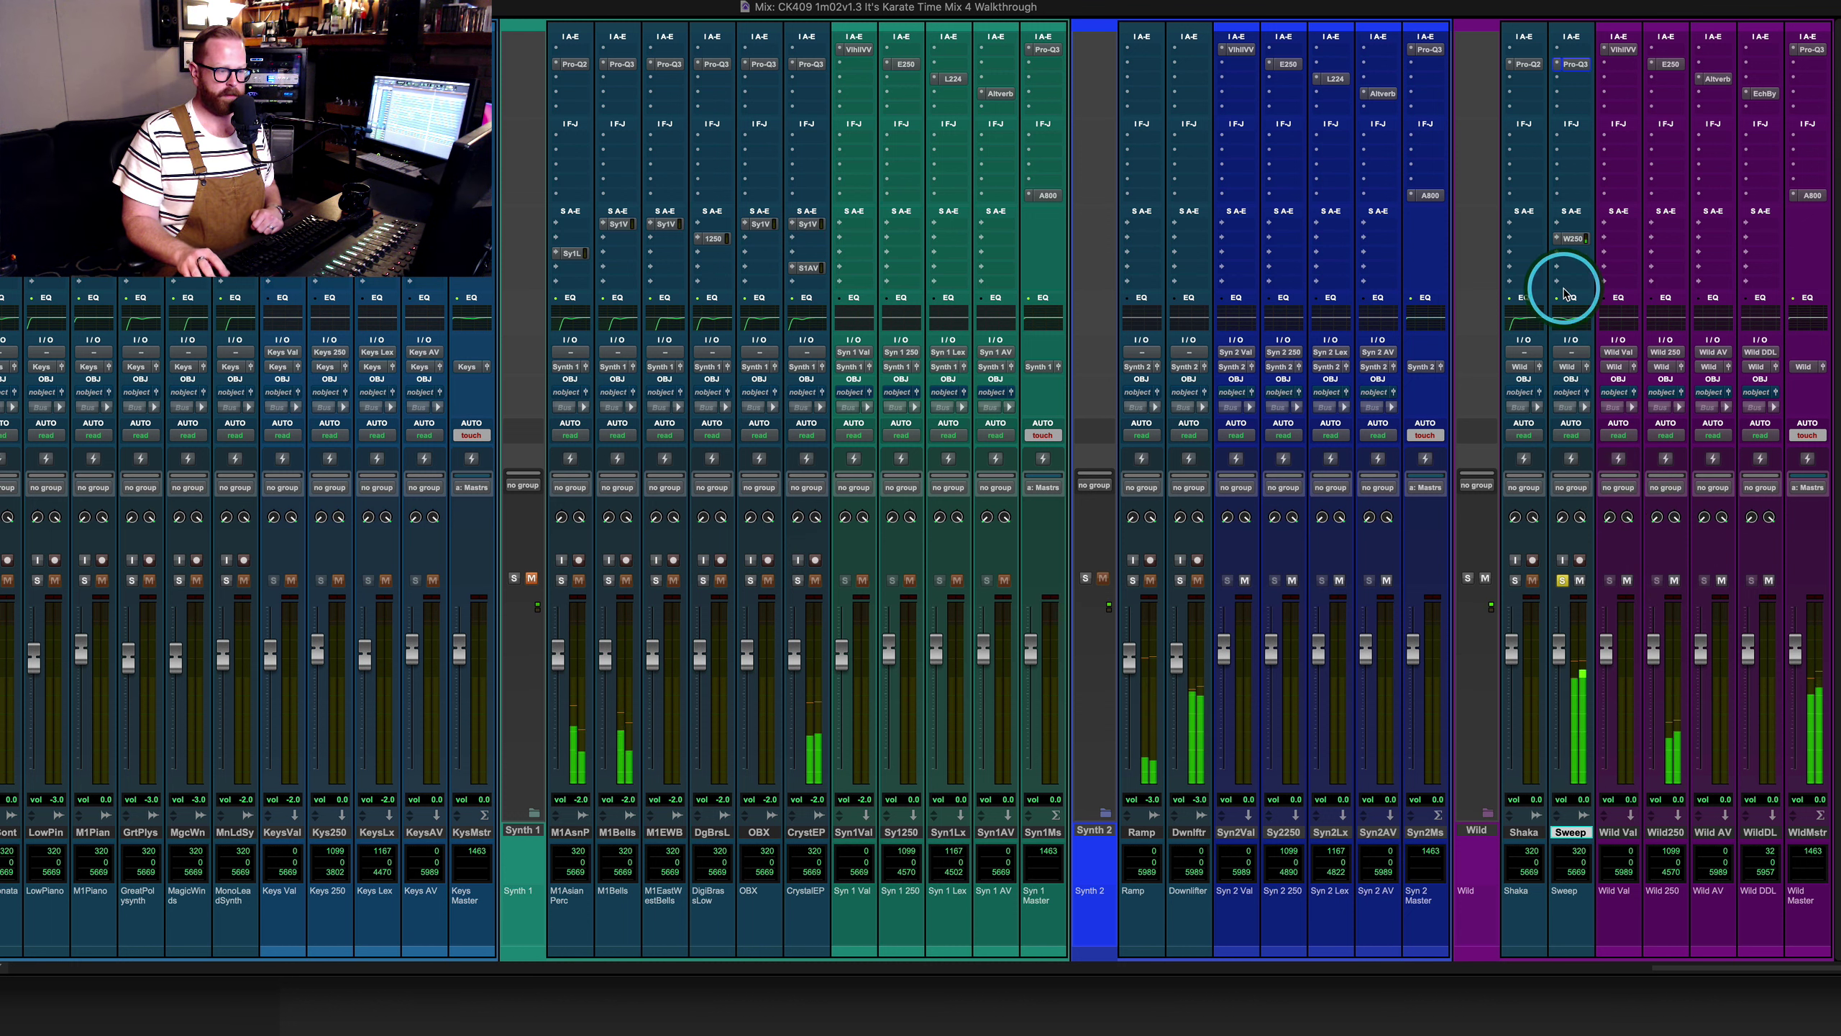
left_click(1573, 238)
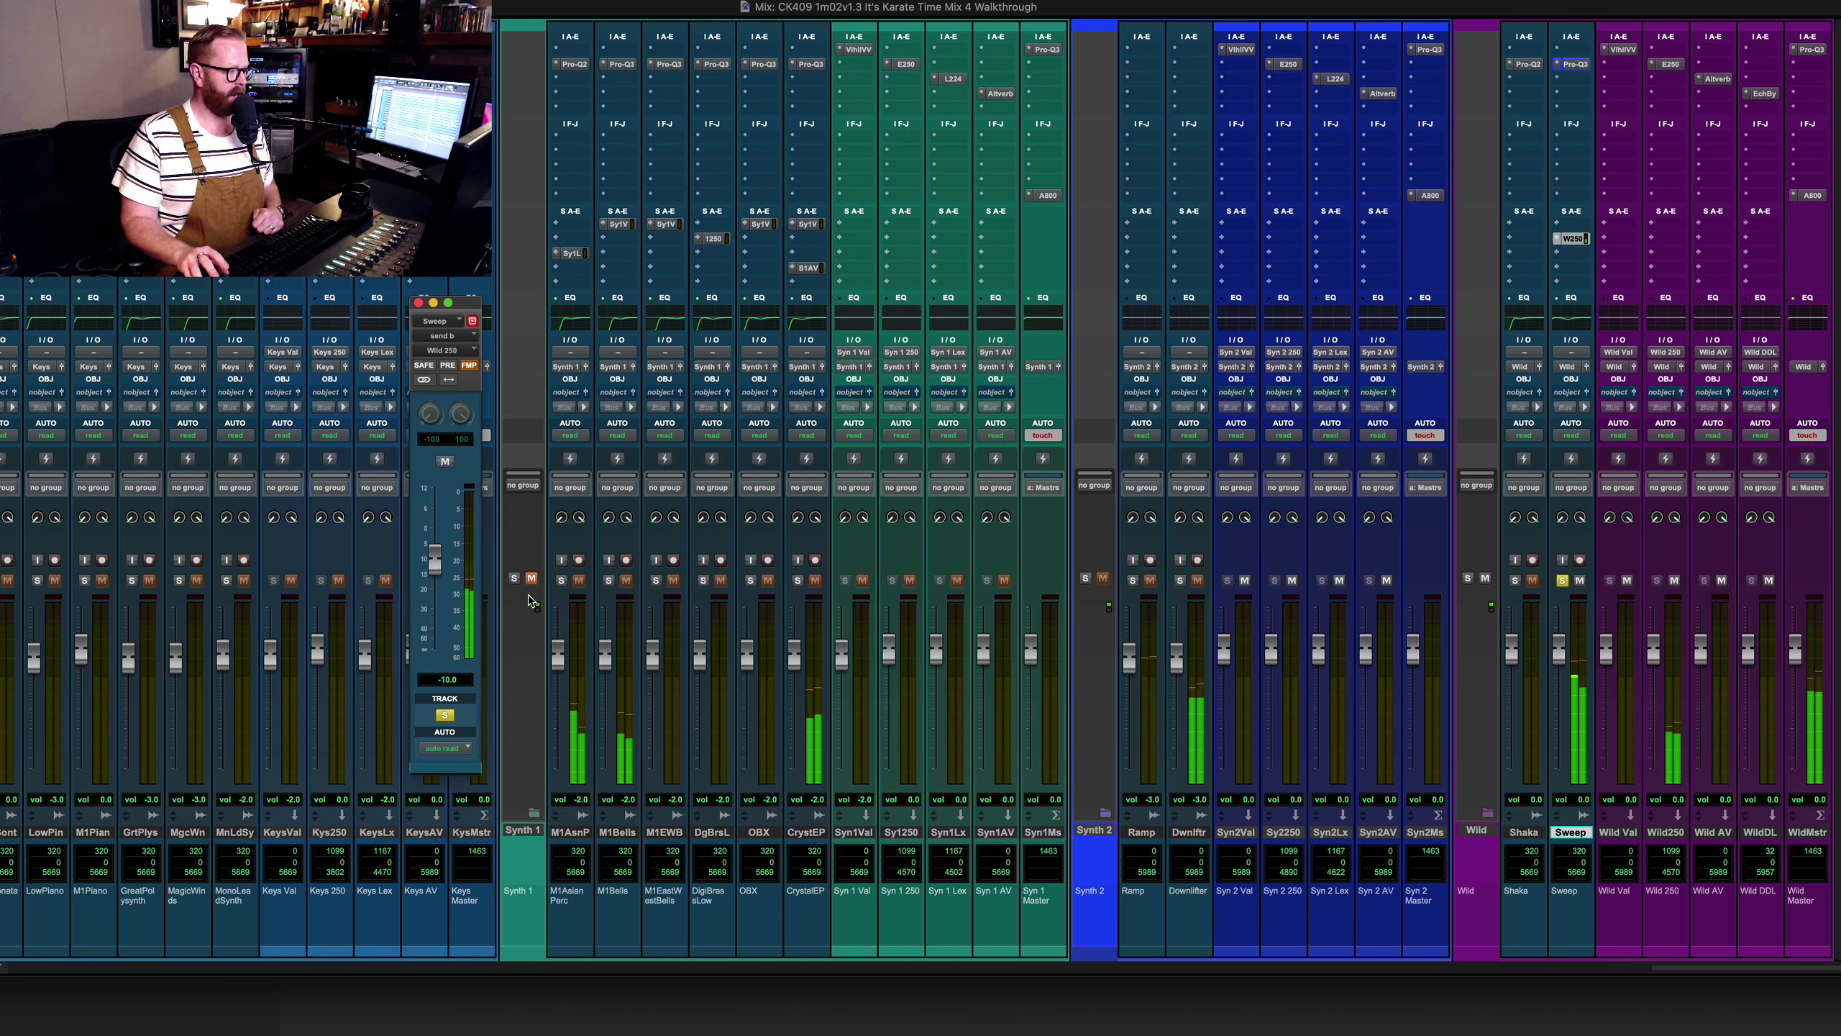
left_click(419, 303)
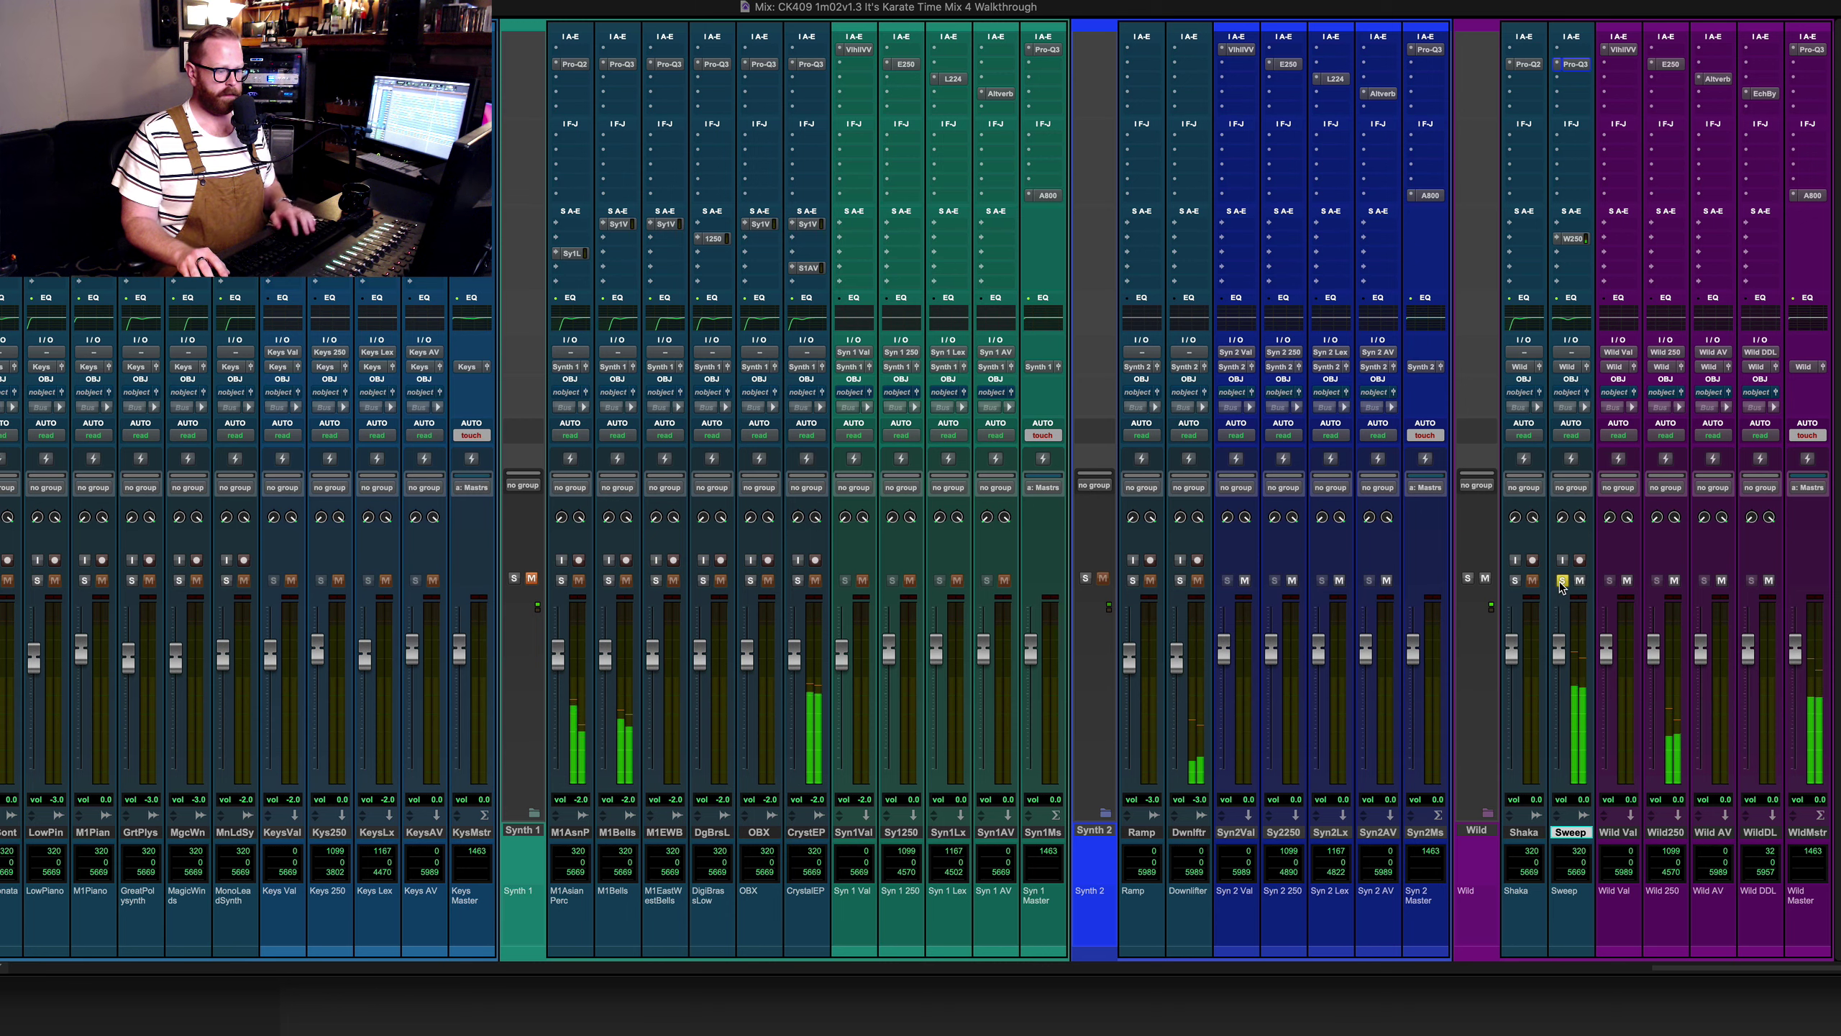
Look over the session's track folders in the edit view, from Keys, guitars, bass and drums up through Brass and Strings to the Ref track.
key("super+equal")
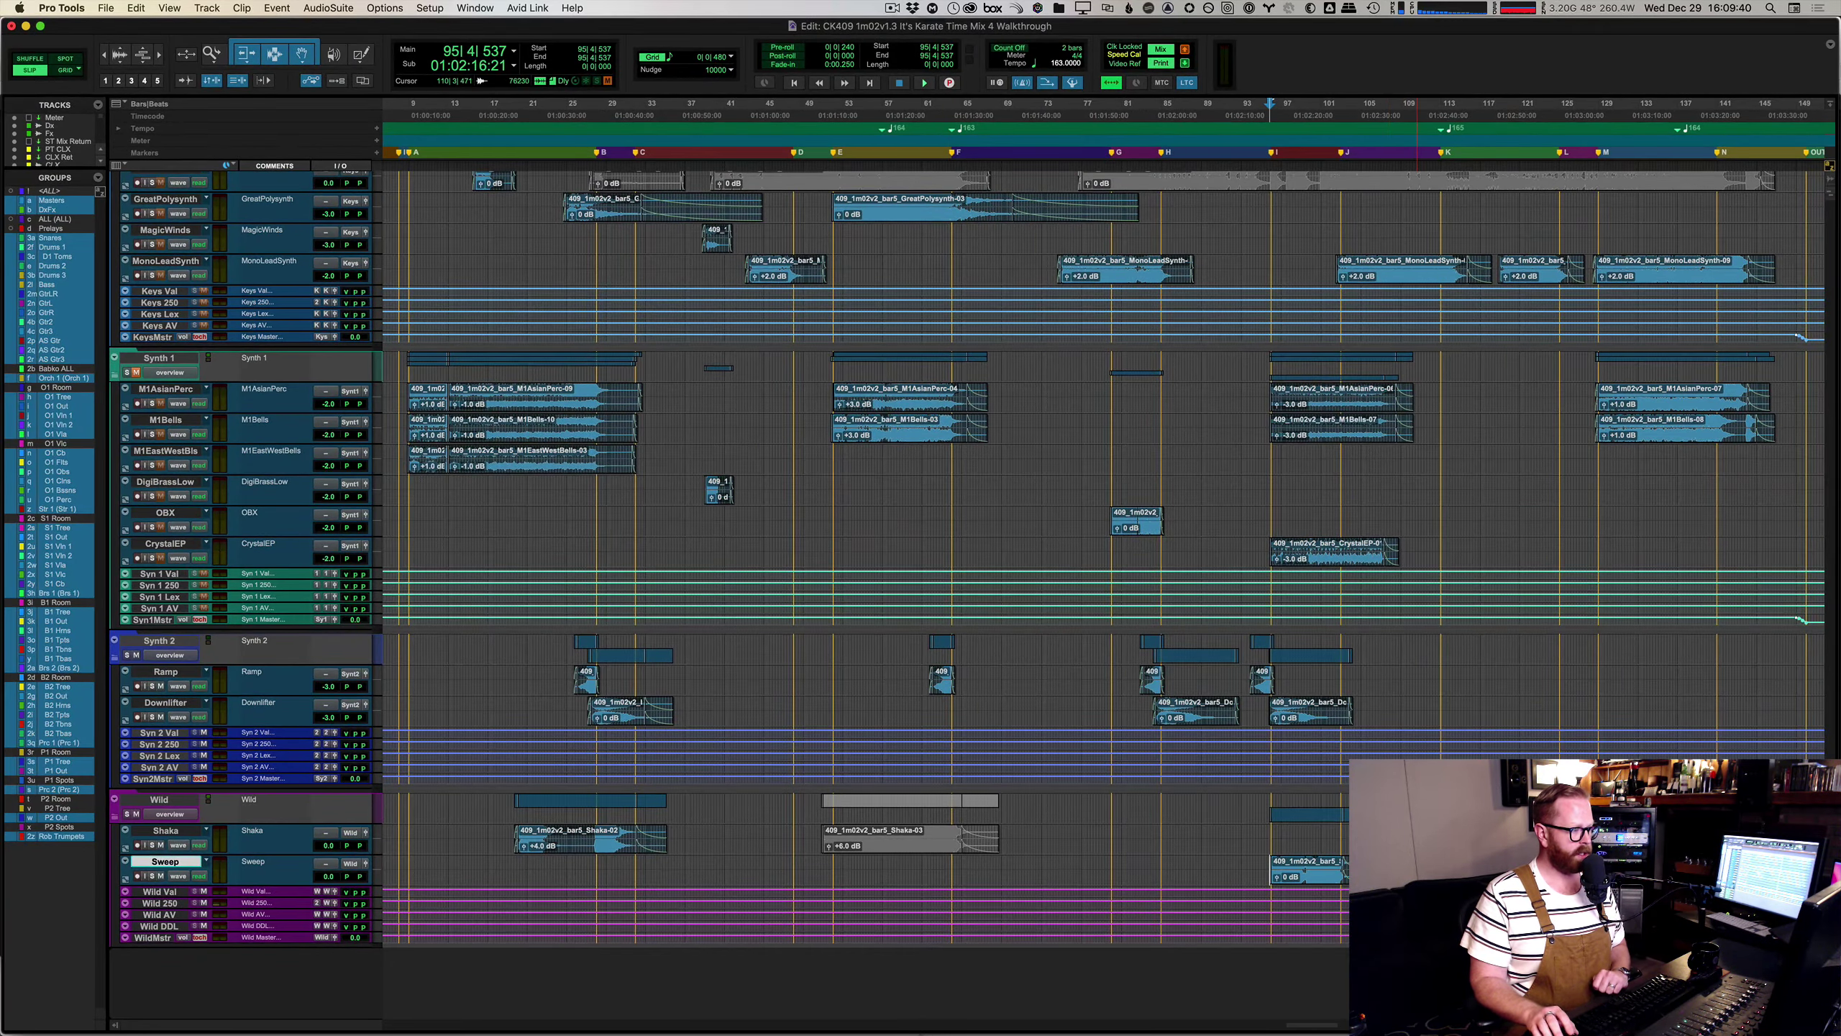
scroll(968, 595, "up", 15)
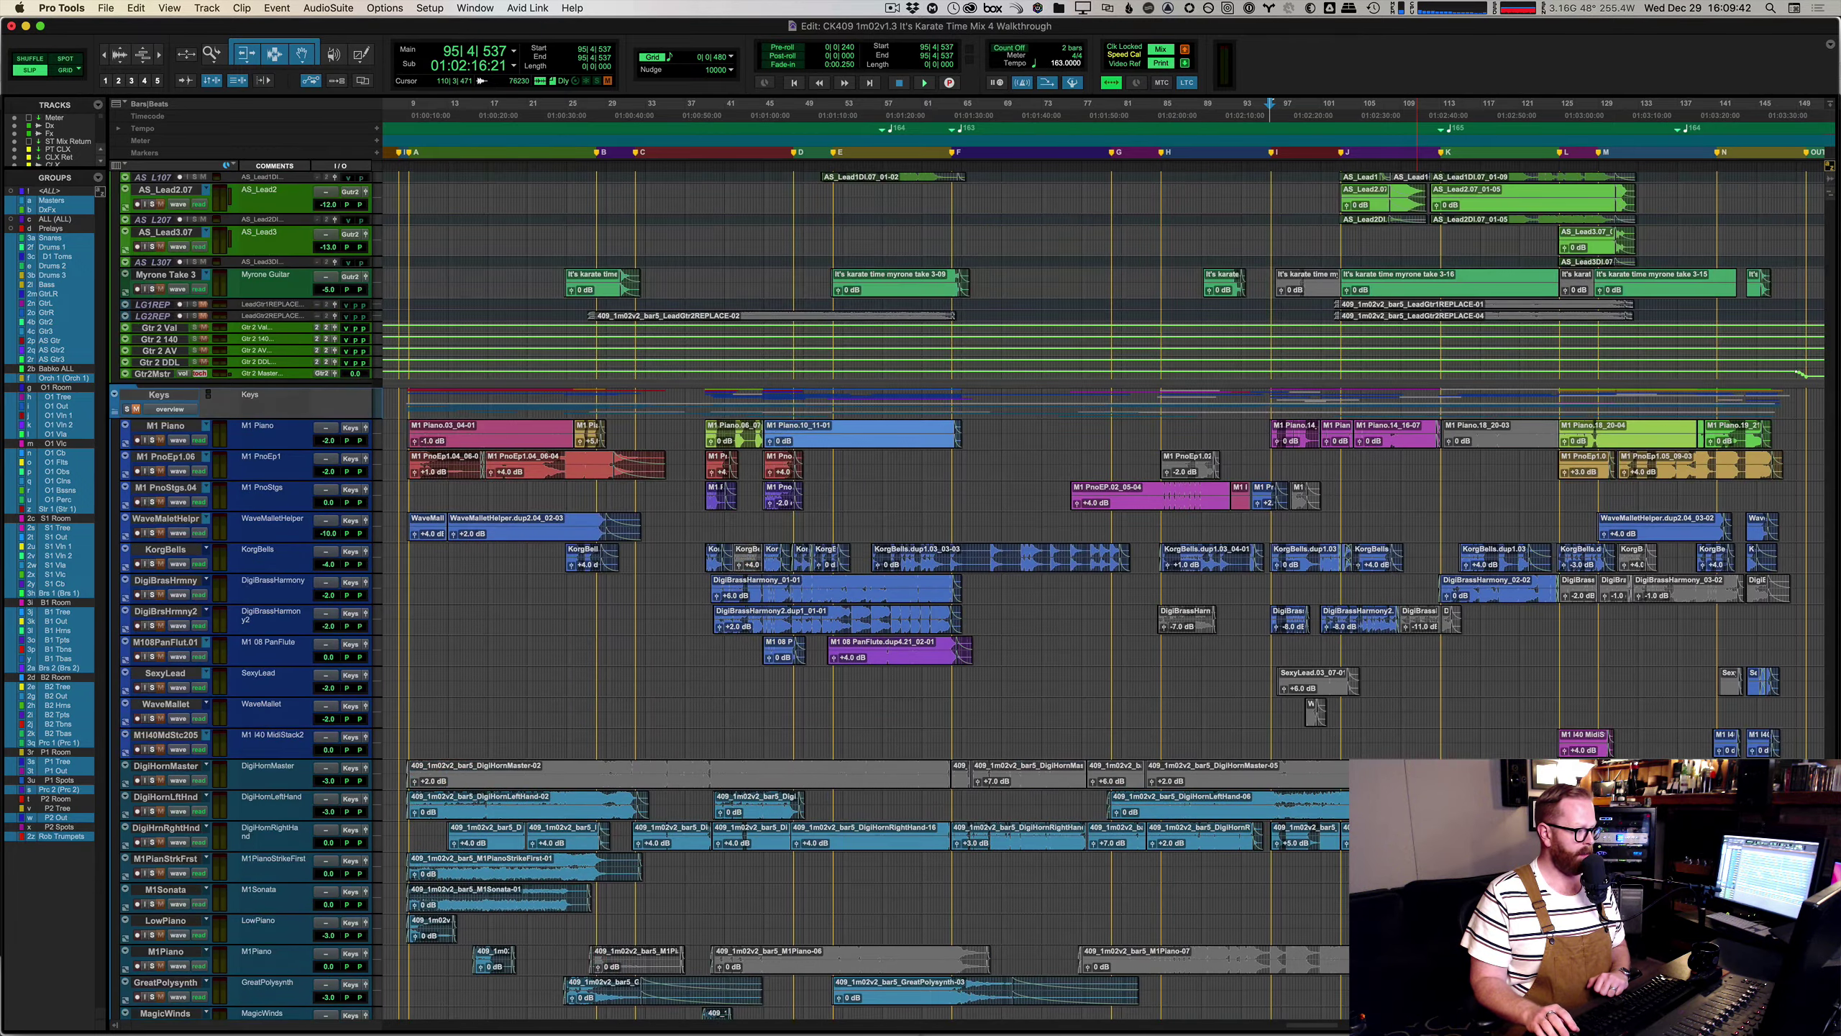
scroll(968, 595, "up", 13)
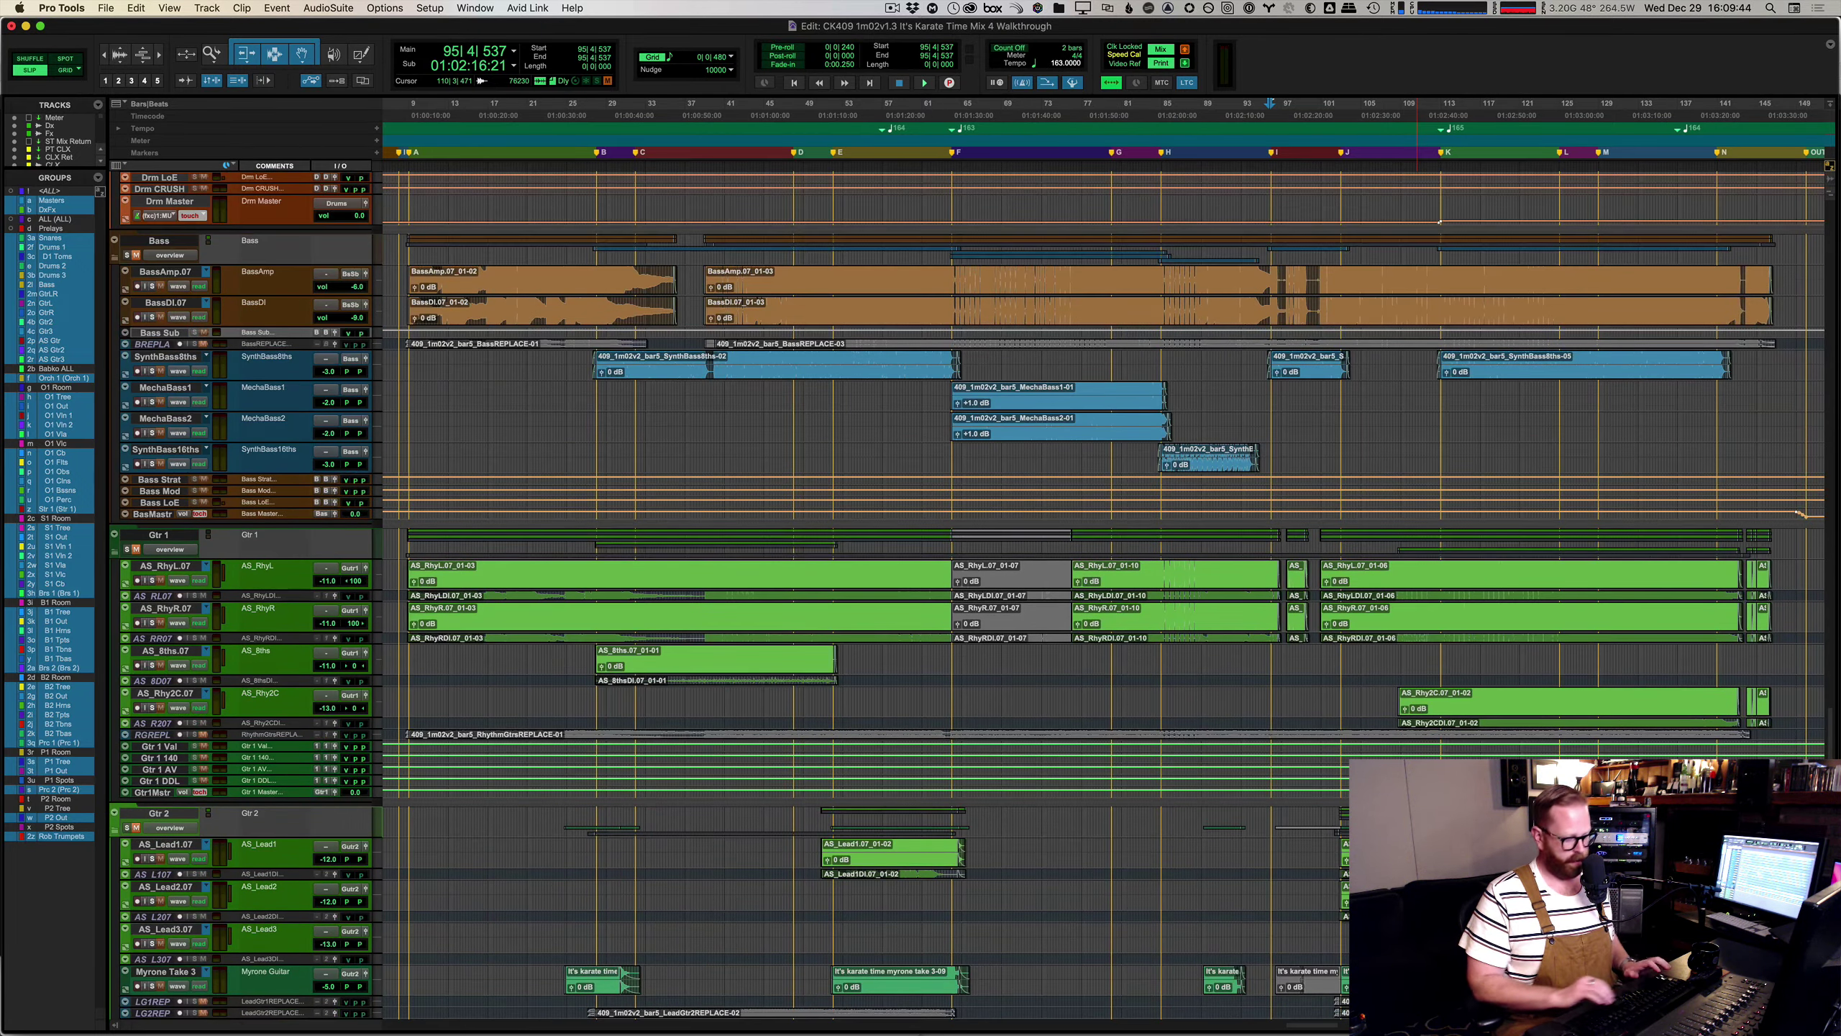
scroll(1459, 682, "up", 10)
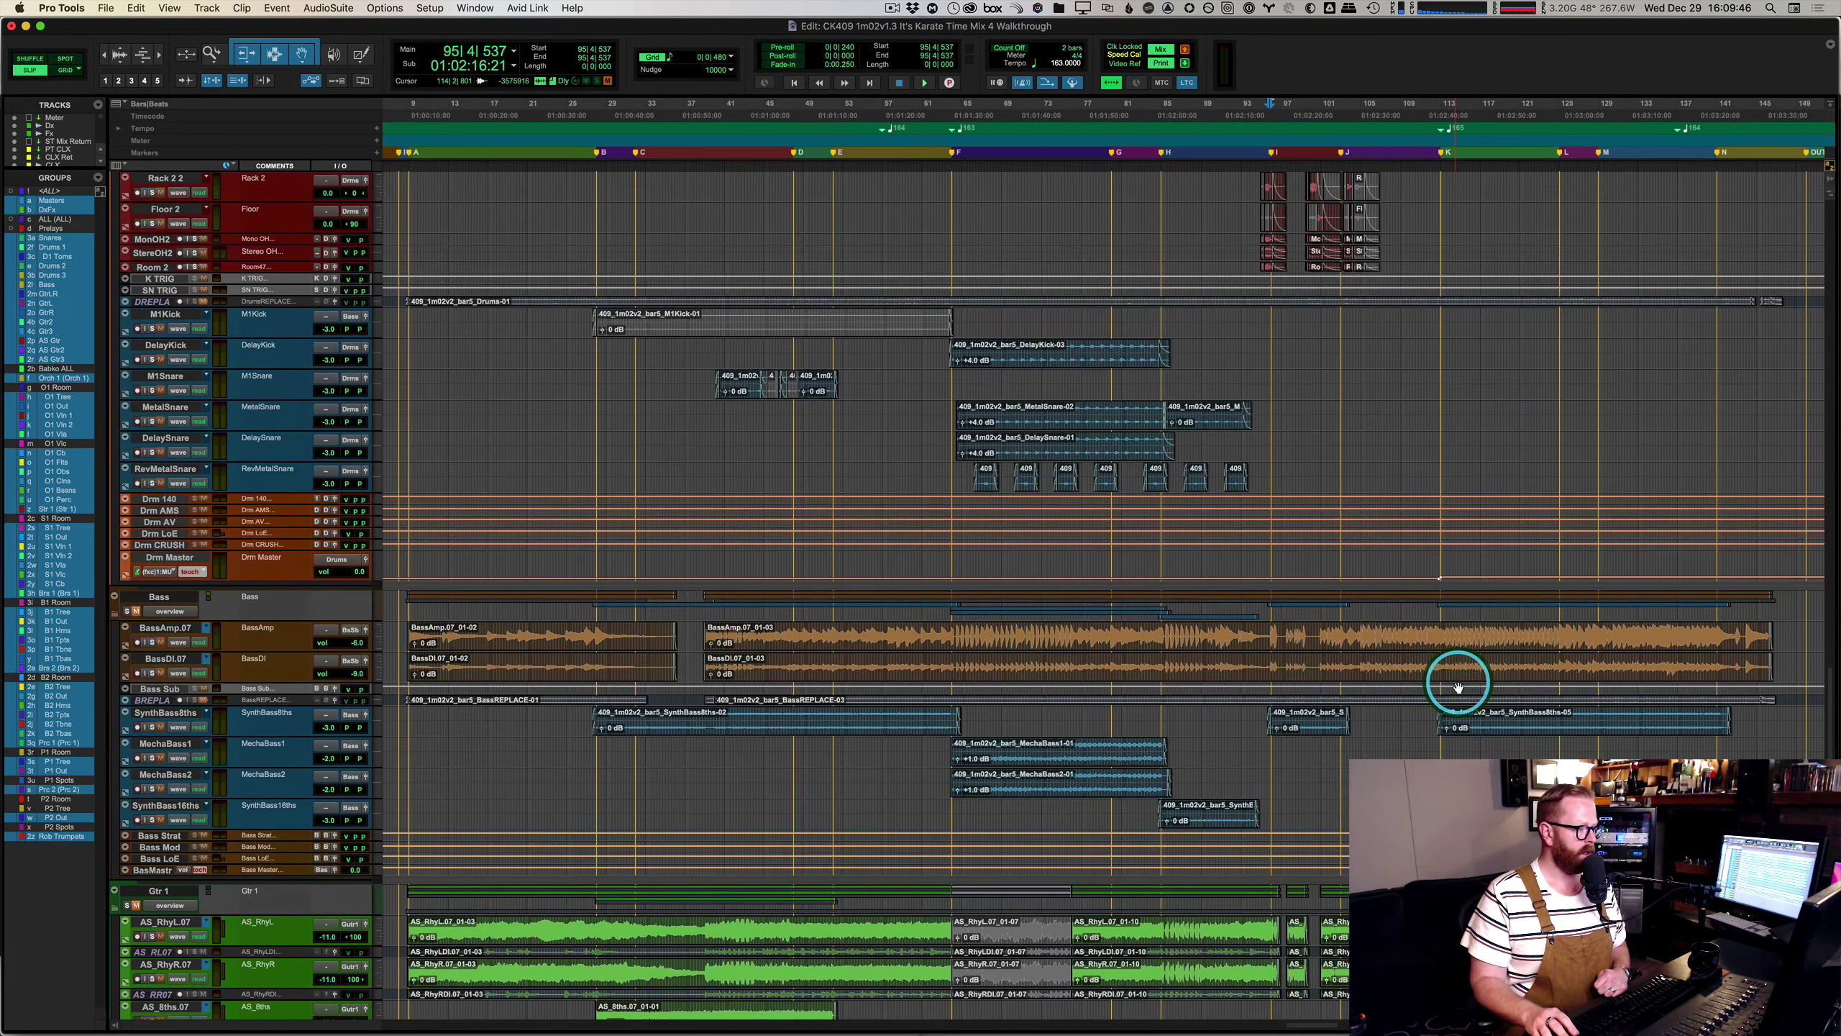
scroll(1459, 687, "up", 15)
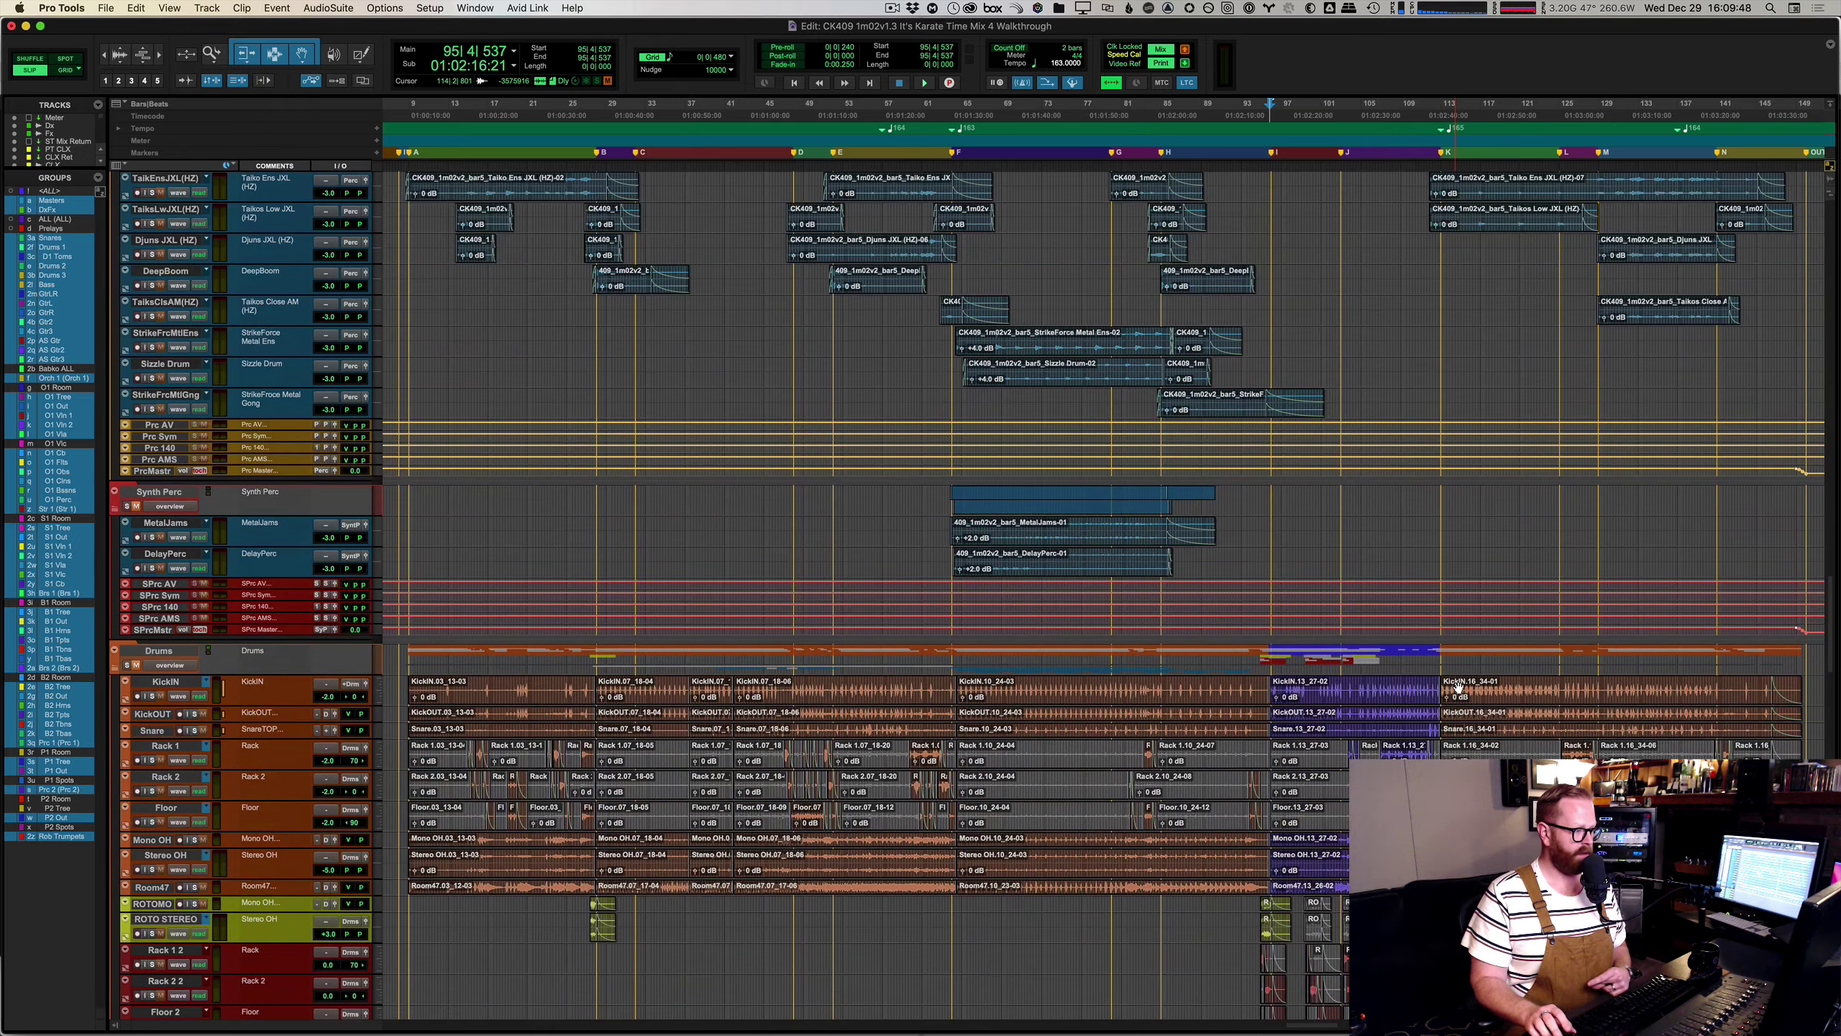
scroll(1459, 688, "up", 14)
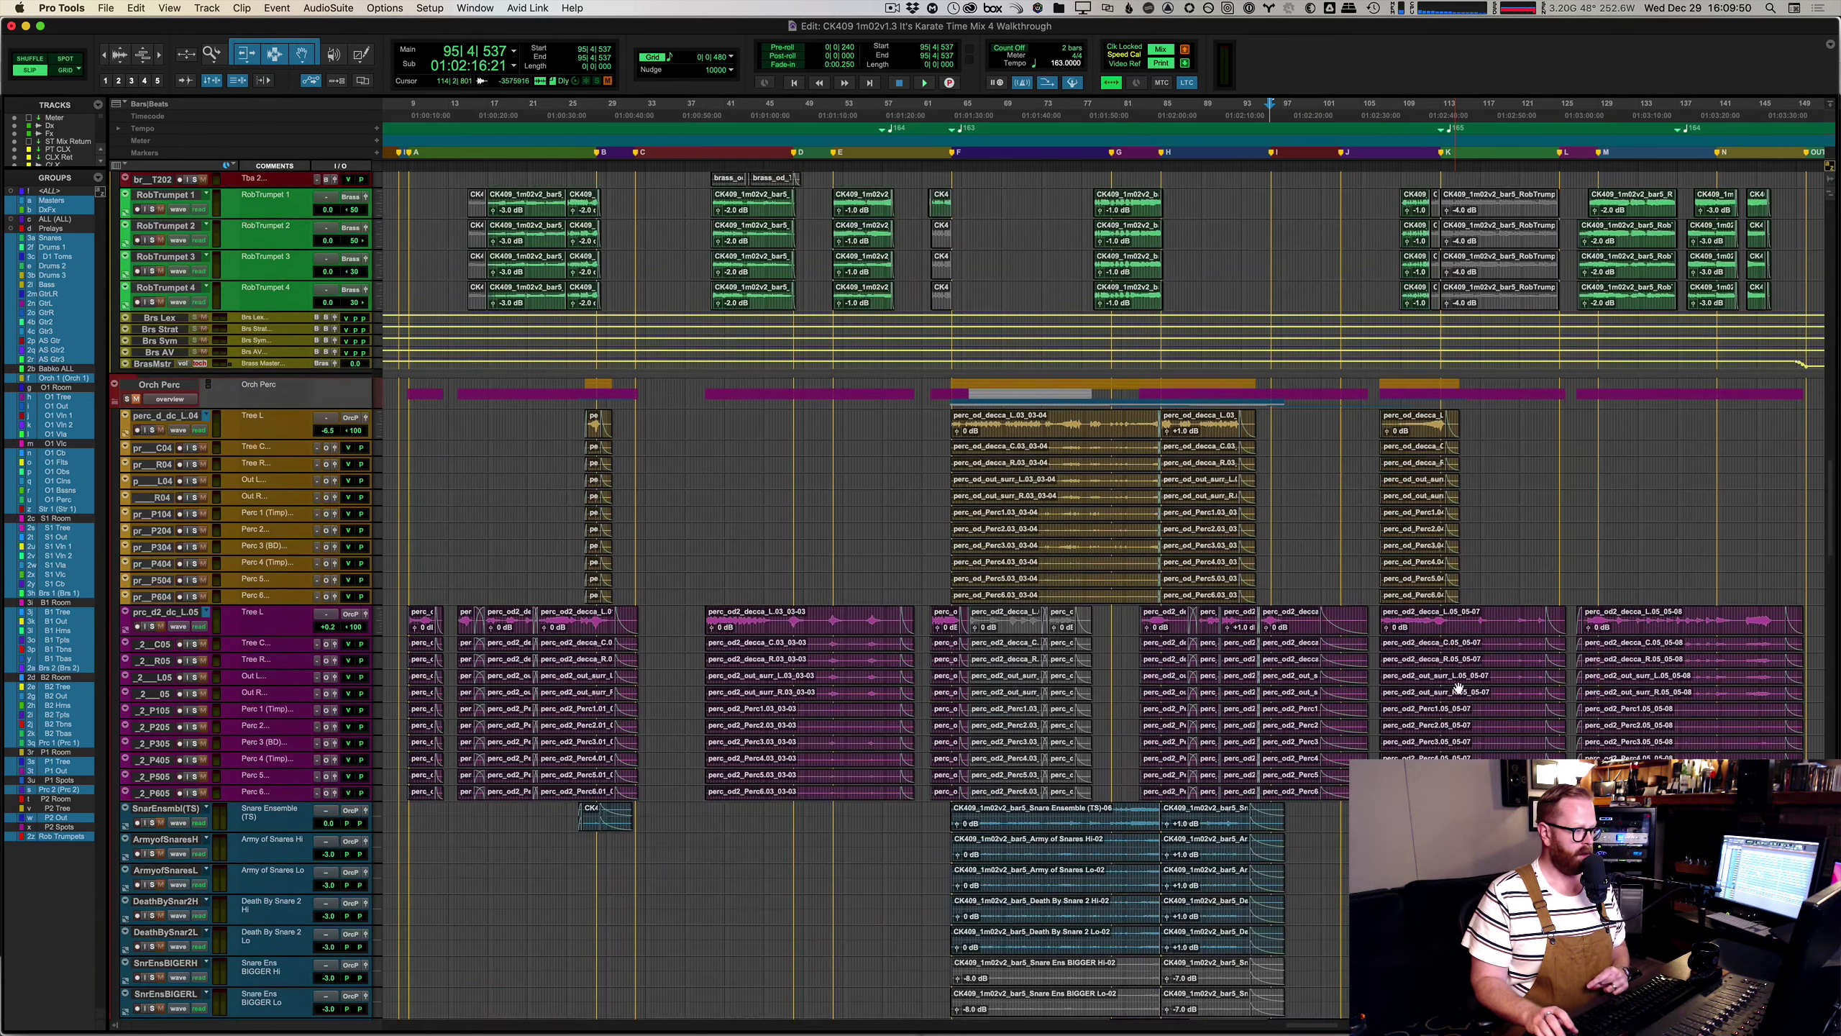
scroll(1459, 688, "up", 16)
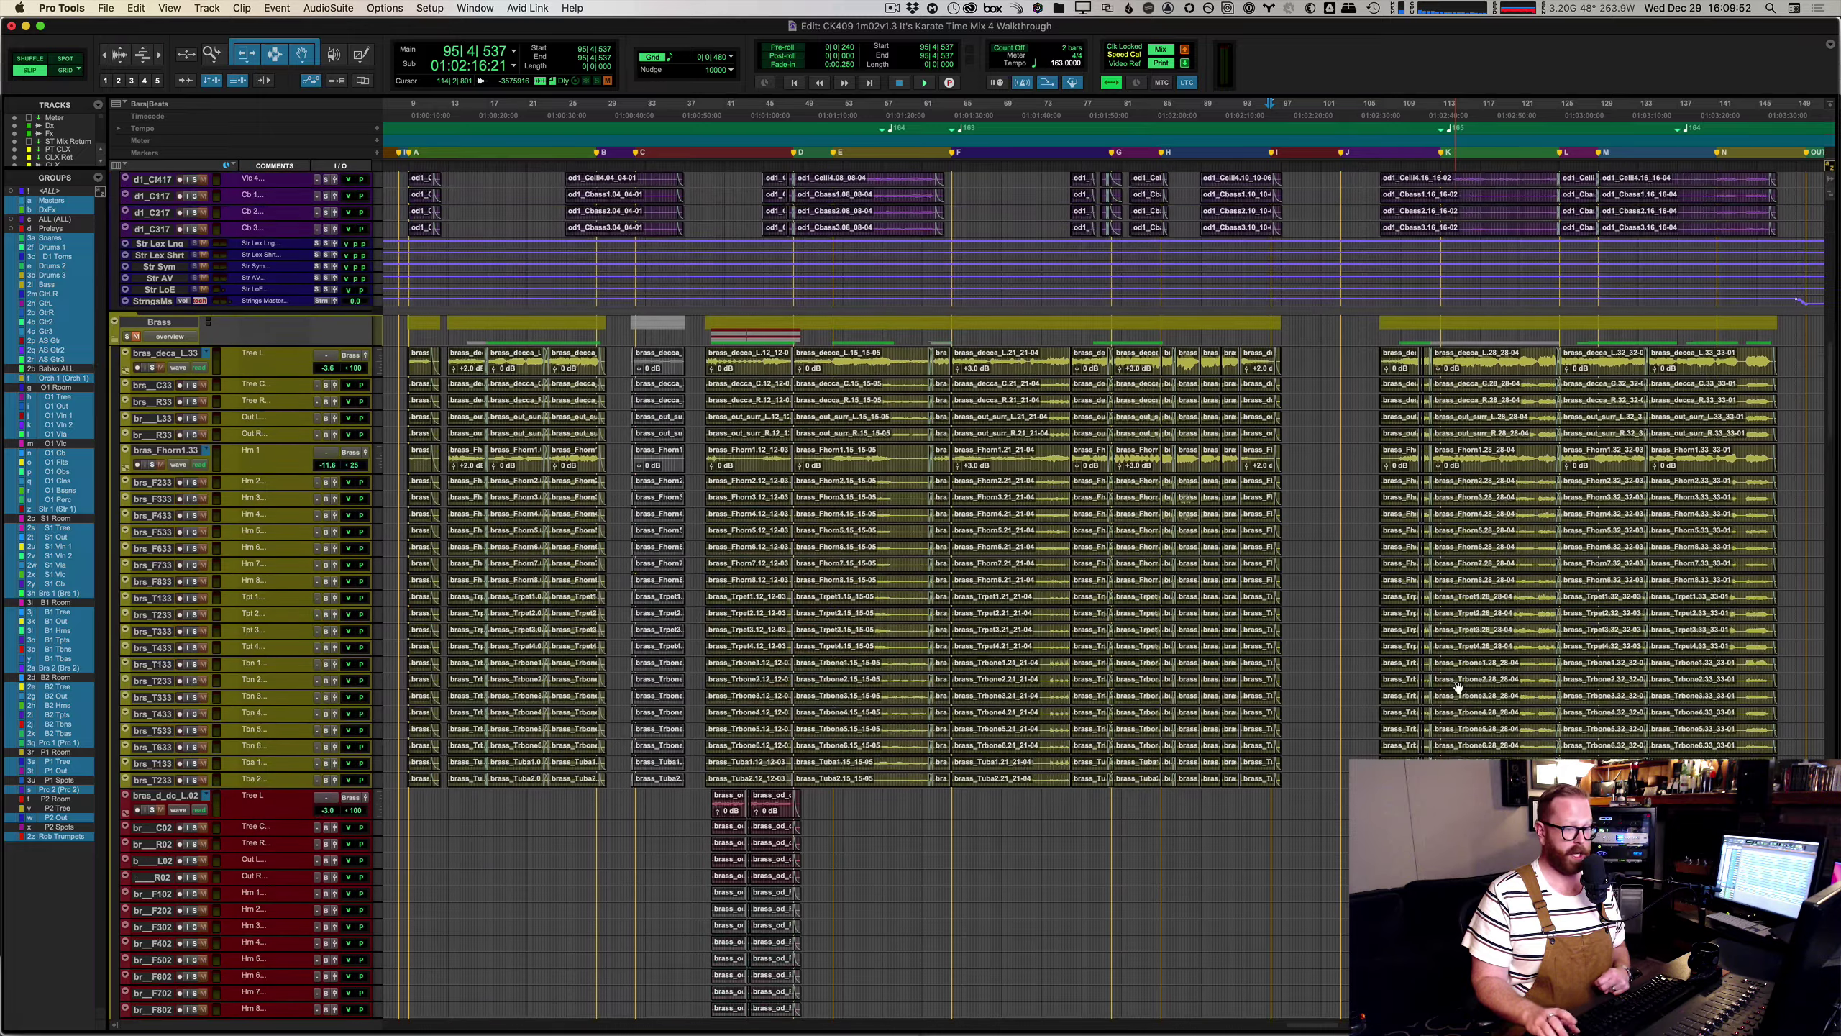
scroll(1459, 688, "up", 15)
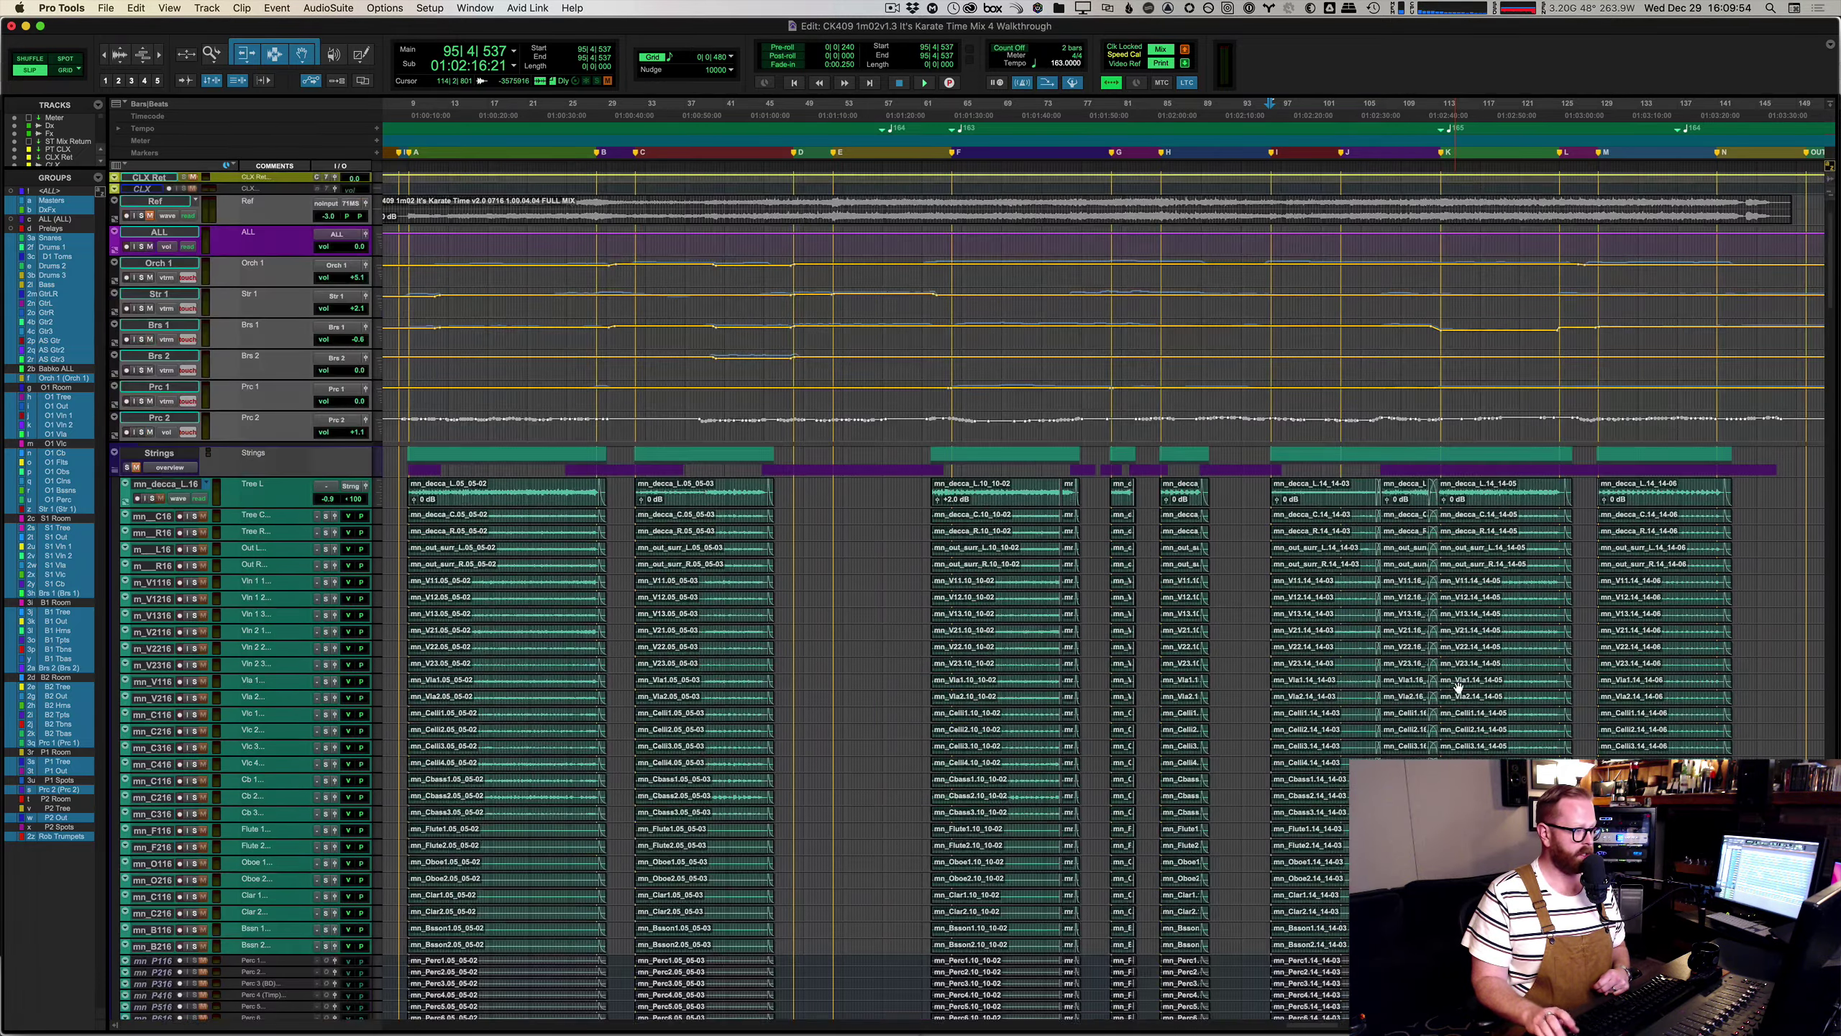